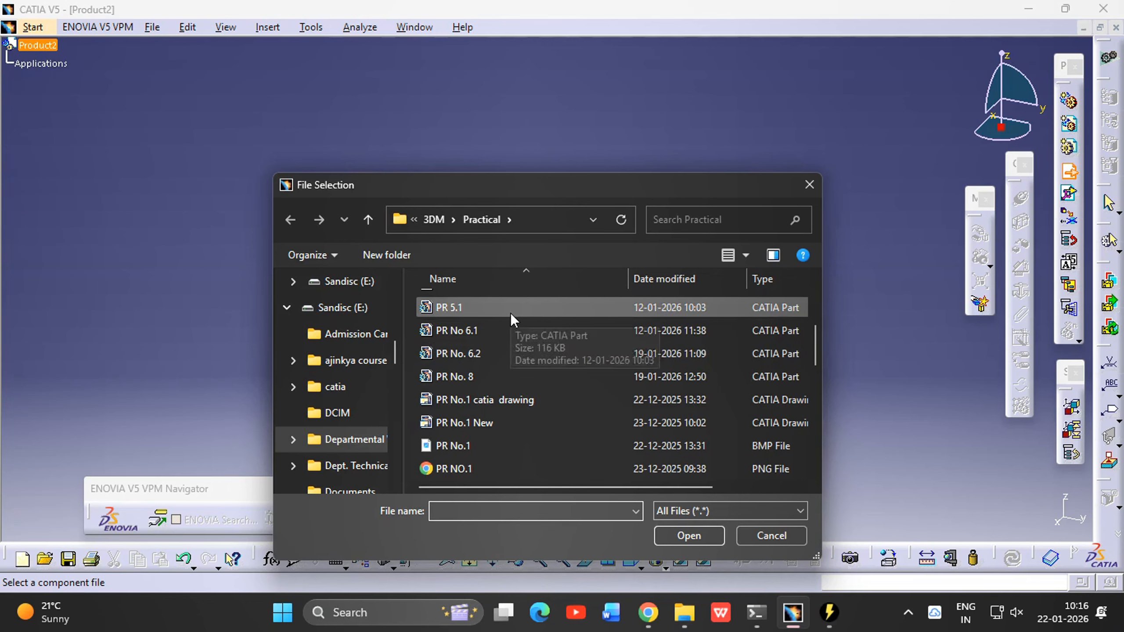
- Insert the existing component files PR 5.1, PR No. 6.2, PR No. 8 and PR NO.7.2 into the Product2 assembly
click(509, 309)
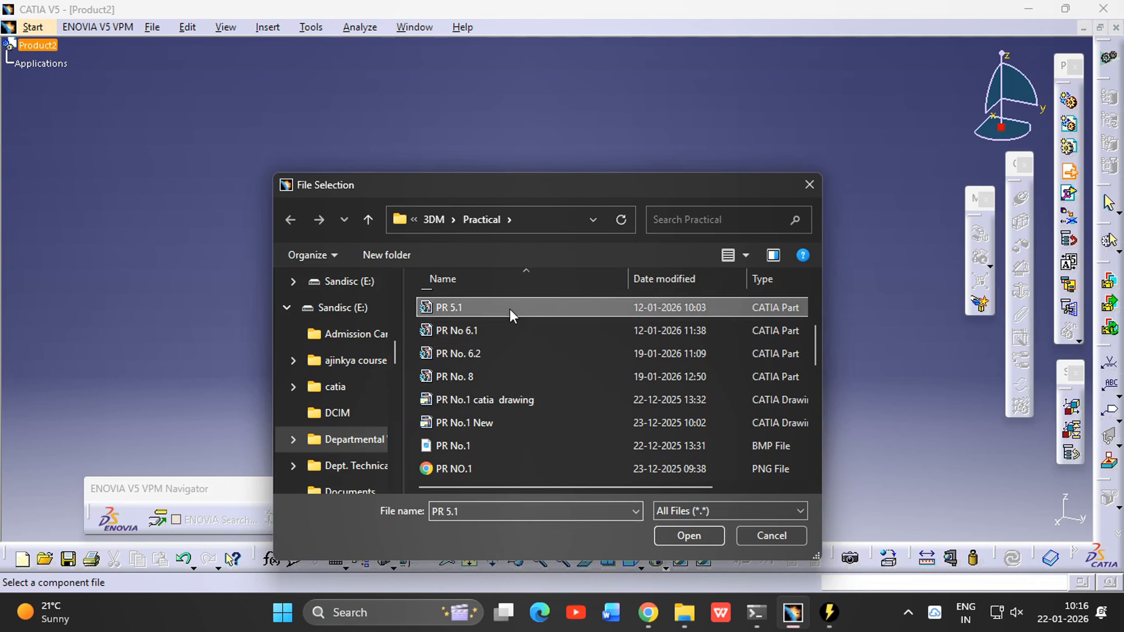
ctrl+click(501, 350)
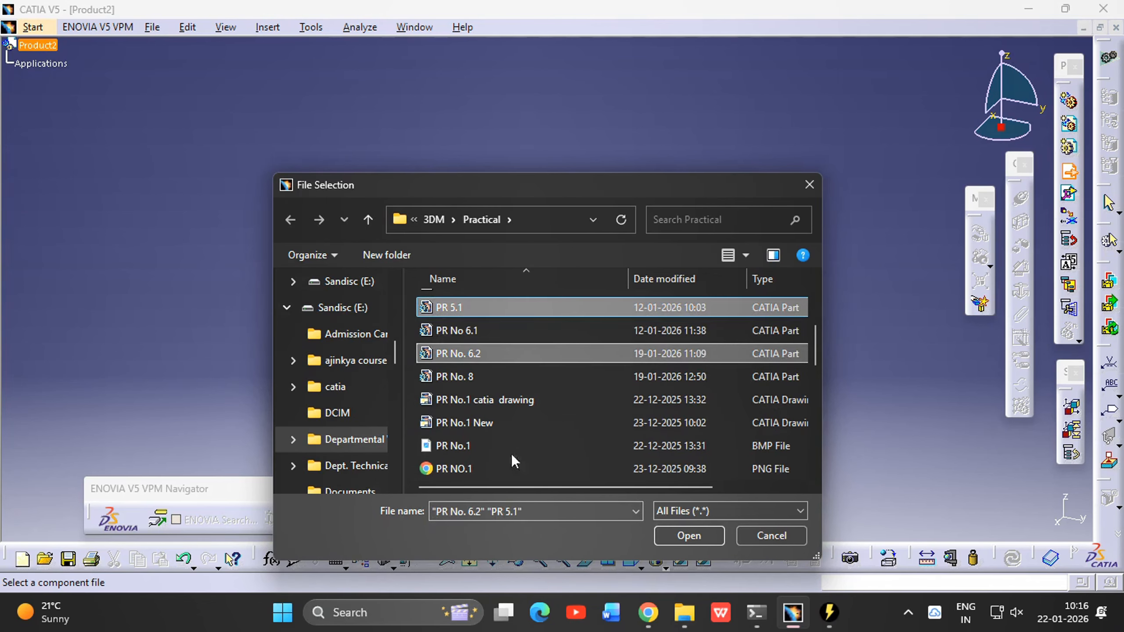
ctrl+click(512, 377)
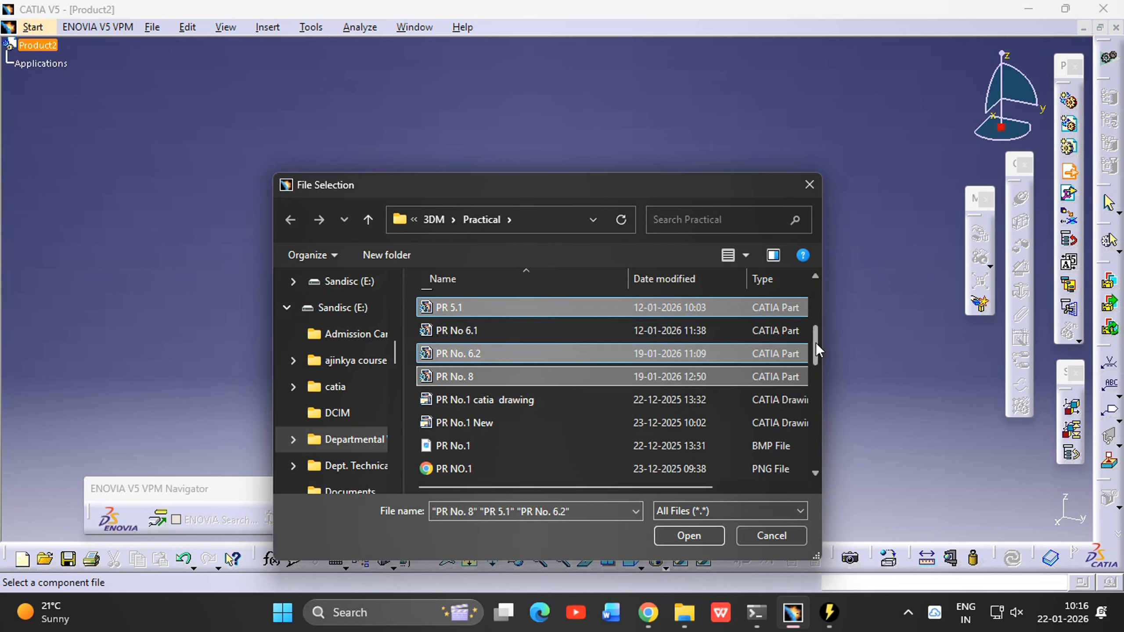
mouse_move(816, 343)
mouse_down()
mouse_move(816, 327)
mouse_move(822, 378)
mouse_up()
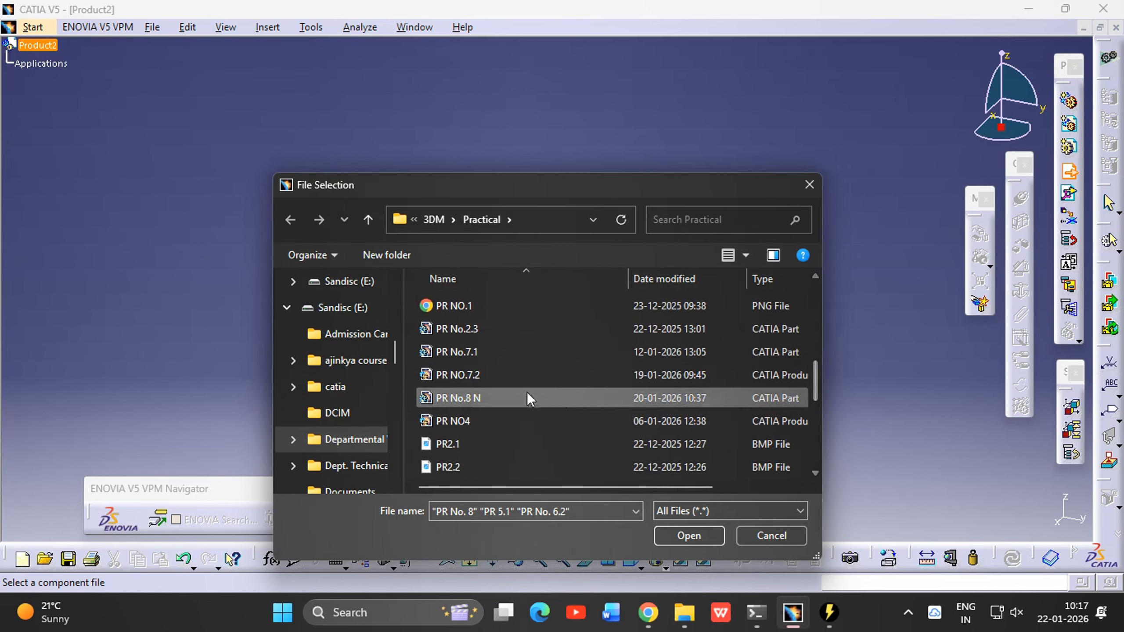
ctrl+click(489, 374)
click(687, 536)
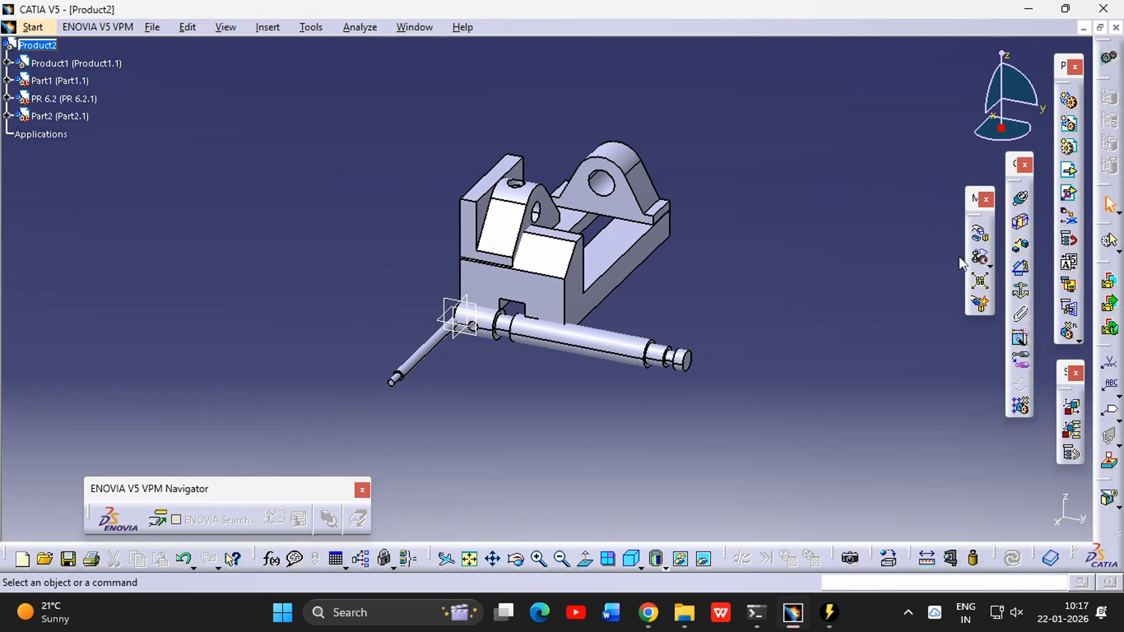
- Explode all inserted components with depth All levels and type 3D, accepting the change of product positions
drag(341, 71, 766, 434)
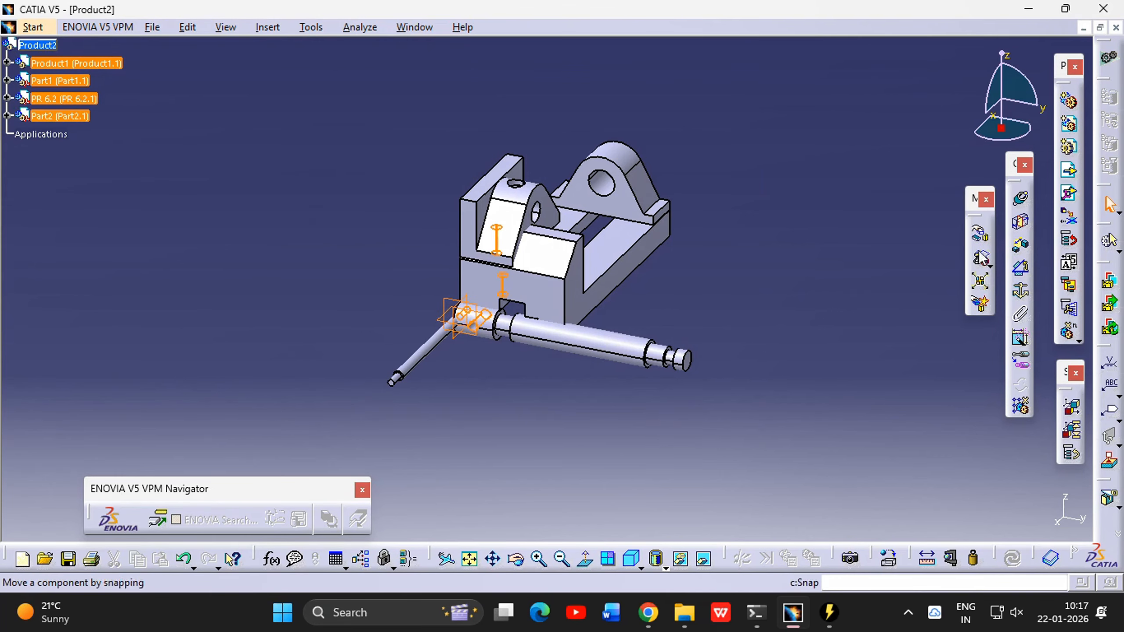
click(980, 282)
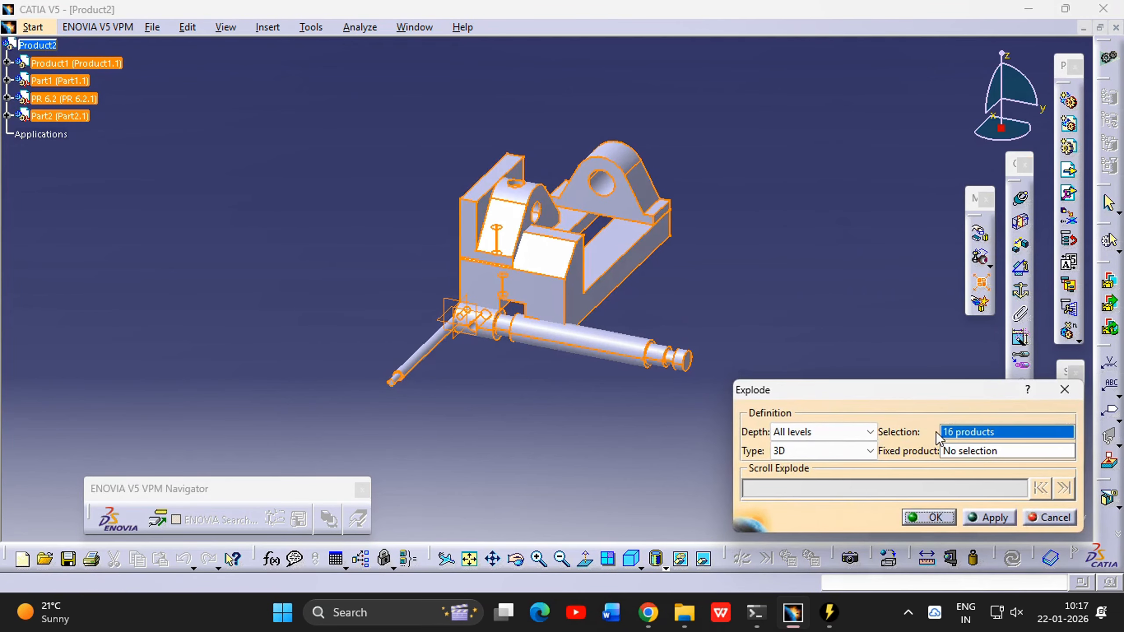
click(933, 522)
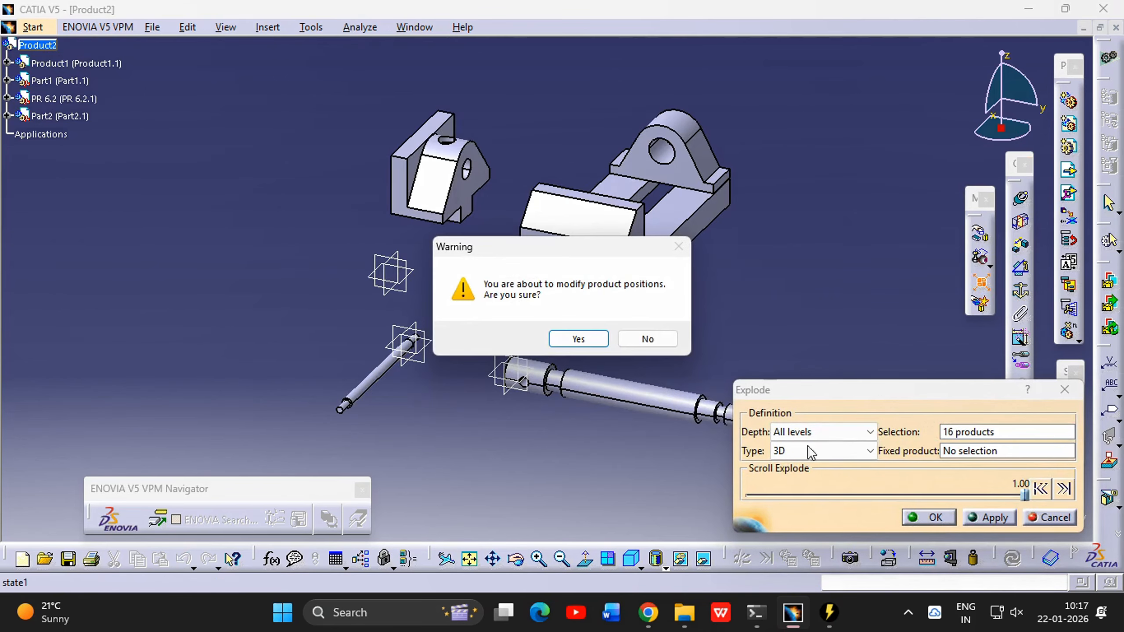
click(577, 339)
click(758, 313)
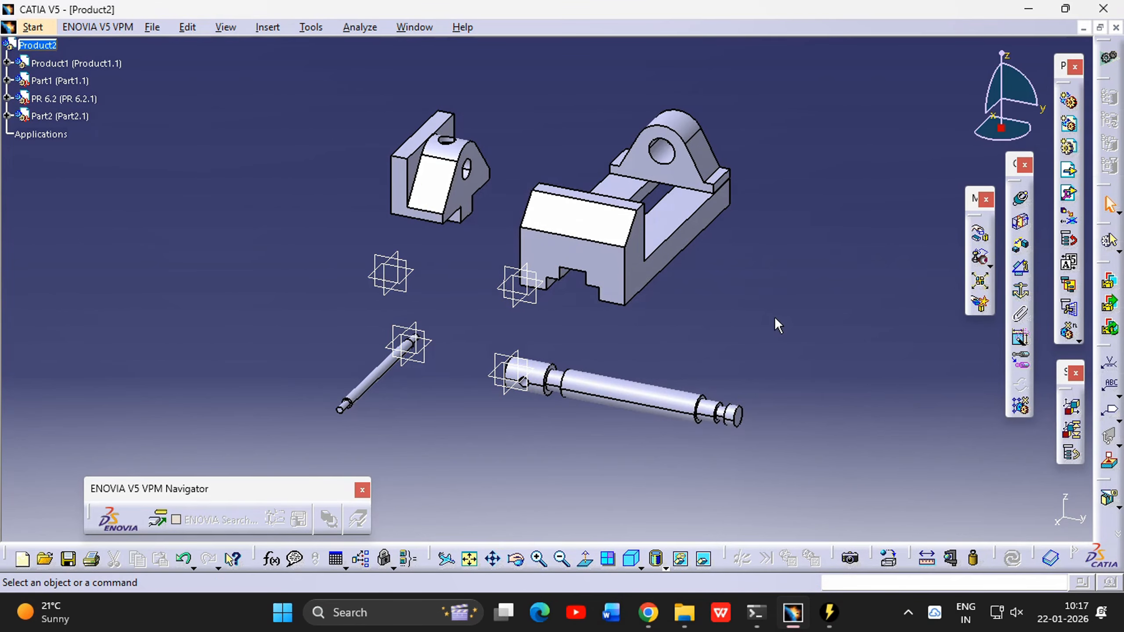
- Rotate the movable jaw (Part2) around the Z axis until its flat plate faces the fixed jaw of the vise base
middle_drag(775, 321, 709, 325)
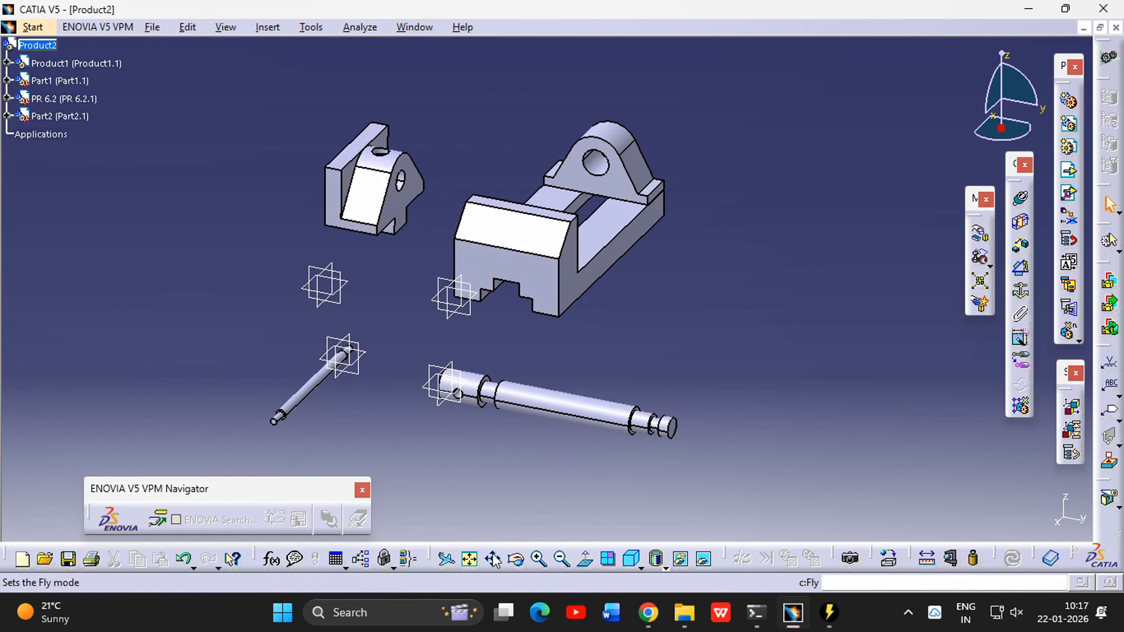
click(517, 559)
drag(537, 492, 476, 503)
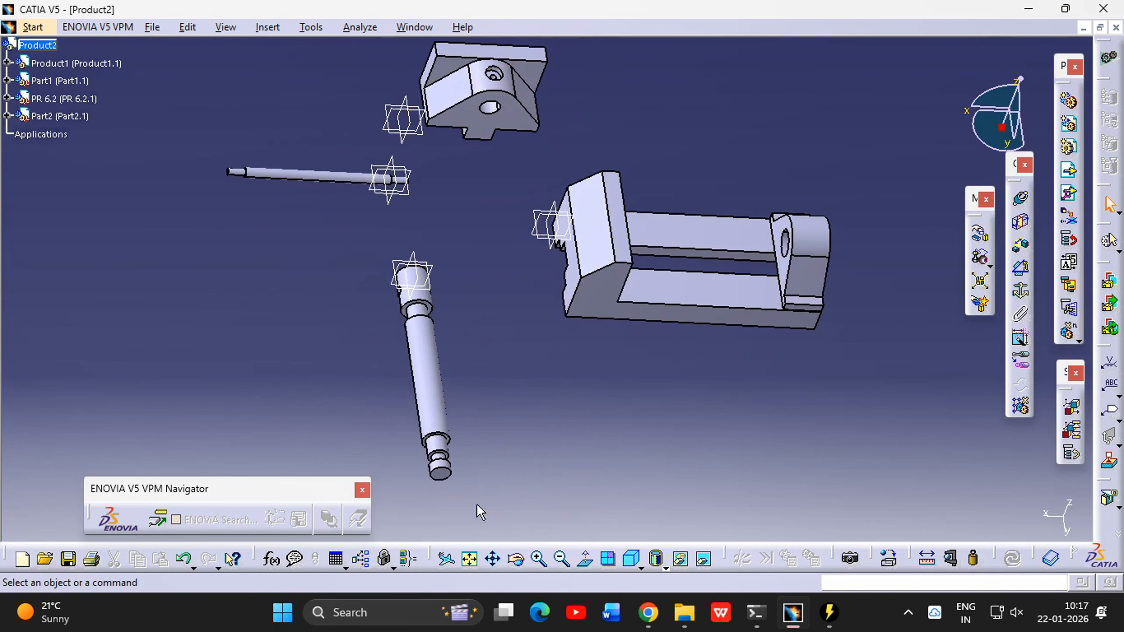
drag(697, 436, 753, 265)
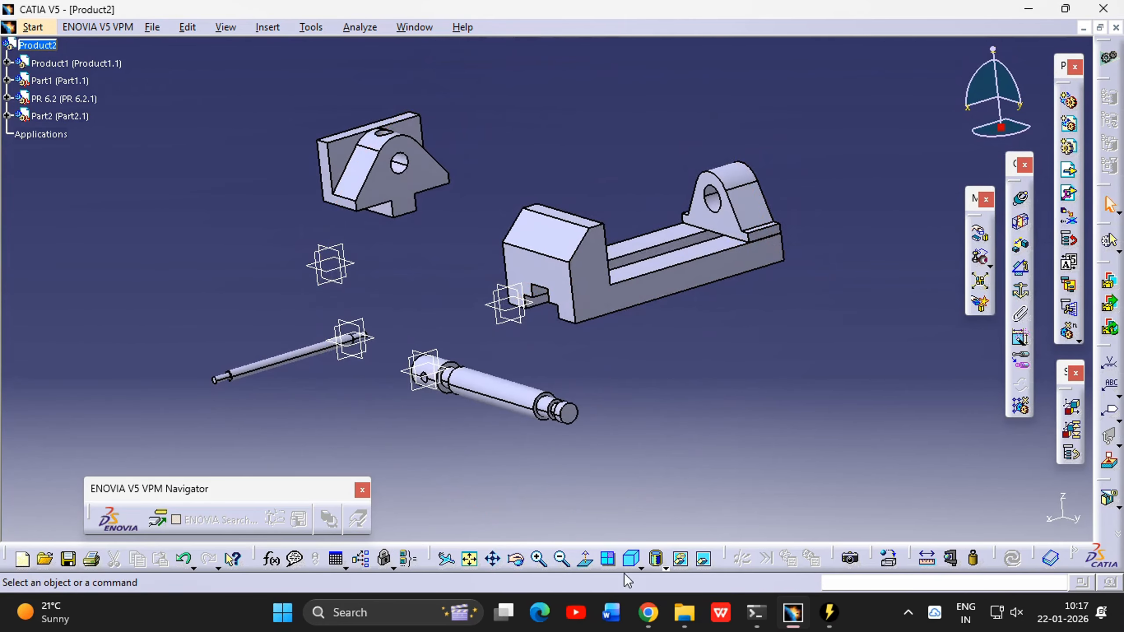
drag(513, 482, 475, 472)
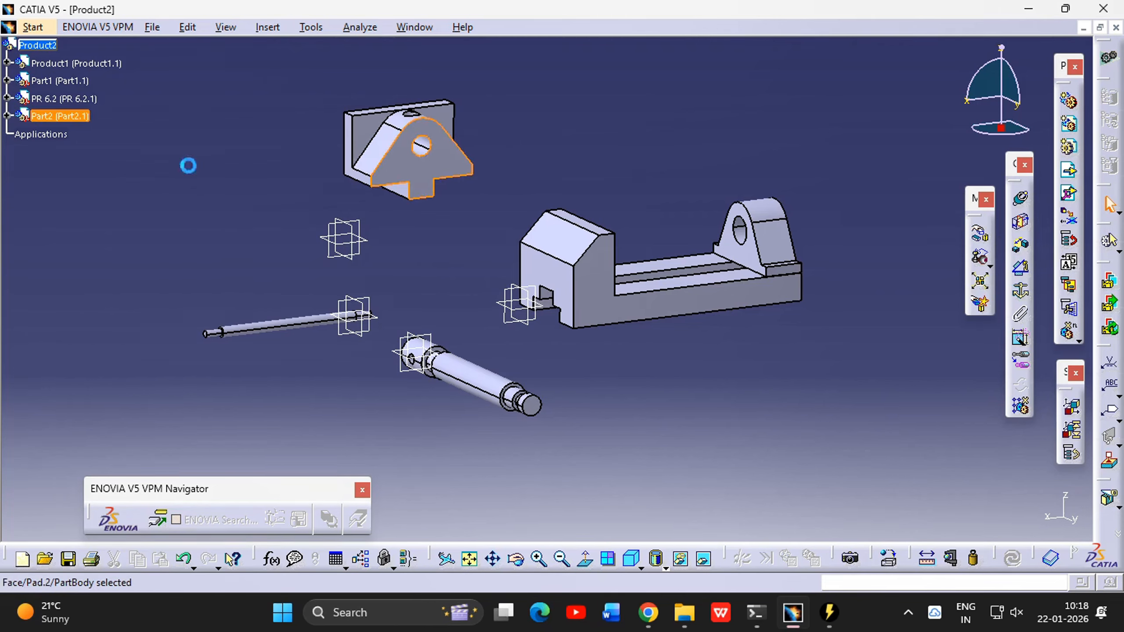
click(51, 117)
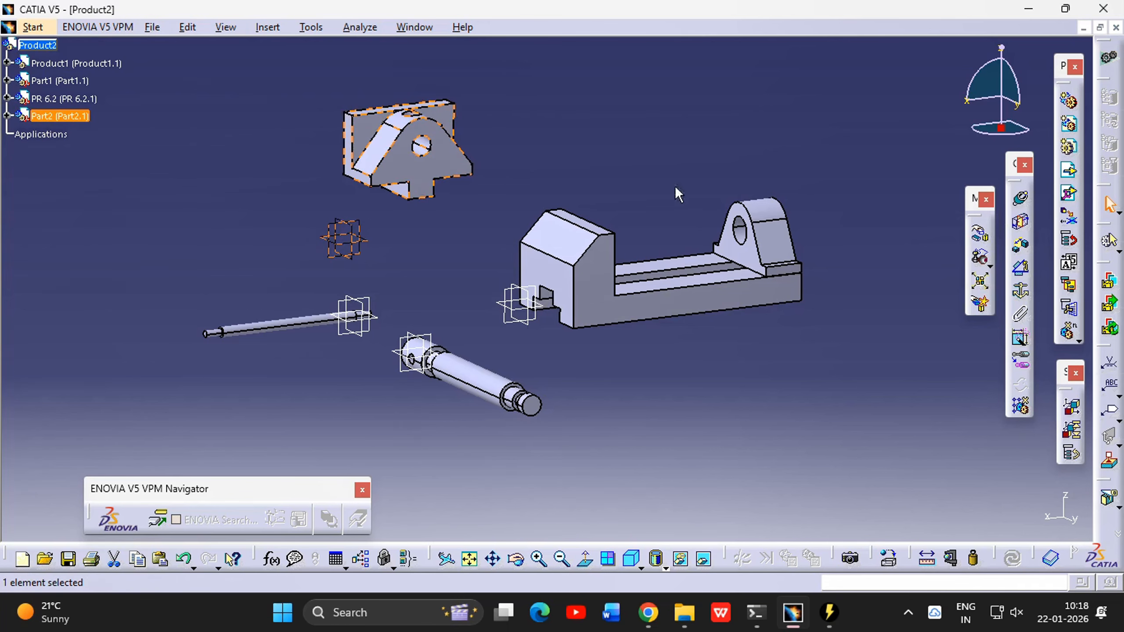
click(980, 238)
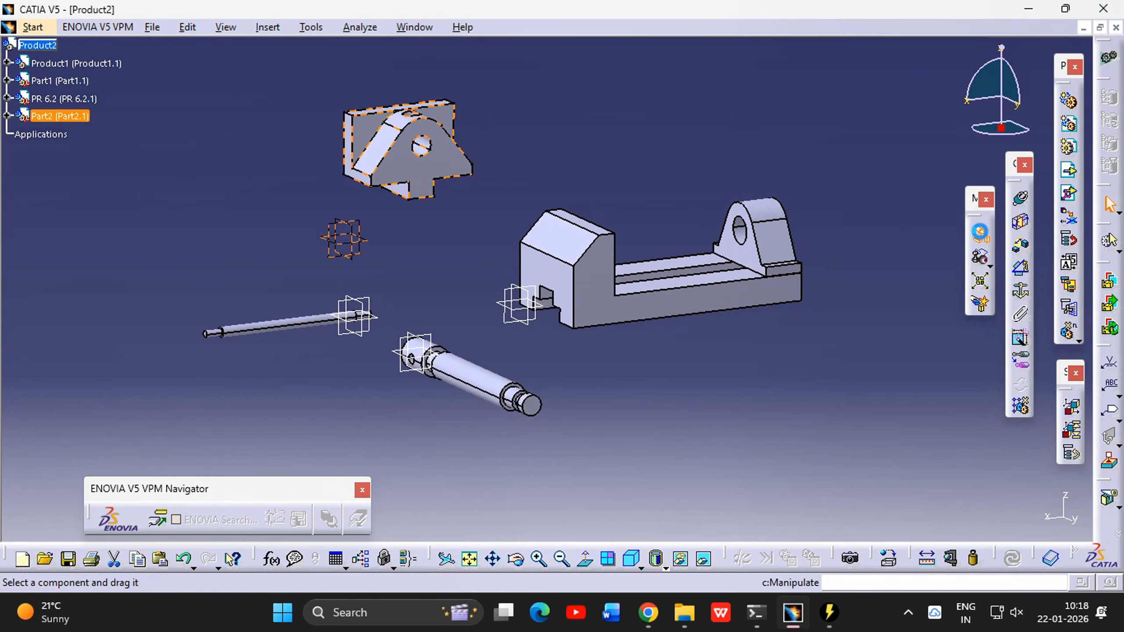
click(1026, 471)
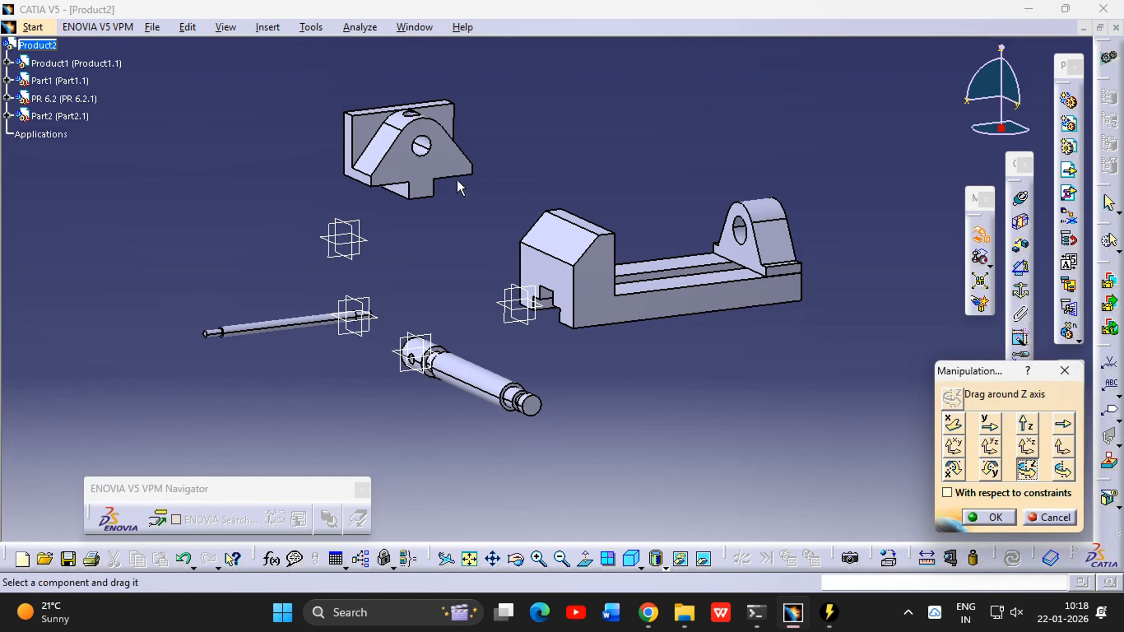
drag(425, 142, 405, 165)
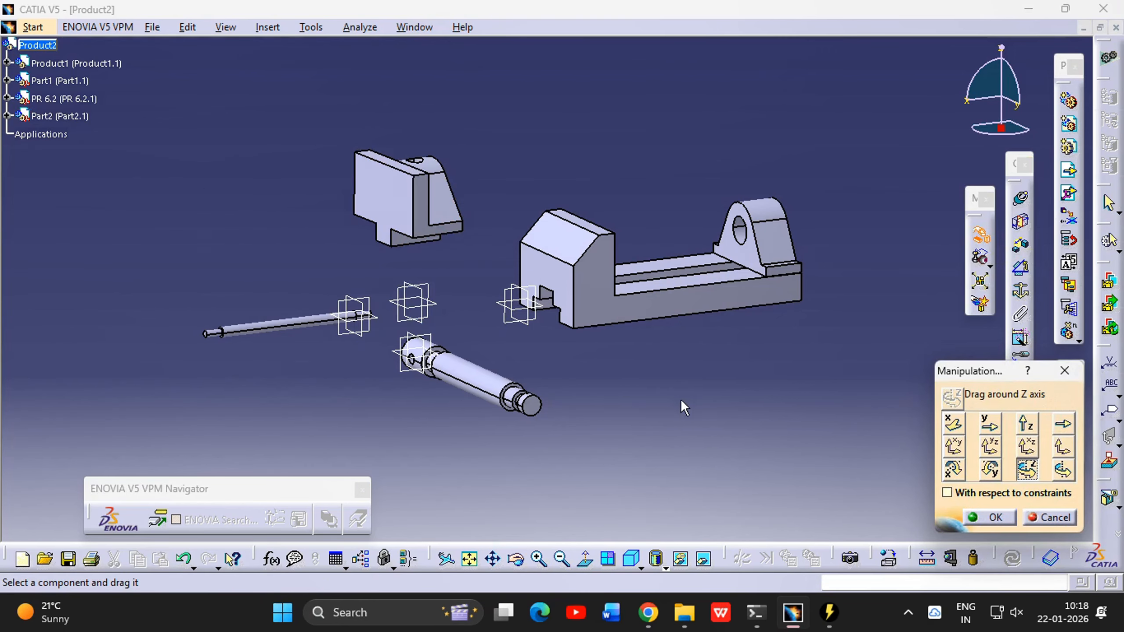
click(996, 518)
- Move the movable jaw along the Y axis toward the vise base
middle_drag(695, 454, 547, 444)
click(537, 559)
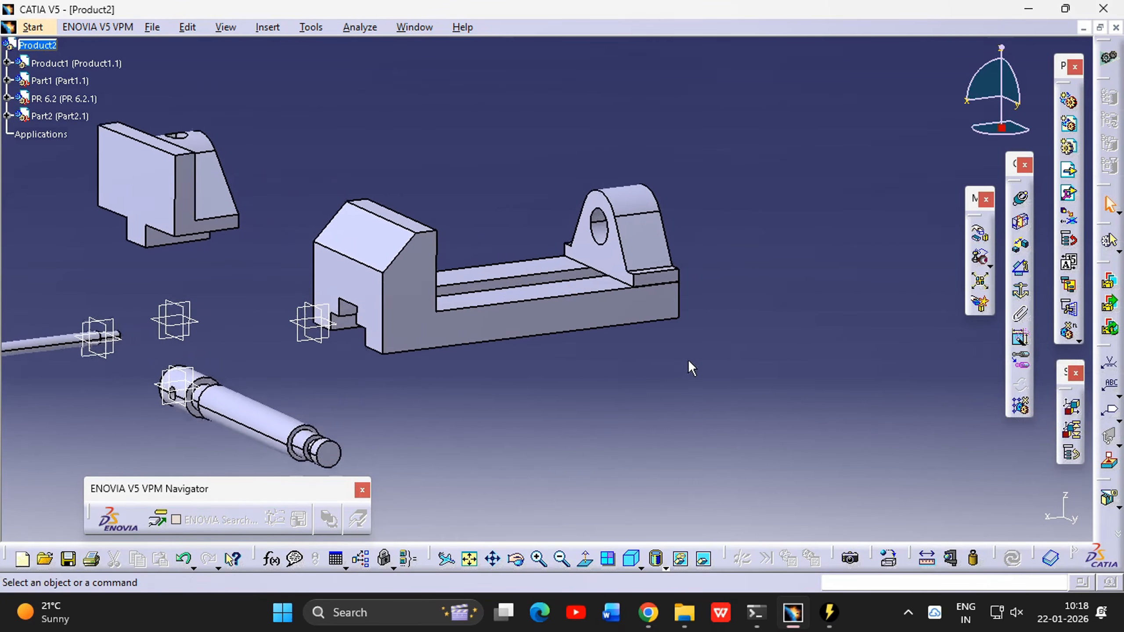
middle_drag(715, 347, 712, 362)
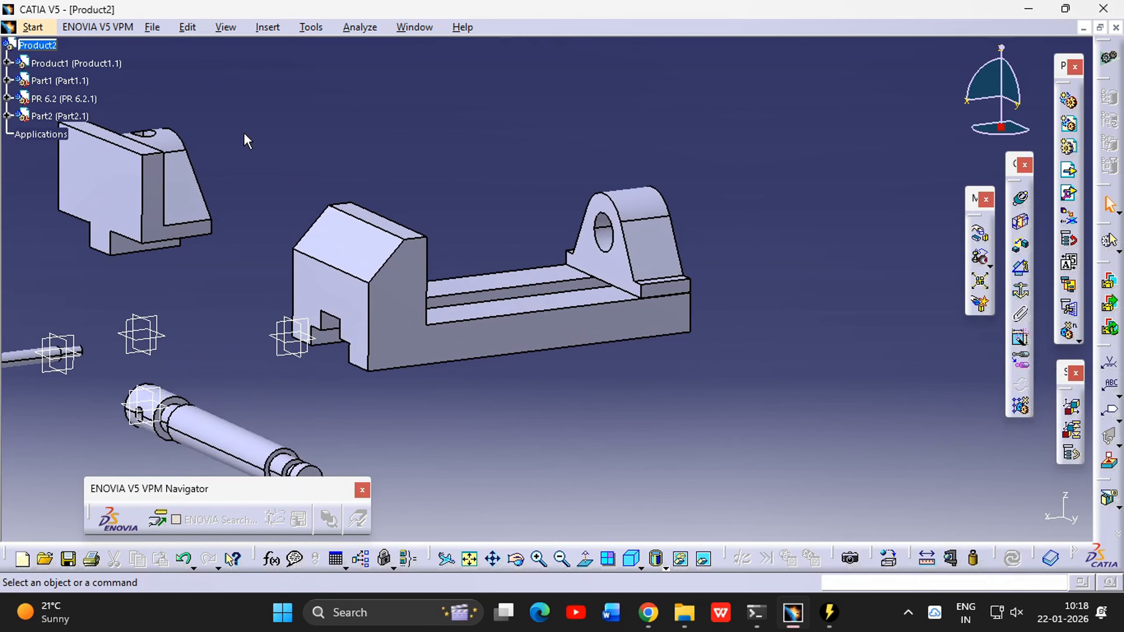
middle_drag(246, 138, 293, 176)
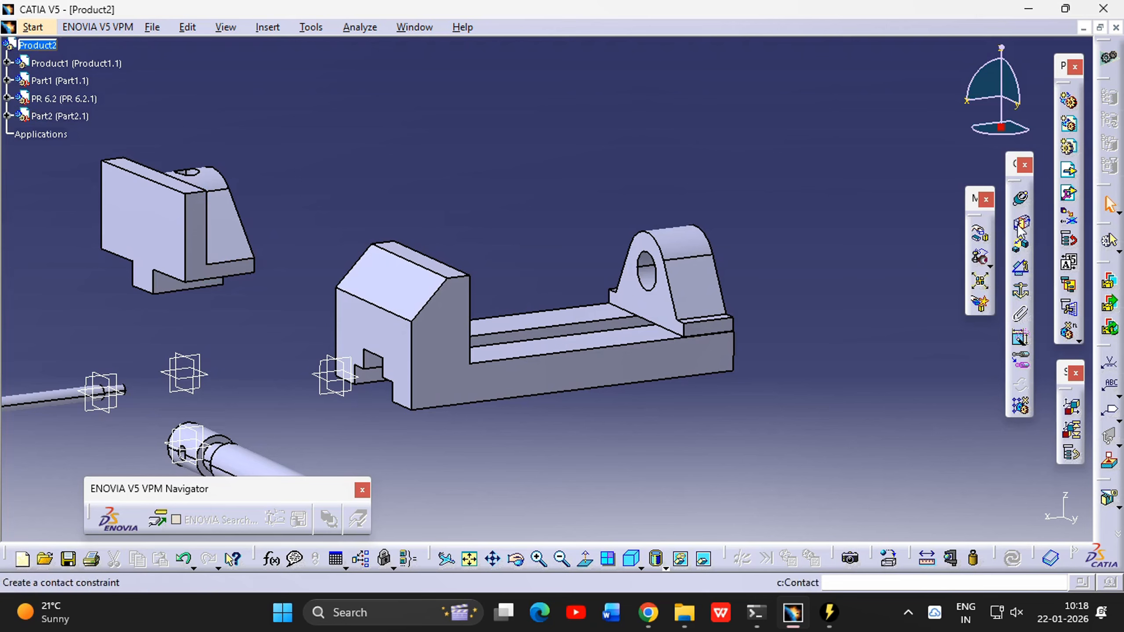
click(979, 238)
click(989, 424)
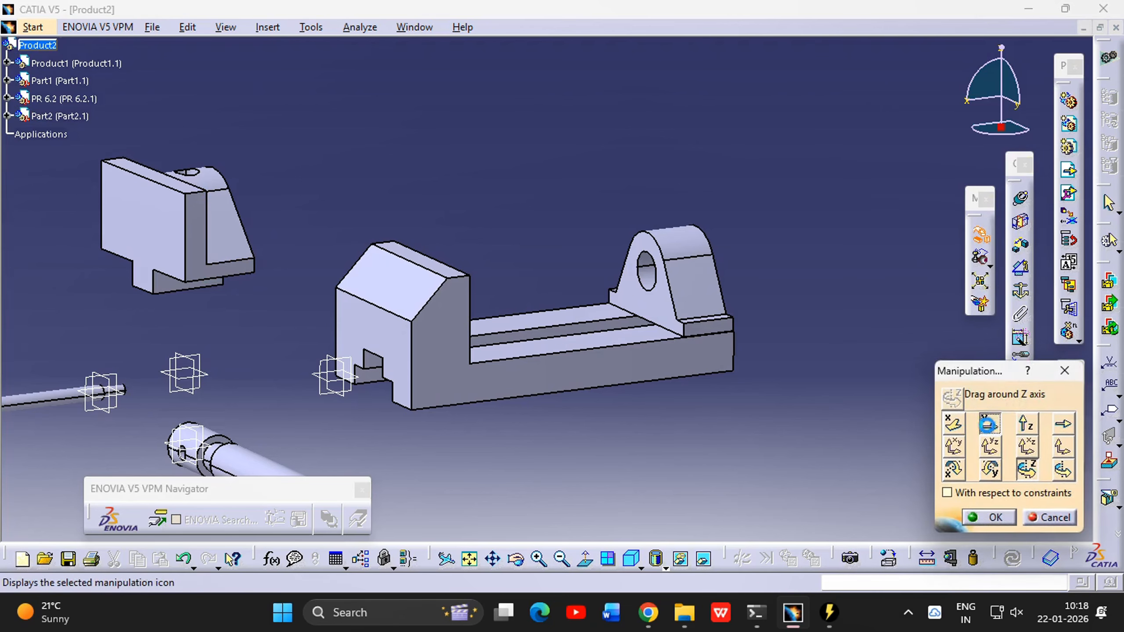
drag(250, 270, 316, 241)
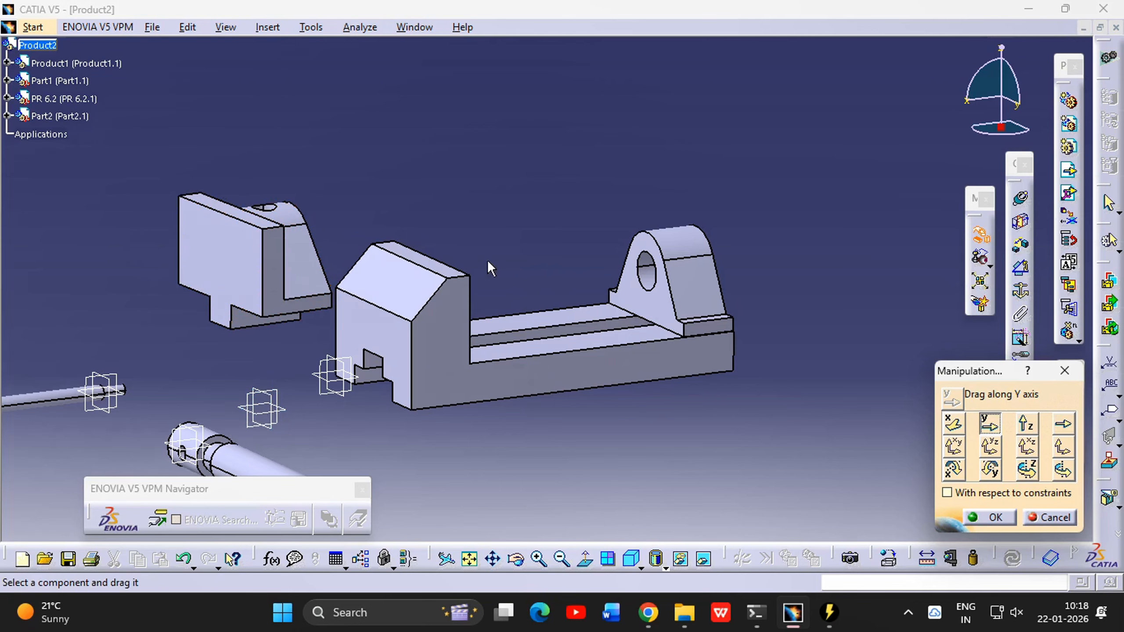
- Reposition the movable jaw with axis translations so it sits over the base's guide slot, between the fixed jaw and the bored end support
click(1063, 424)
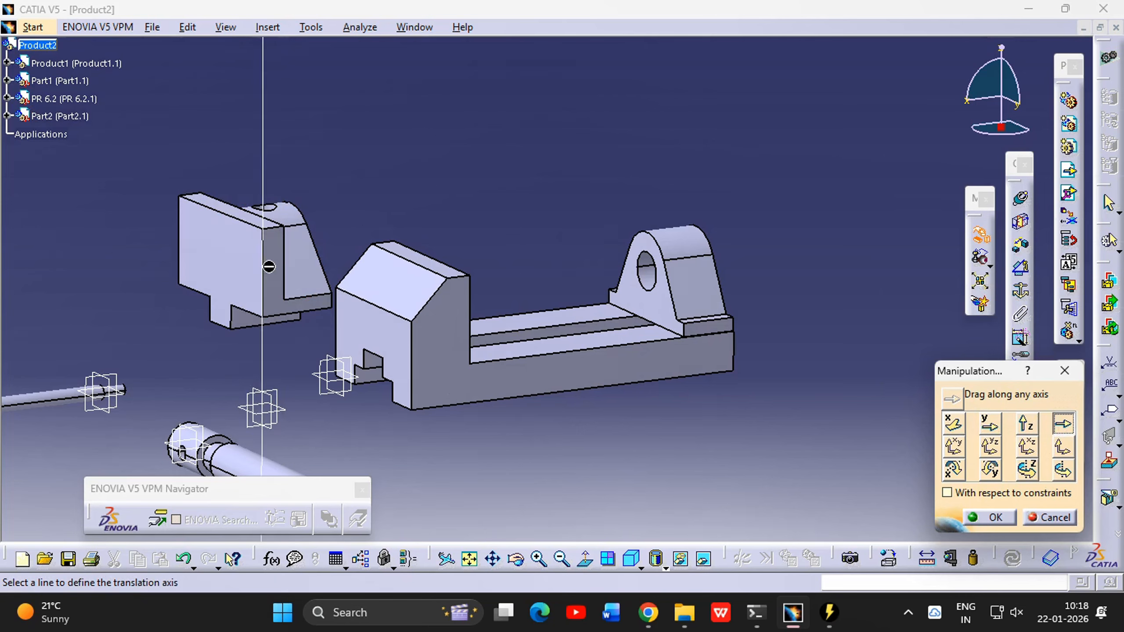
click(990, 424)
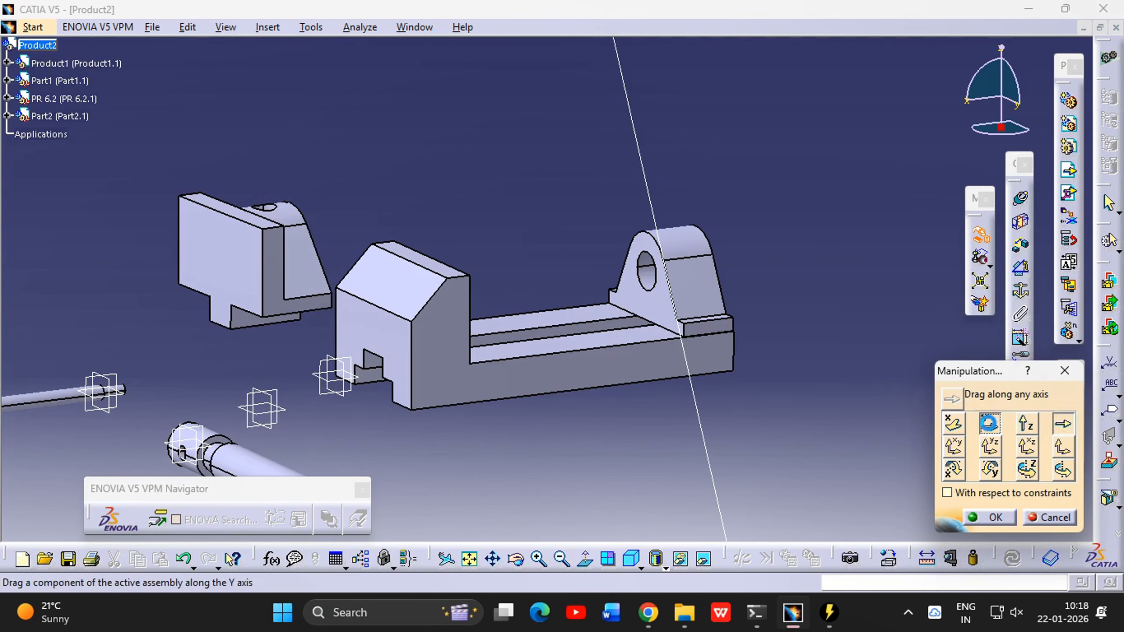
drag(296, 251, 257, 243)
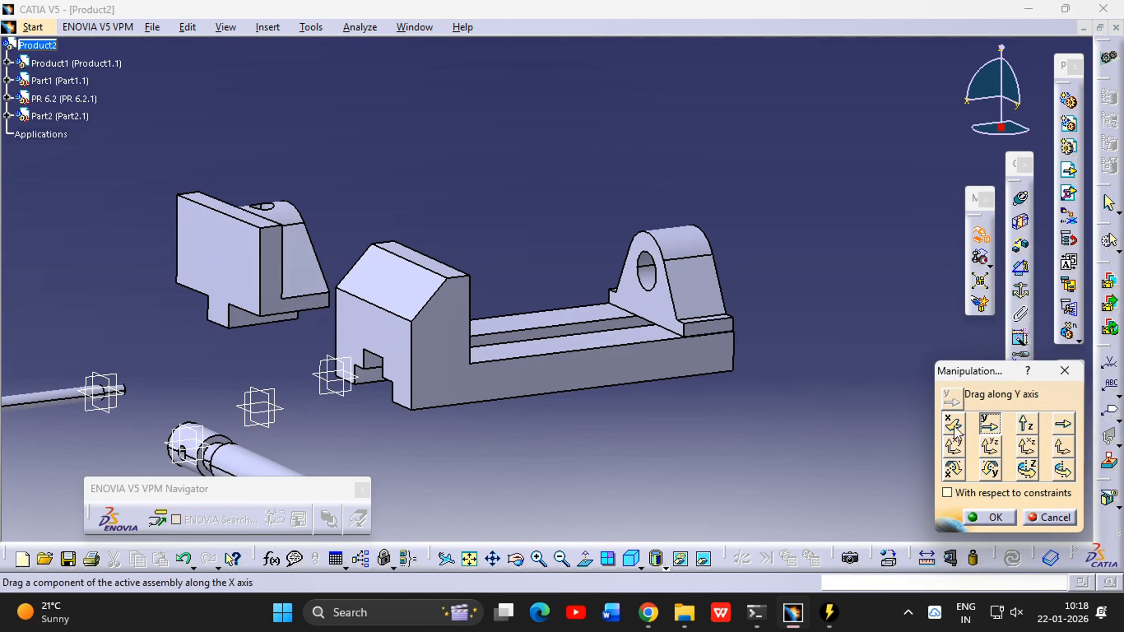
click(1062, 423)
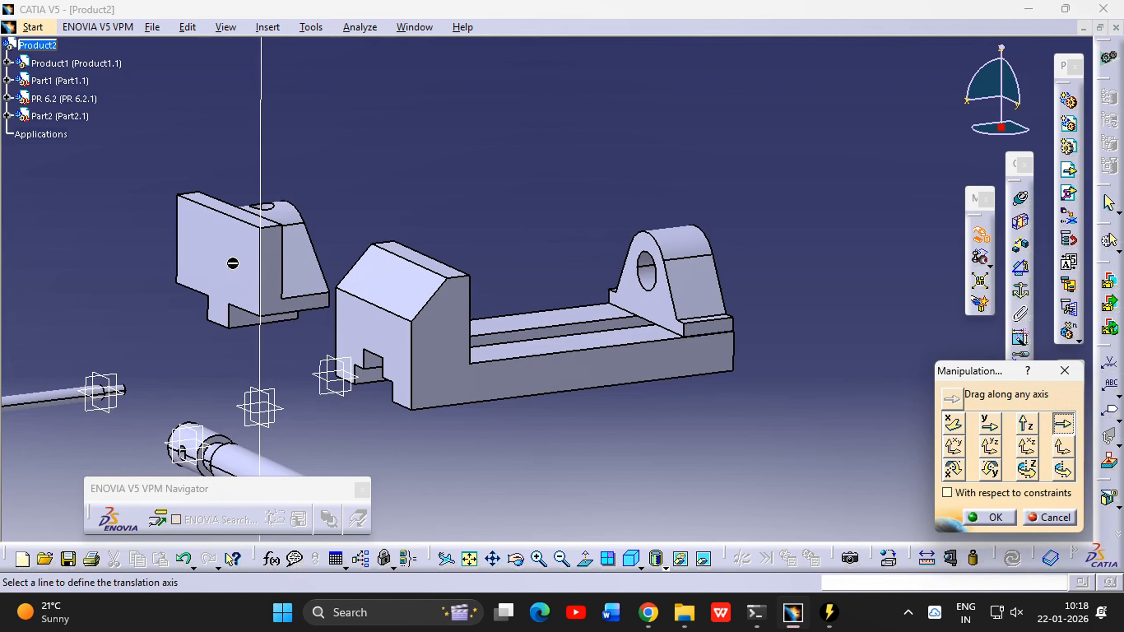
click(991, 424)
drag(295, 260, 509, 305)
click(954, 424)
click(1026, 423)
click(954, 425)
click(990, 424)
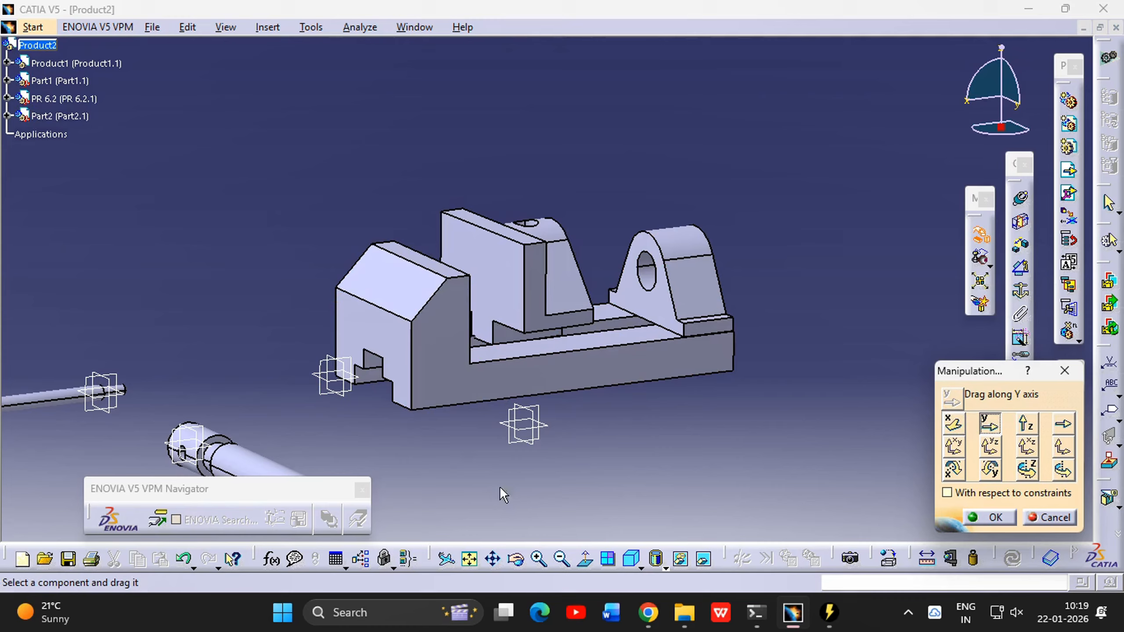
- Add a coincidence constraint between the movable jaw's bore axis and the base end support's bore axis, and update the assembly
click(517, 559)
drag(535, 494, 547, 522)
click(516, 559)
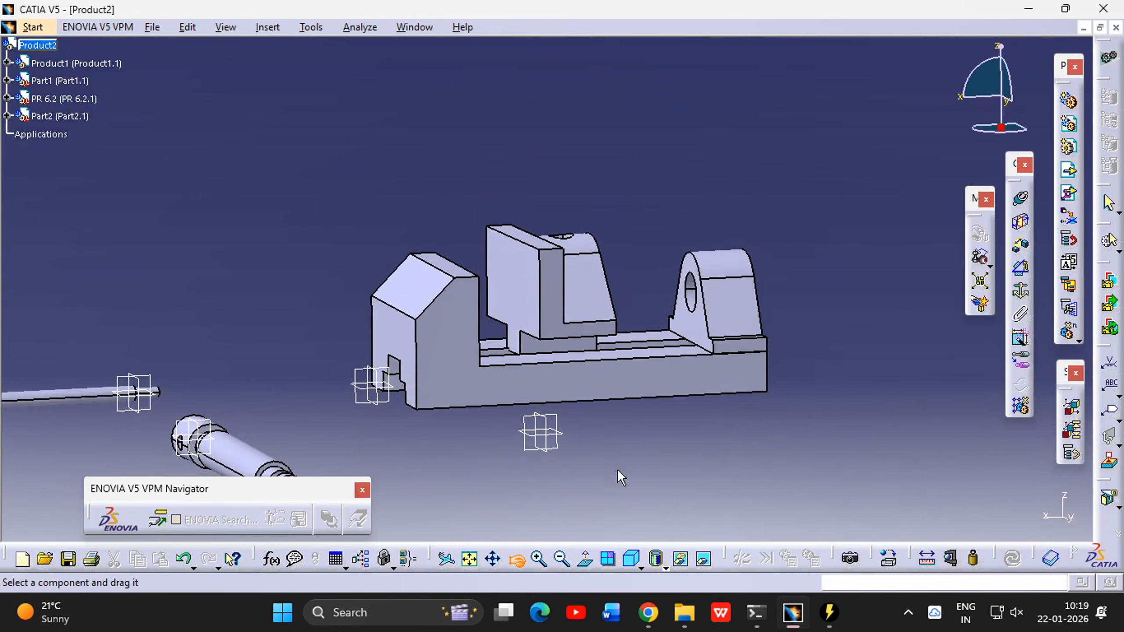
mouse_move(620, 475)
mouse_down()
mouse_move(531, 432)
mouse_move(522, 442)
mouse_move(528, 464)
mouse_move(630, 460)
mouse_move(604, 462)
mouse_move(615, 456)
mouse_up()
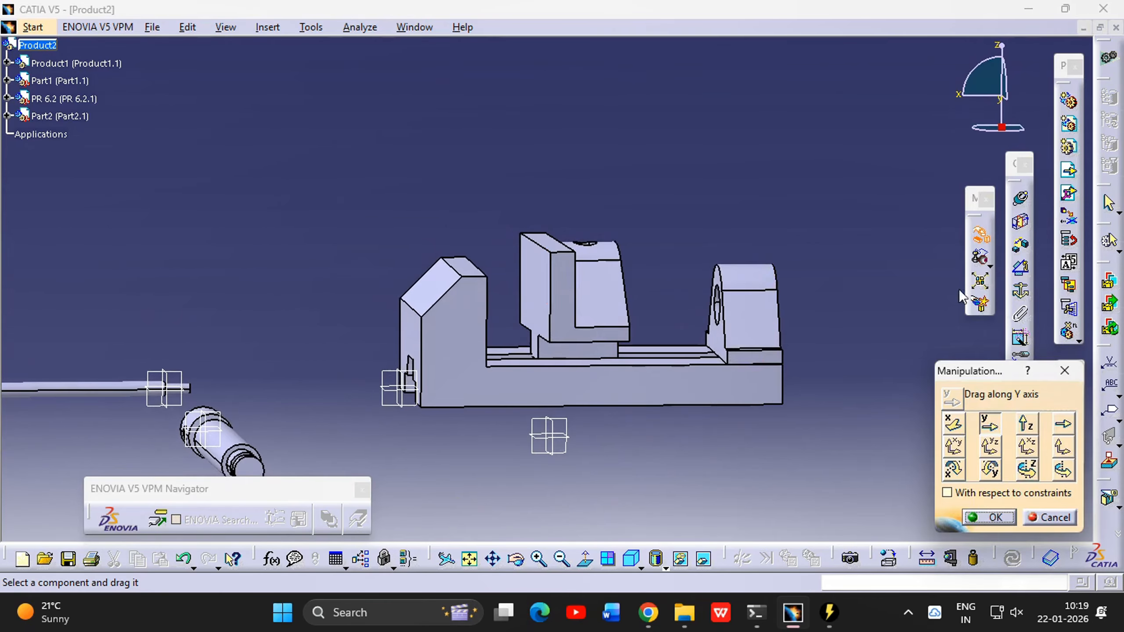
click(516, 559)
drag(757, 467, 639, 450)
click(1020, 199)
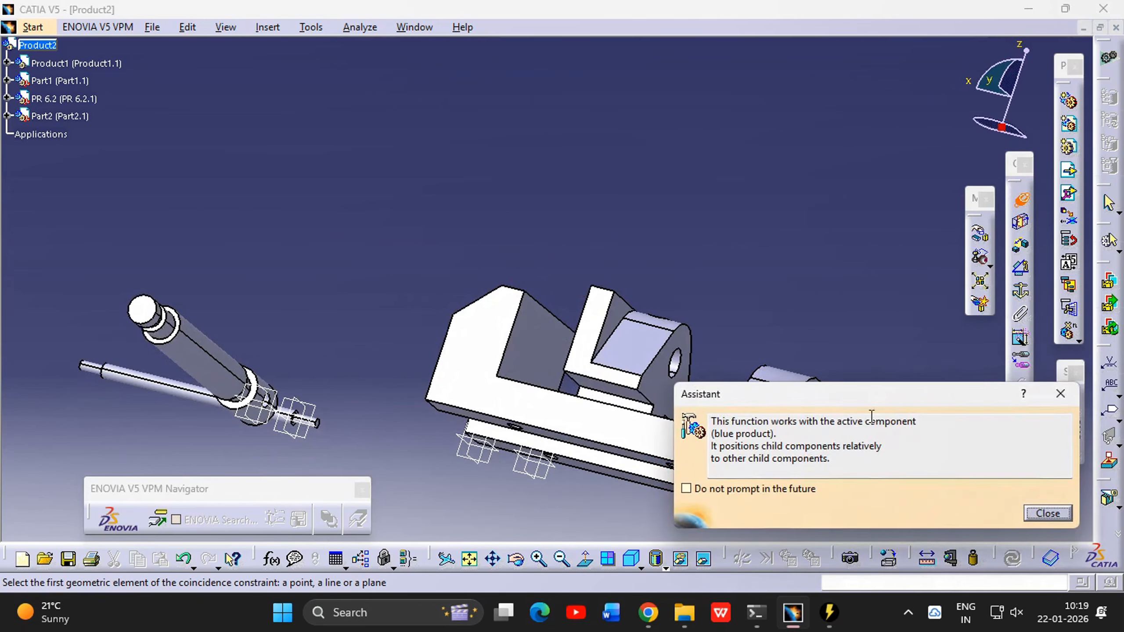
click(1061, 393)
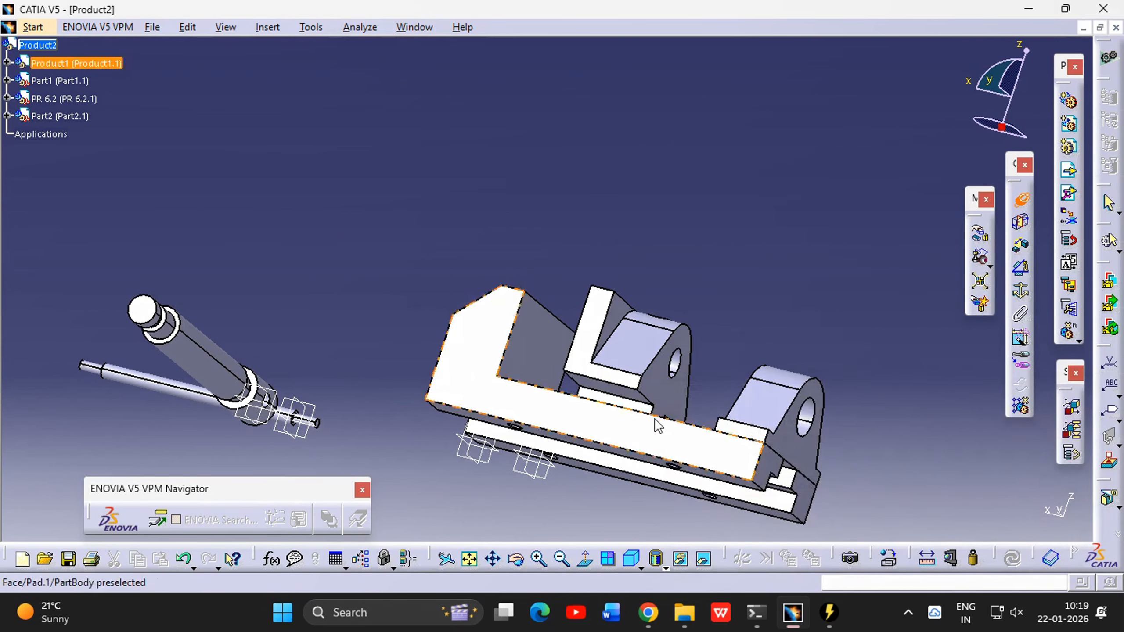
click(673, 365)
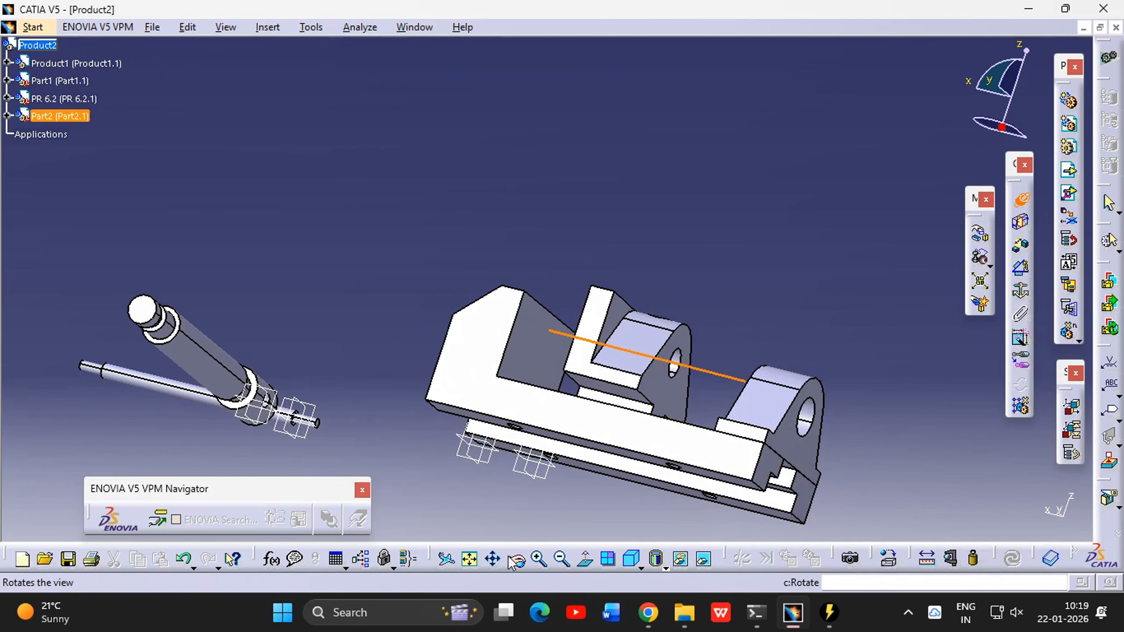
drag(540, 526, 592, 517)
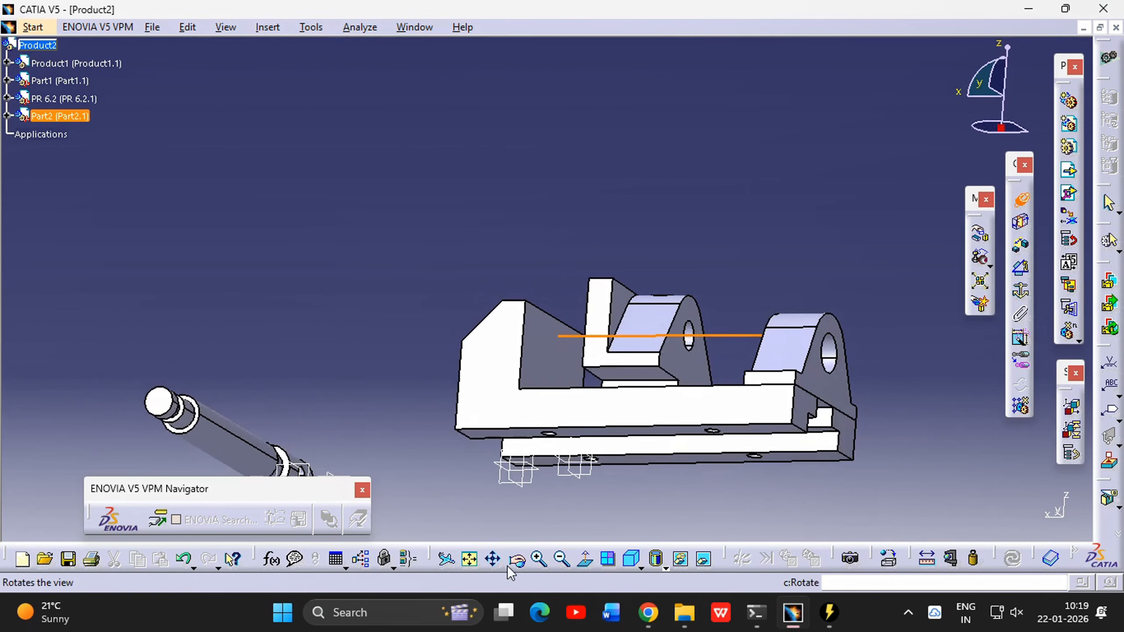
click(521, 552)
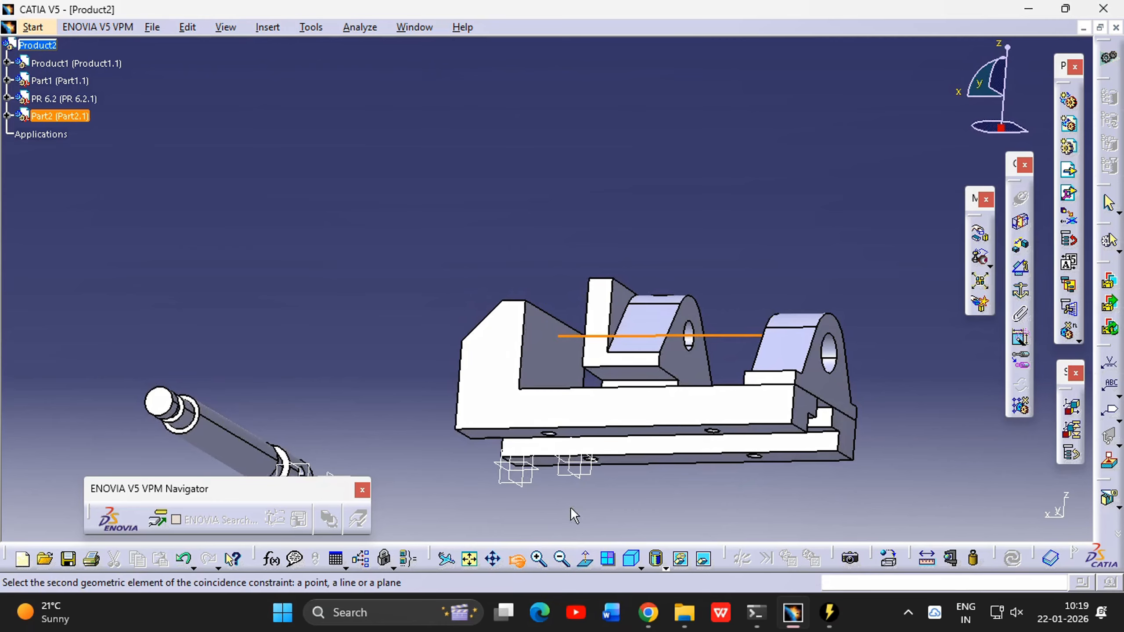
drag(798, 303, 893, 369)
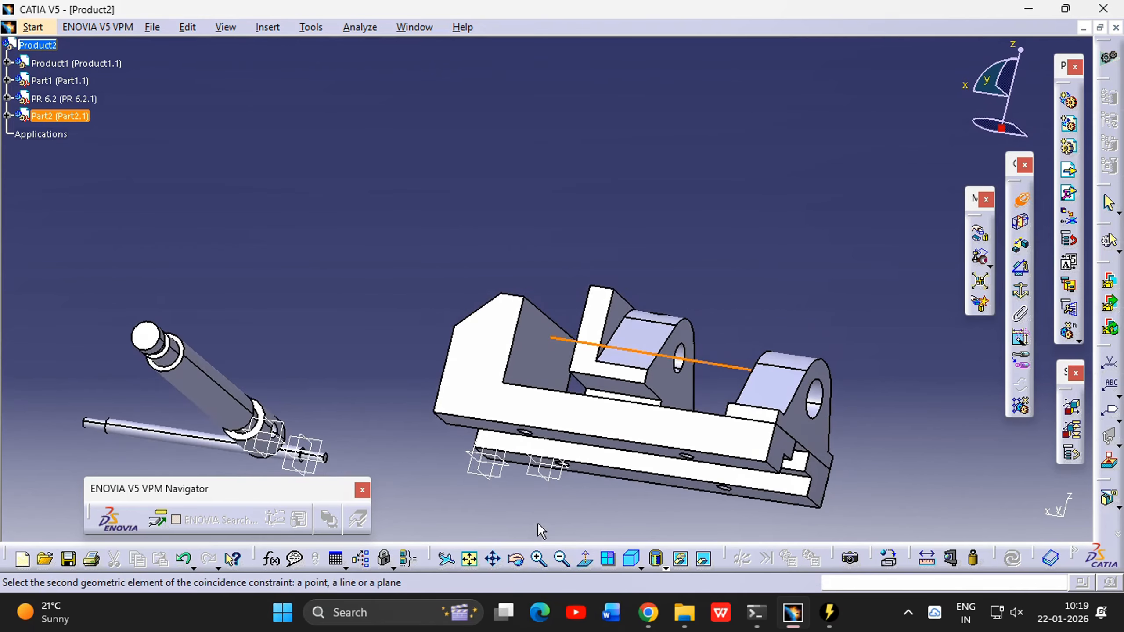
click(517, 560)
drag(620, 497, 834, 468)
click(520, 554)
drag(413, 403, 560, 349)
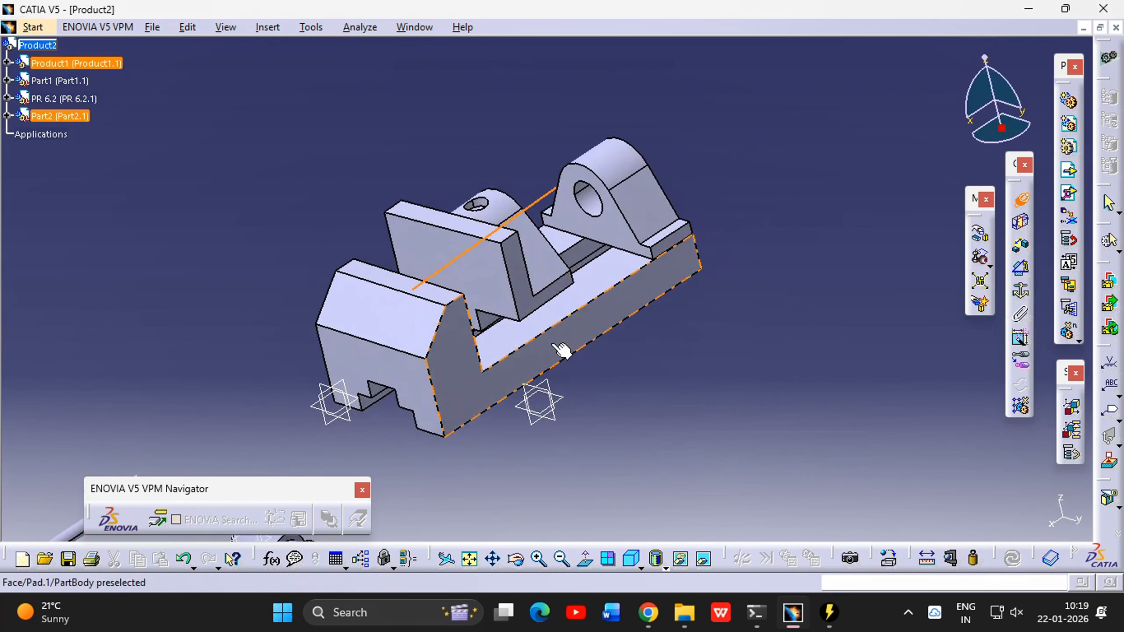
click(595, 205)
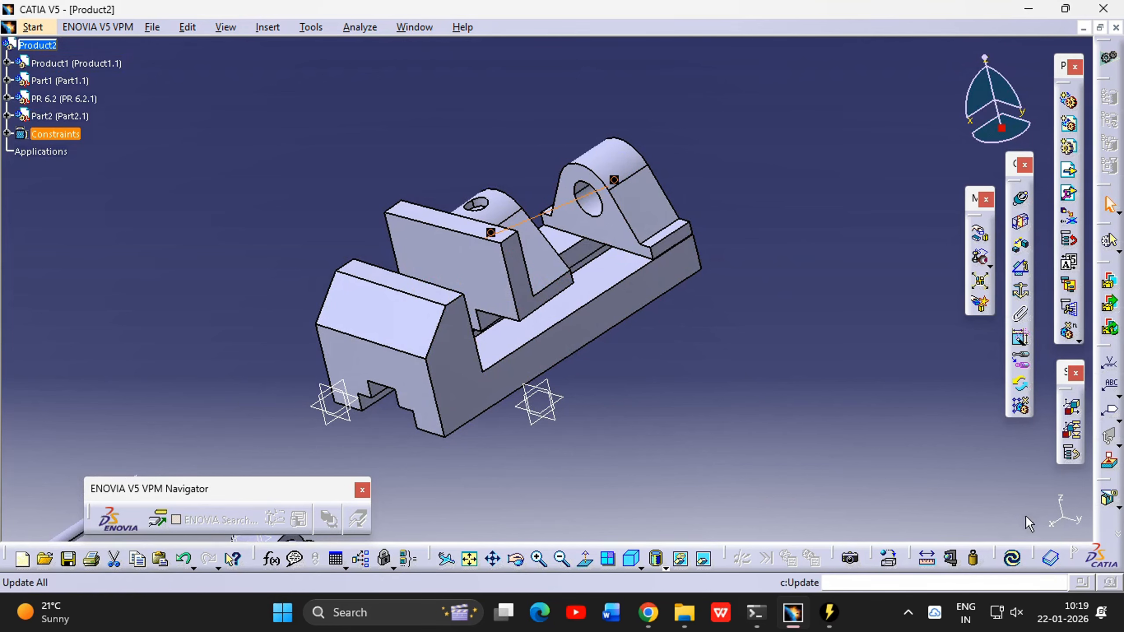
click(1013, 560)
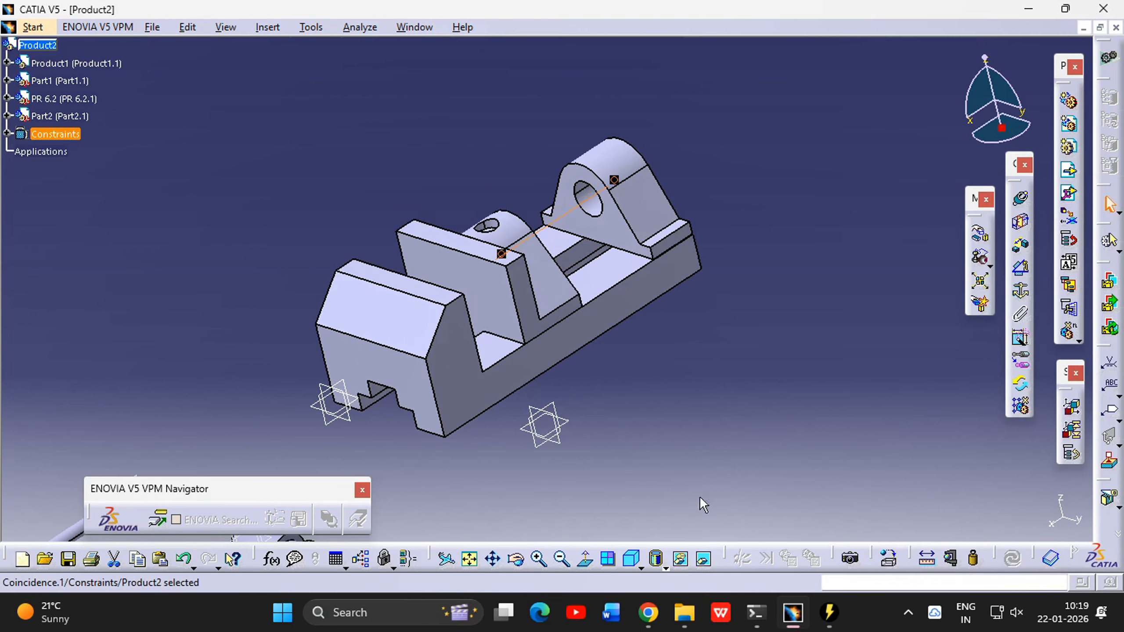
- Rotate the screw (Part1) around the Z axis until it lies parallel to the vise base with its narrow tip at the correct end
click(516, 560)
drag(644, 361, 495, 397)
middle_drag(372, 397, 396, 303)
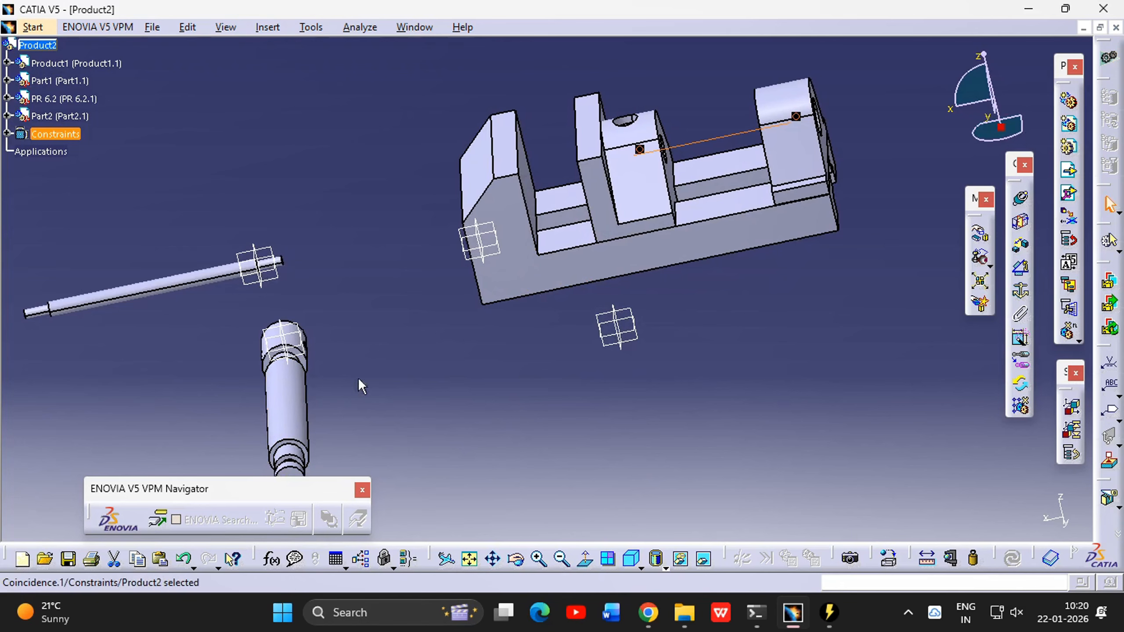
click(284, 387)
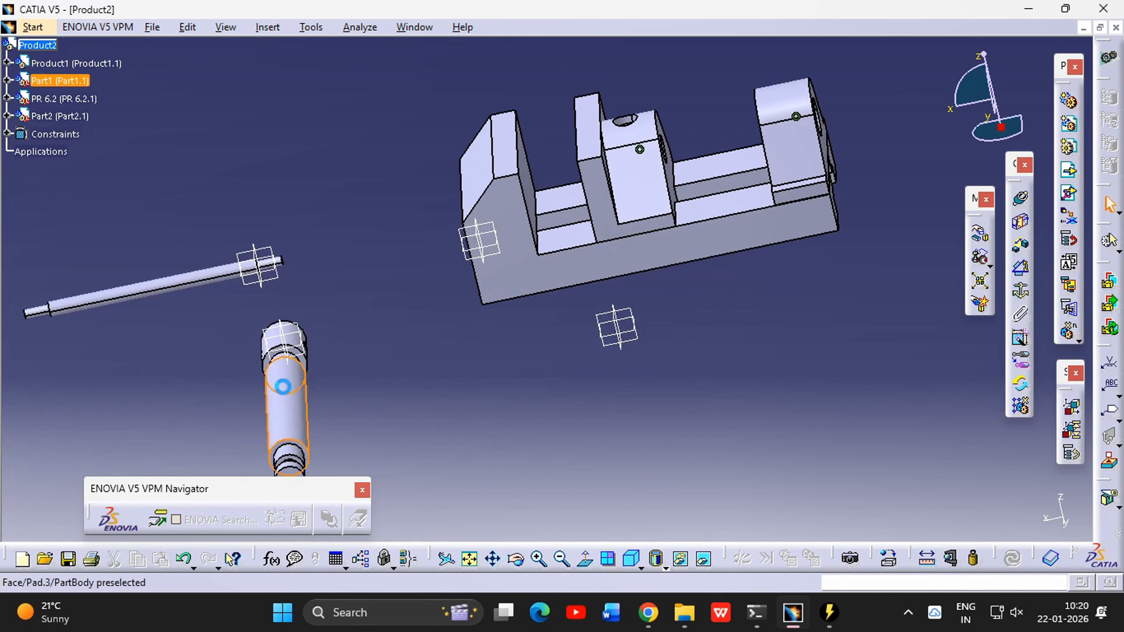
click(58, 81)
click(981, 239)
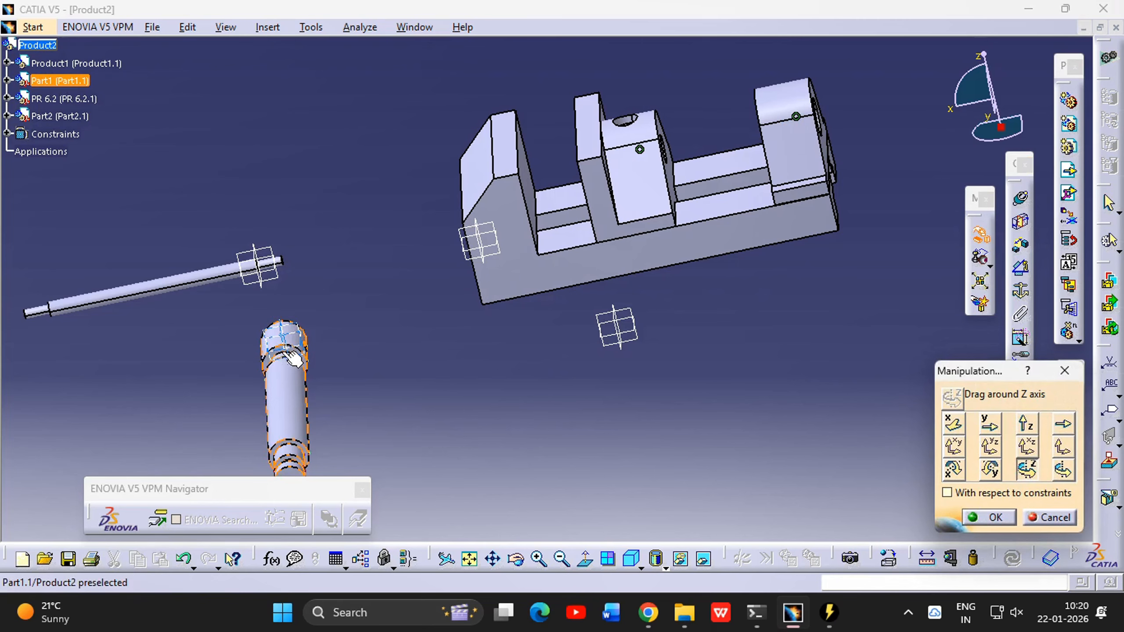
drag(292, 357, 872, 241)
drag(676, 262, 155, 300)
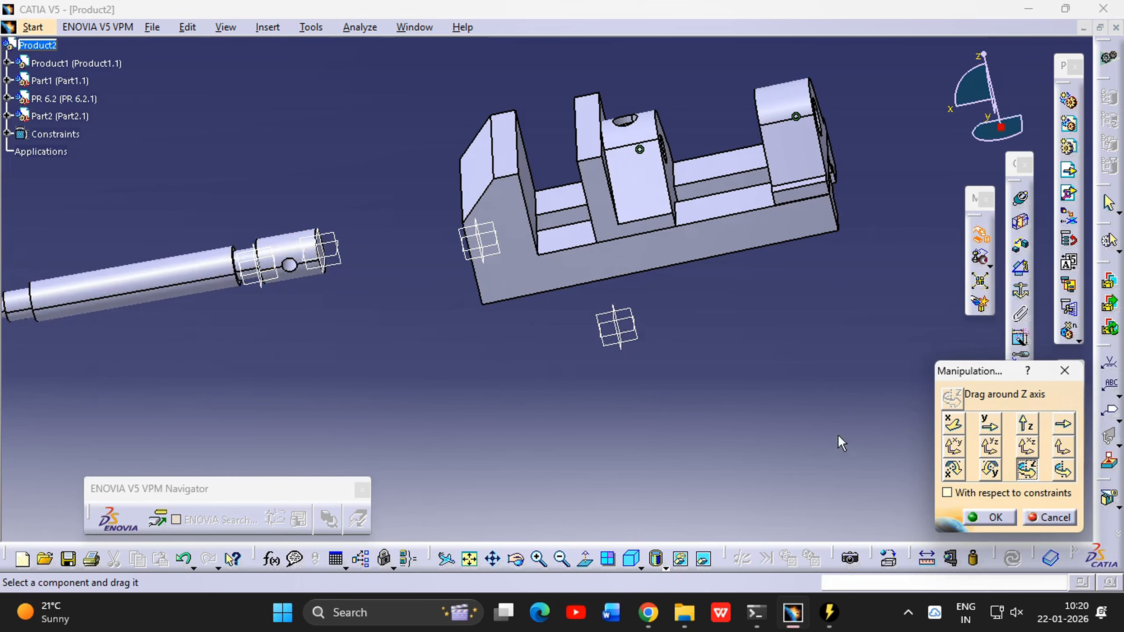
- Translate the screw along the axes until it sits outside the bored end support with its narrow tip facing the bore
click(999, 431)
drag(264, 286, 892, 206)
click(954, 425)
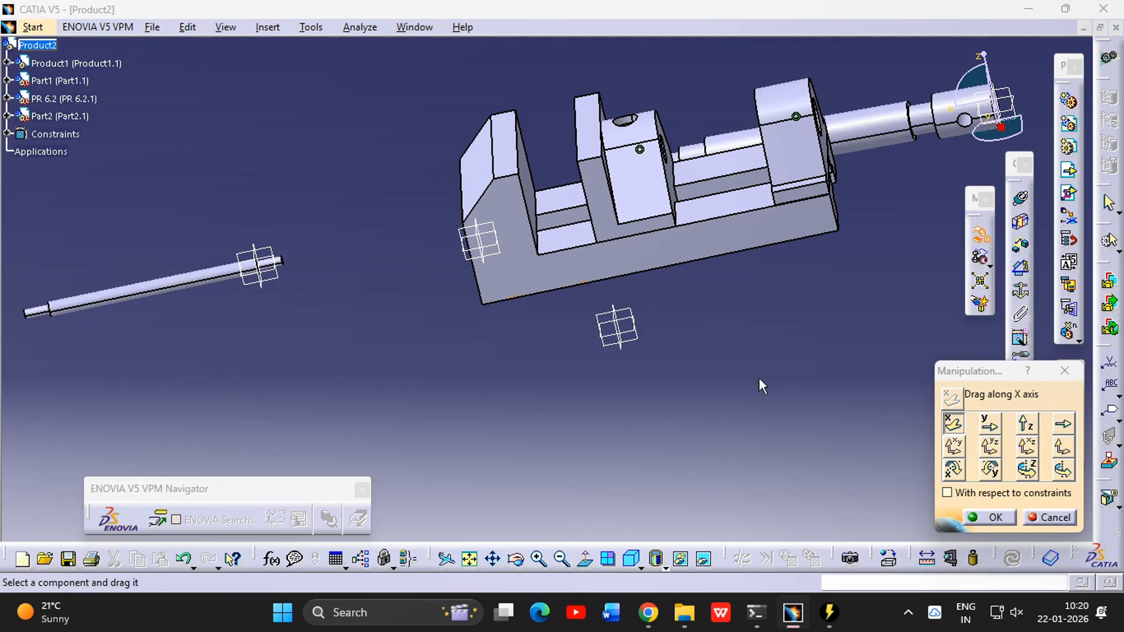
middle_drag(761, 384, 524, 416)
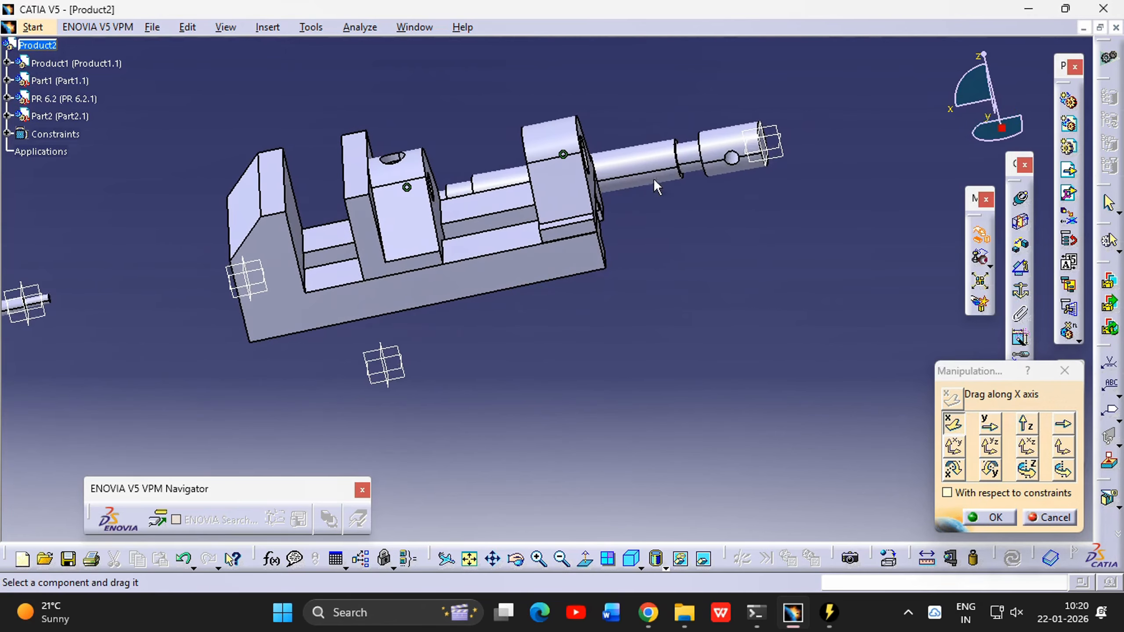
drag(653, 178, 863, 183)
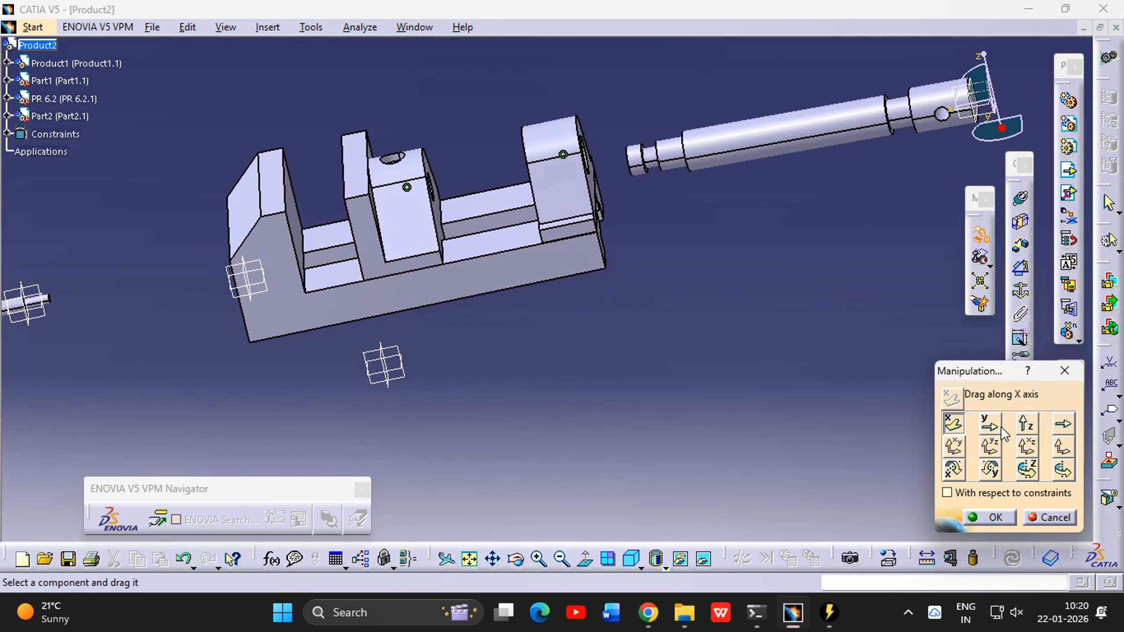
- Nudge the screw with small axis manipulations, including along Y, near the line of the end support's bore
click(1026, 470)
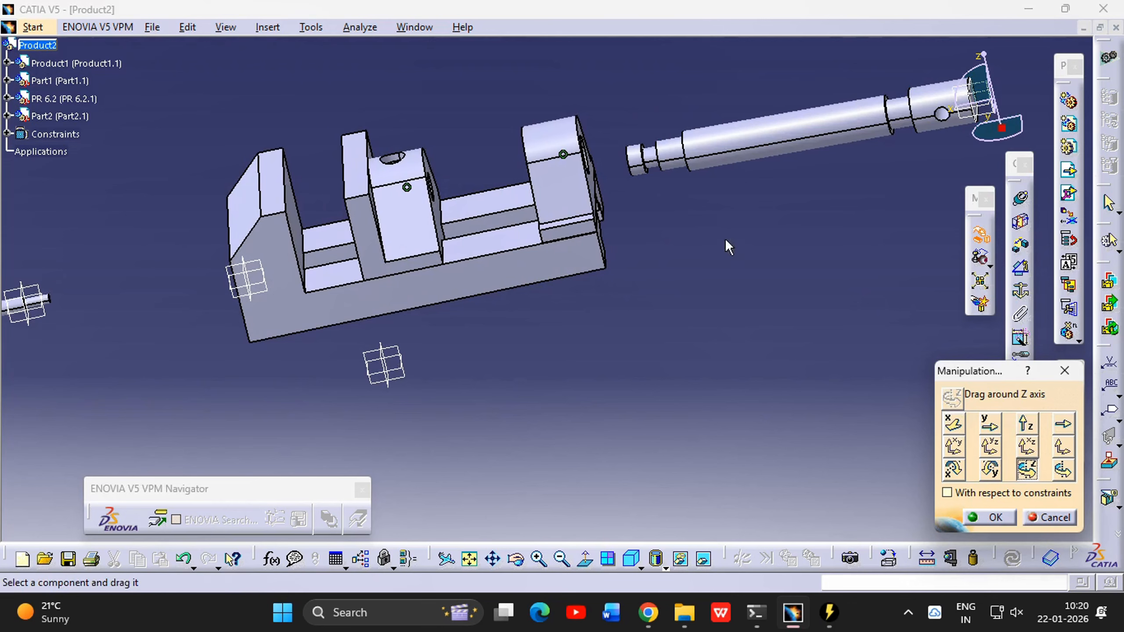
drag(659, 167, 812, 105)
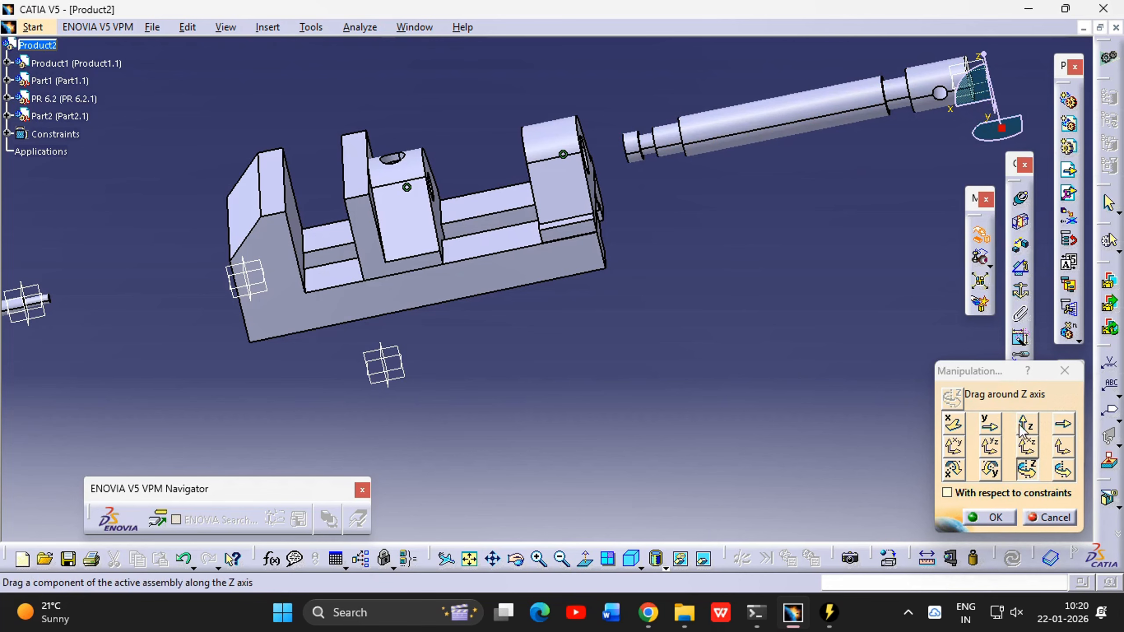
click(990, 424)
drag(691, 151, 655, 145)
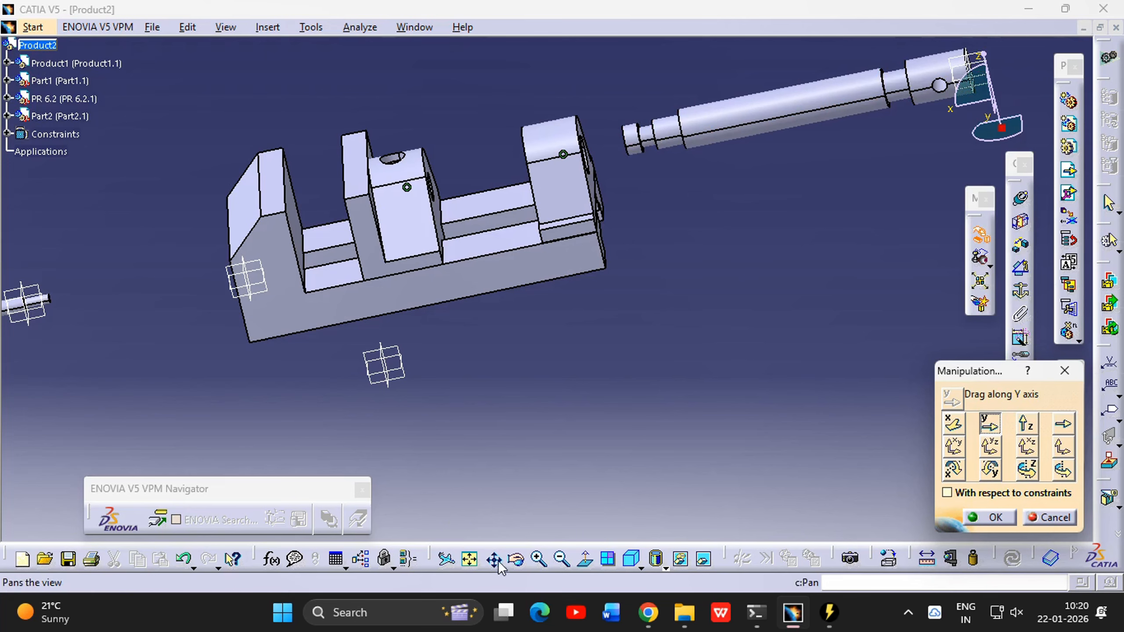
- Add a coincidence constraint between the base end support's bore axis and the axis at the screw's narrow tip
click(516, 559)
drag(627, 432, 606, 429)
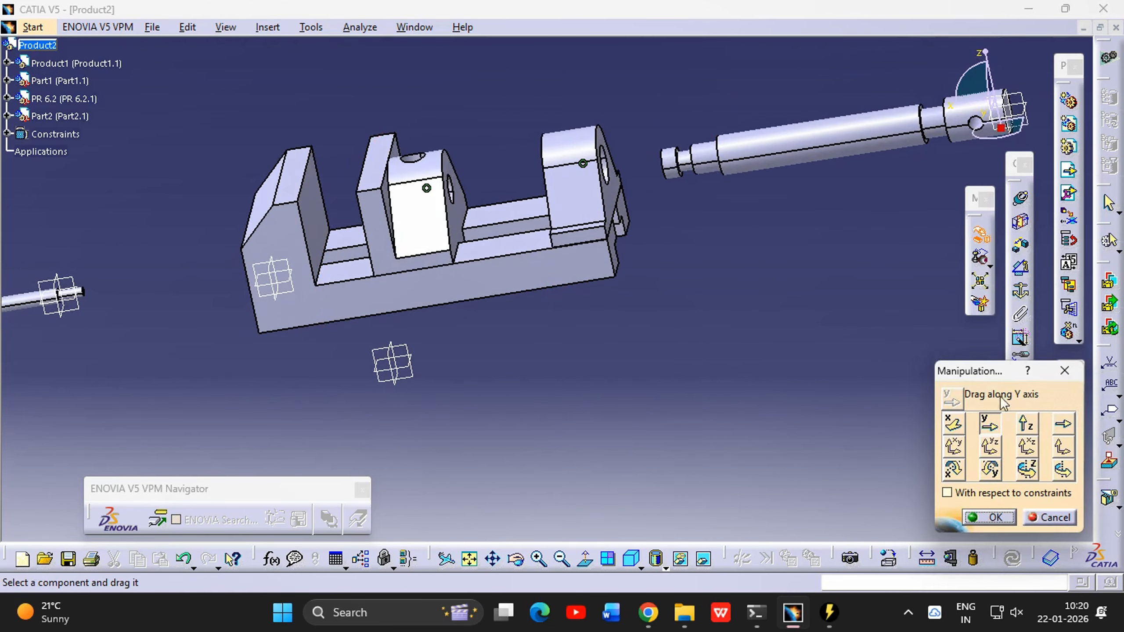
click(1018, 202)
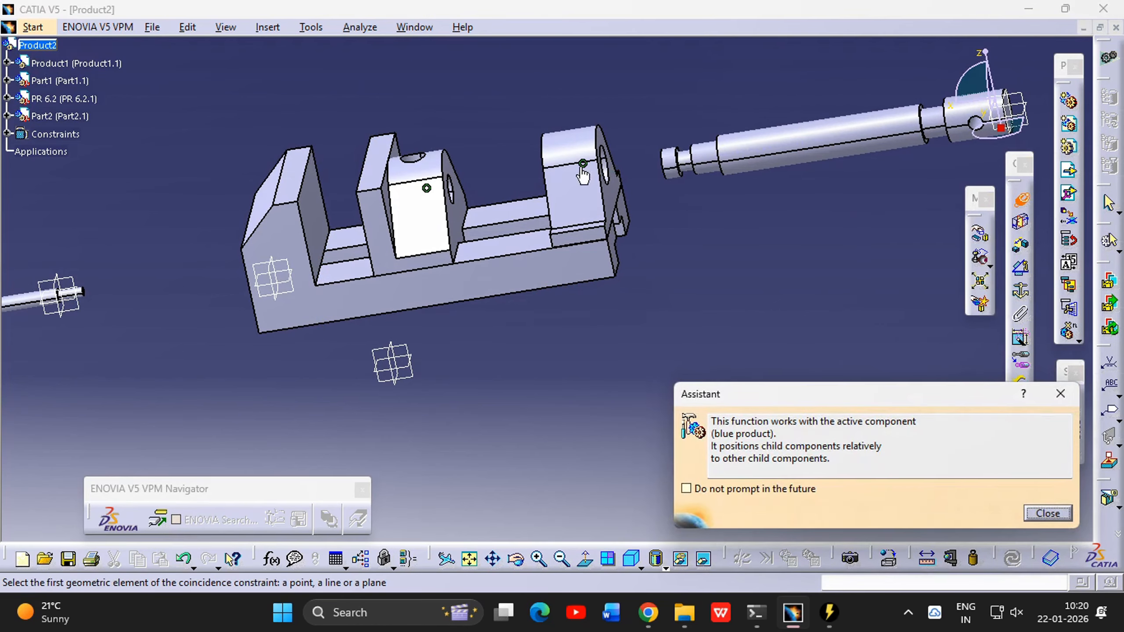
click(1060, 393)
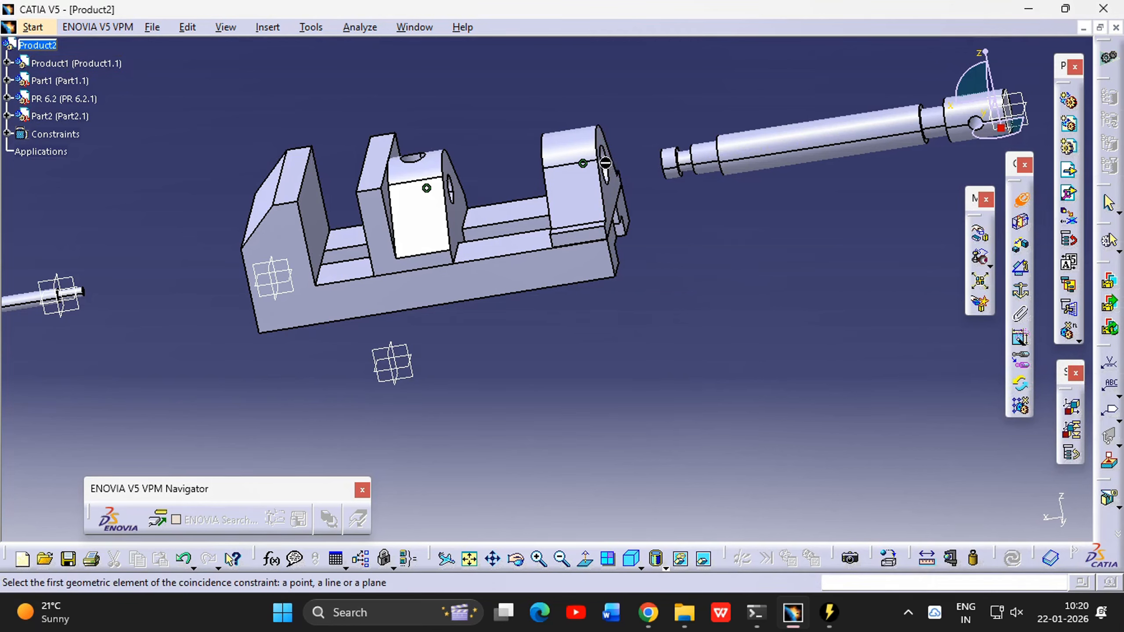
drag(515, 559, 624, 195)
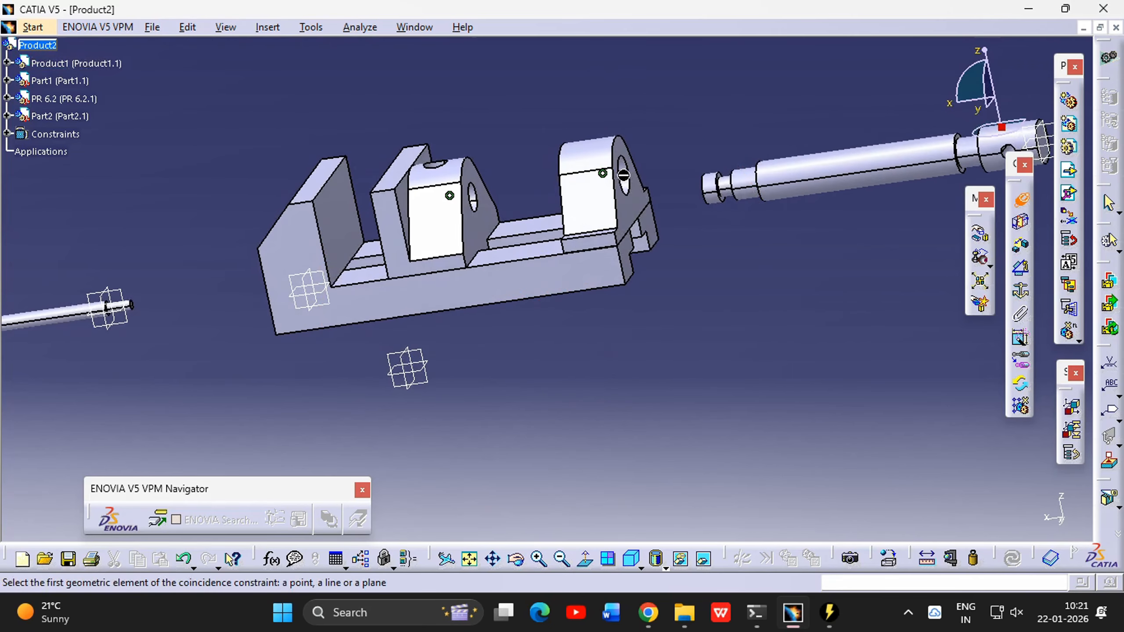
click(623, 174)
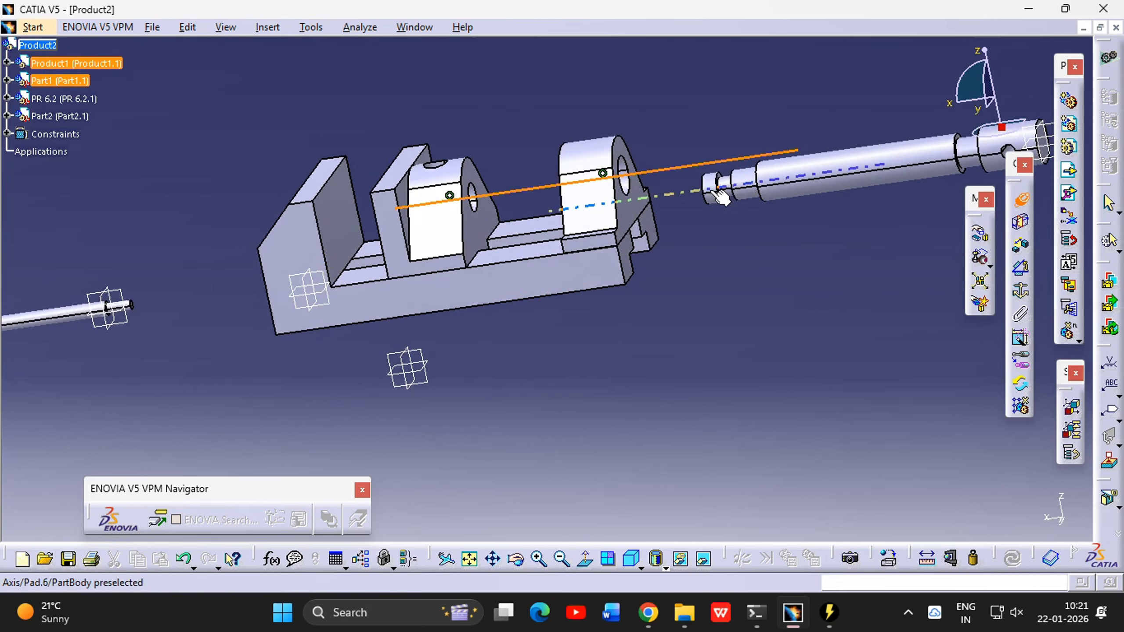
click(722, 195)
- Apply the coincidence constraint again between the end support's bore axis and the screw axis, accept the duplicate, and update the assembly
click(1020, 199)
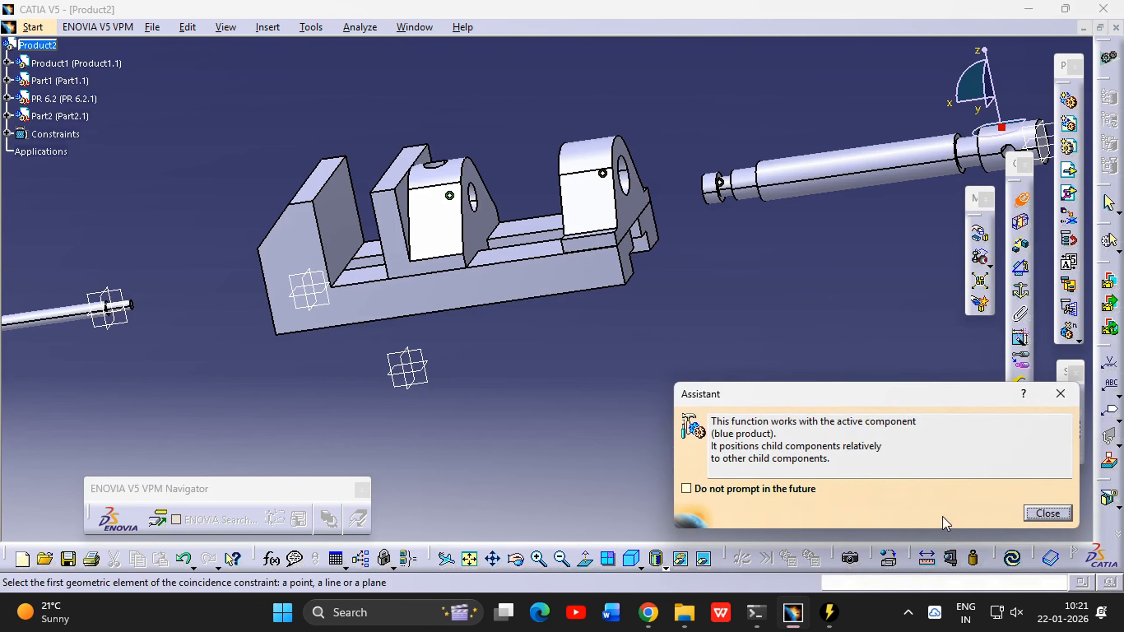
click(1060, 393)
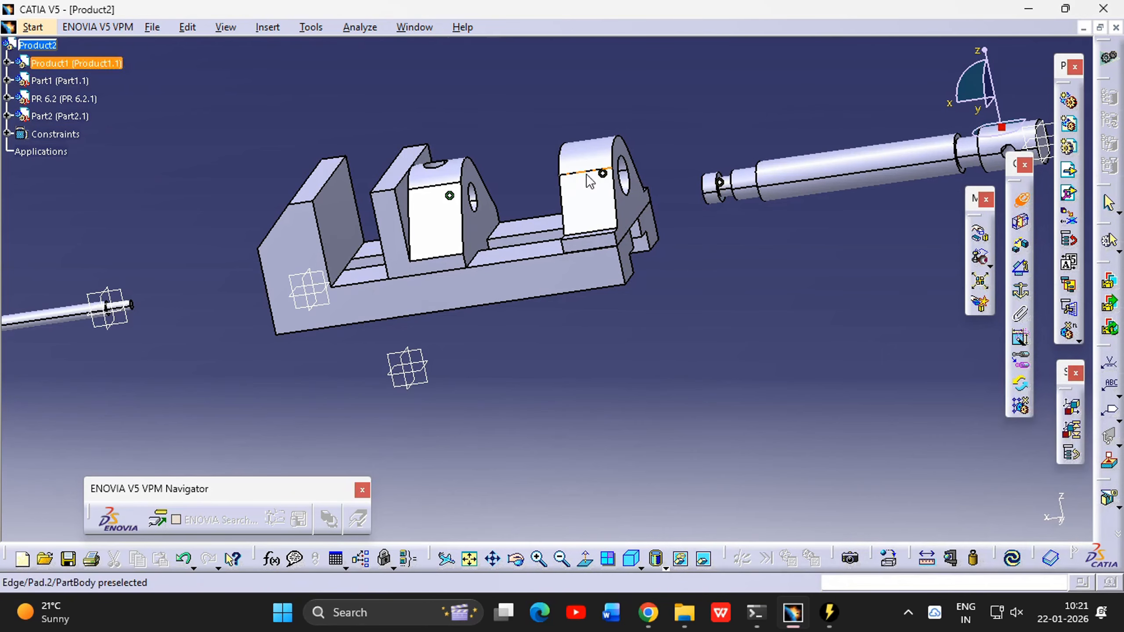
click(636, 179)
click(719, 186)
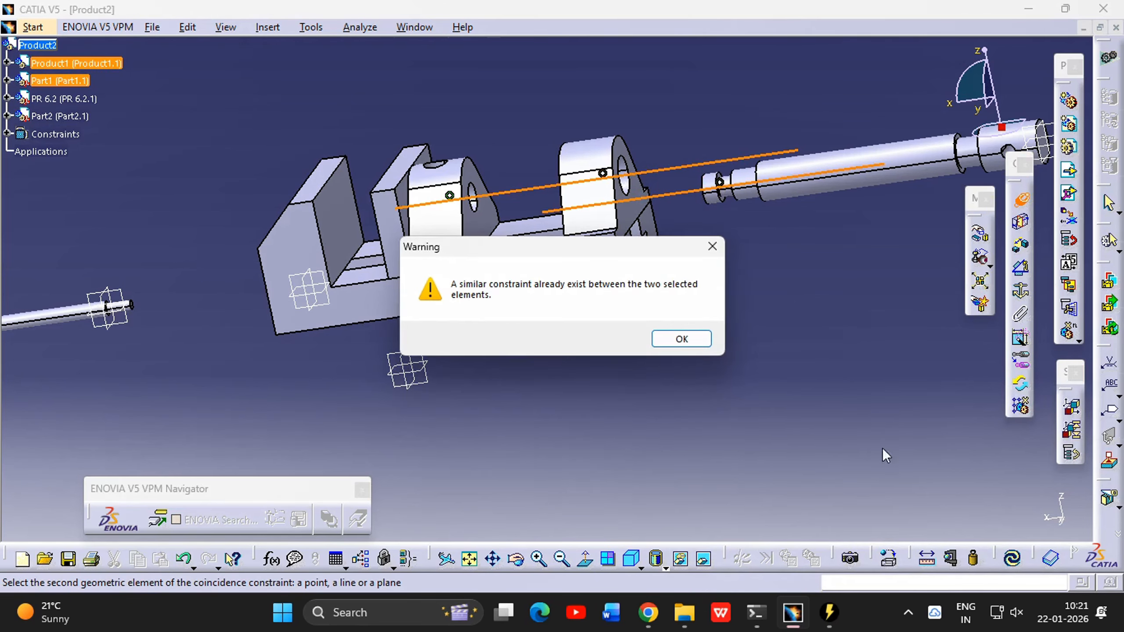
click(679, 343)
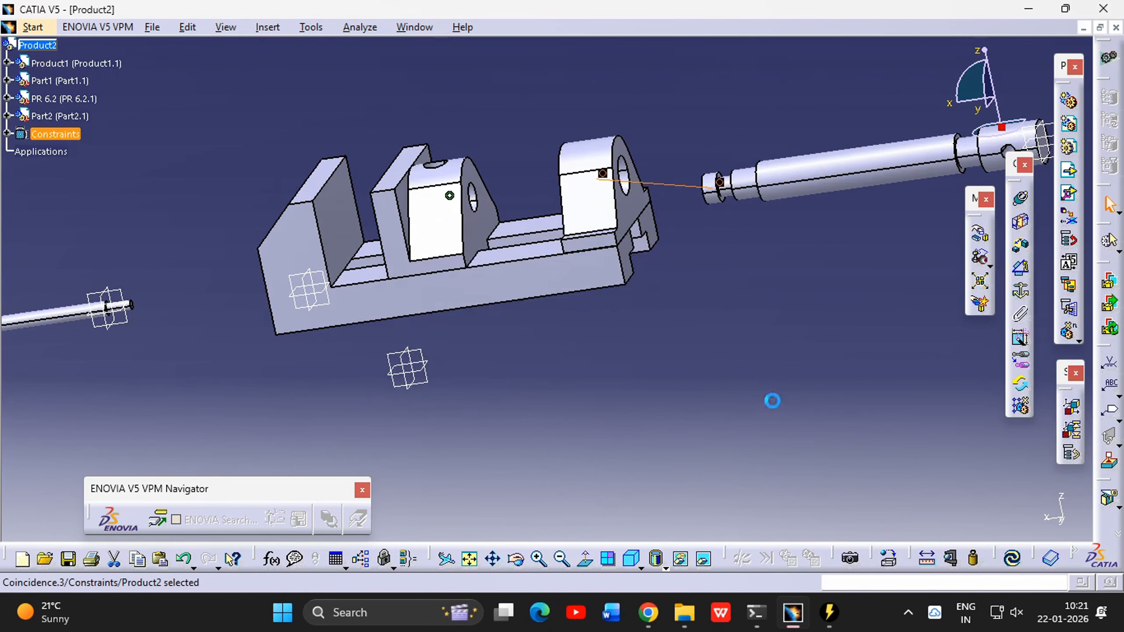
click(1012, 559)
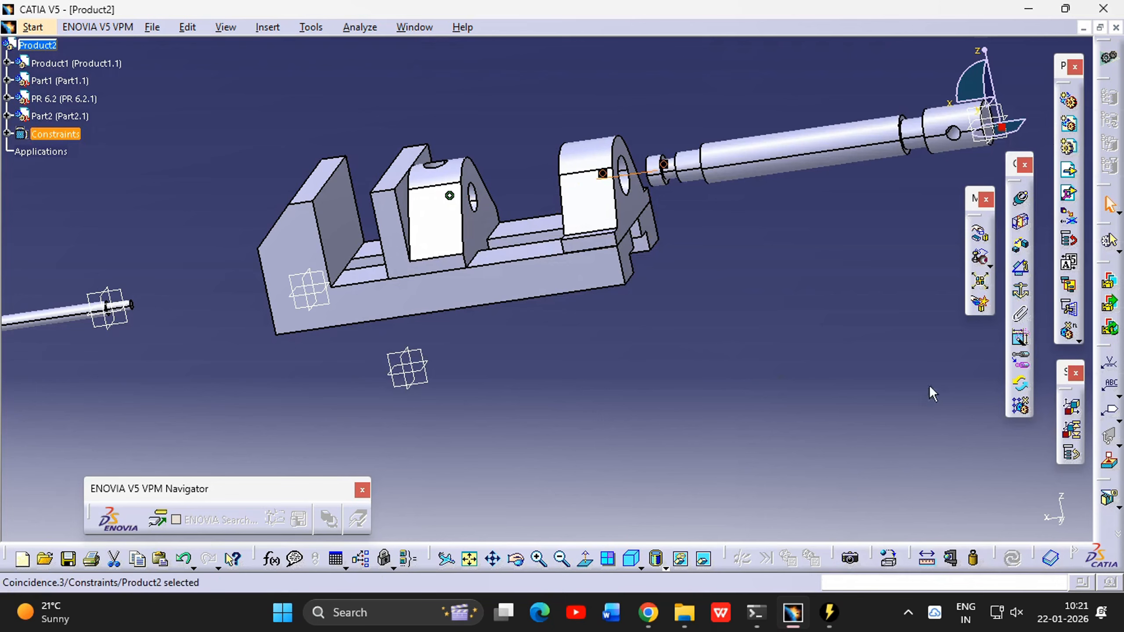
- Slide the screw along its own axis through the end support until its tip reaches the movable jaw's bore
click(979, 234)
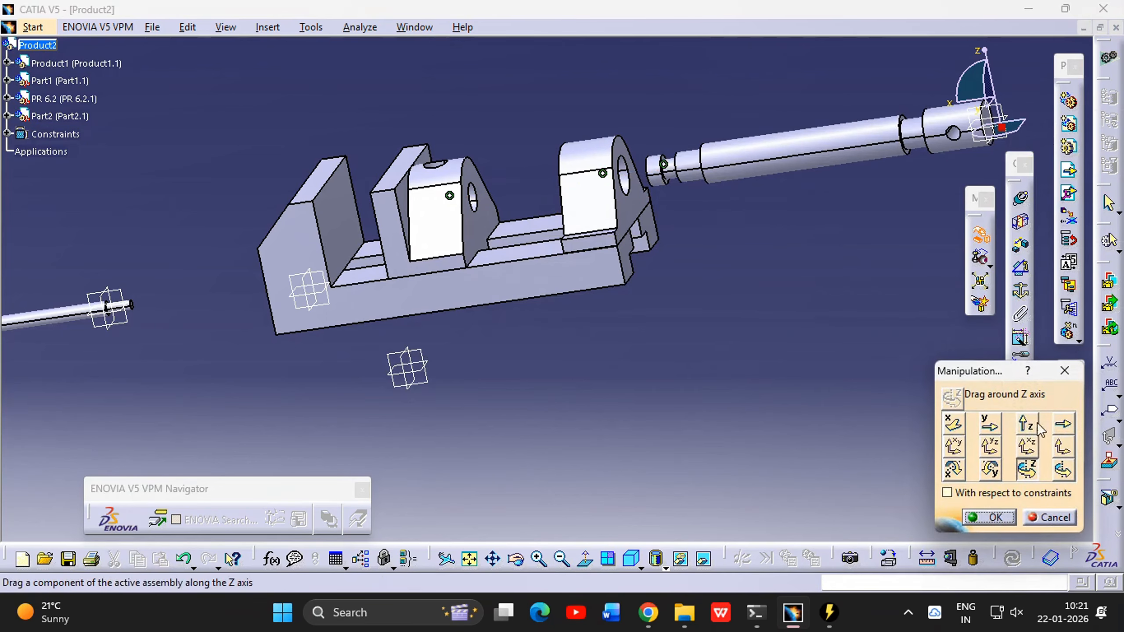
click(1063, 424)
click(841, 156)
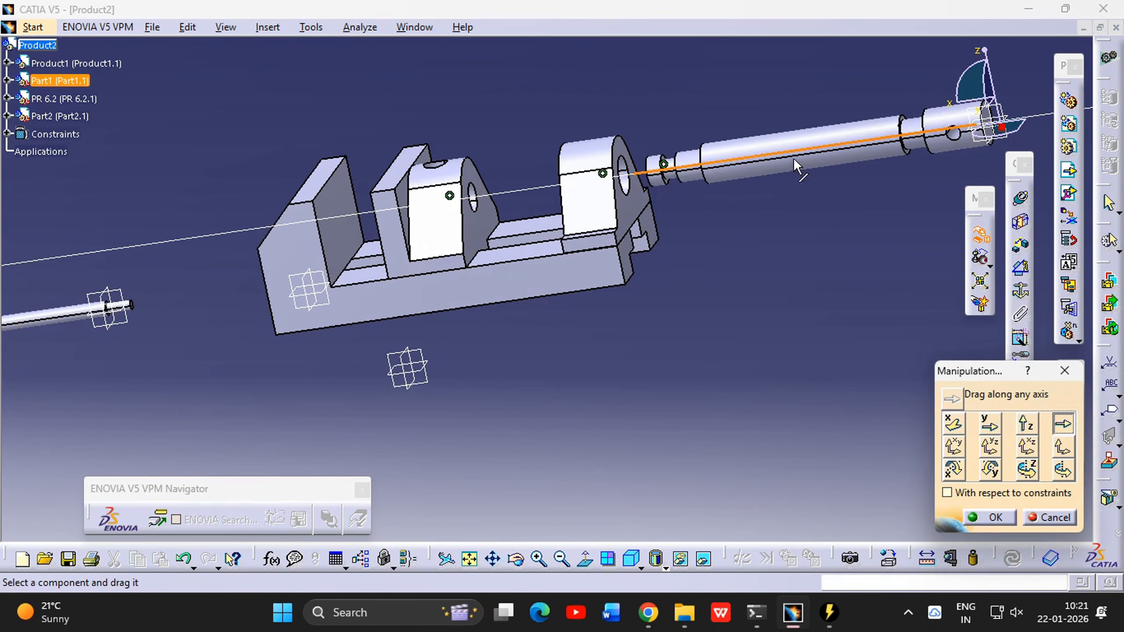
drag(836, 156, 639, 183)
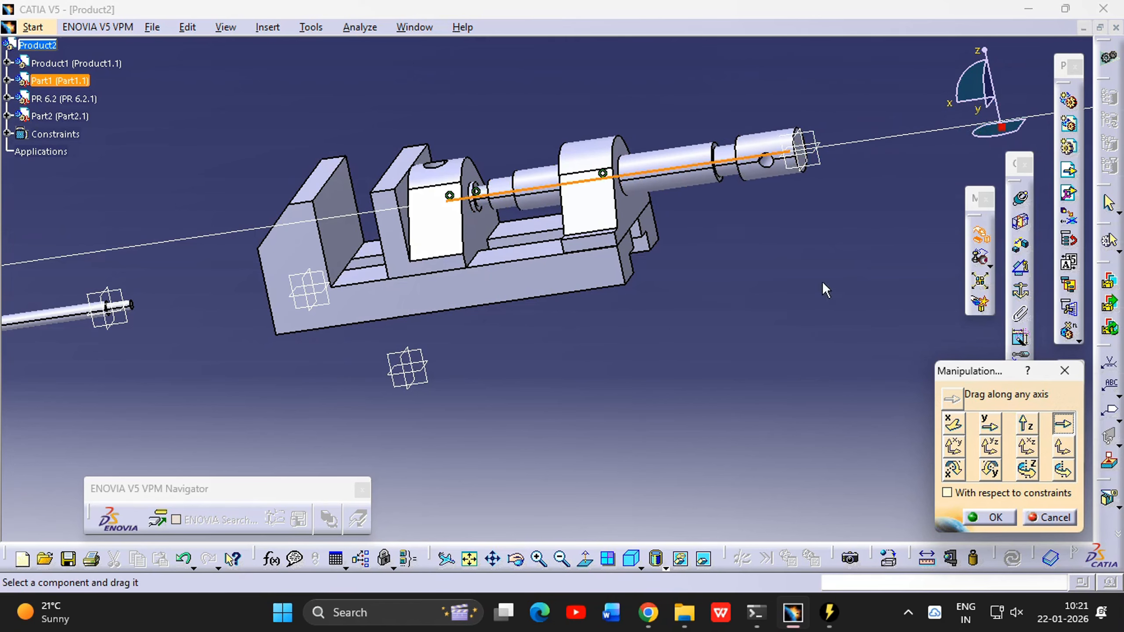
click(1064, 371)
middle_drag(637, 400, 668, 445)
middle_drag(358, 401, 384, 388)
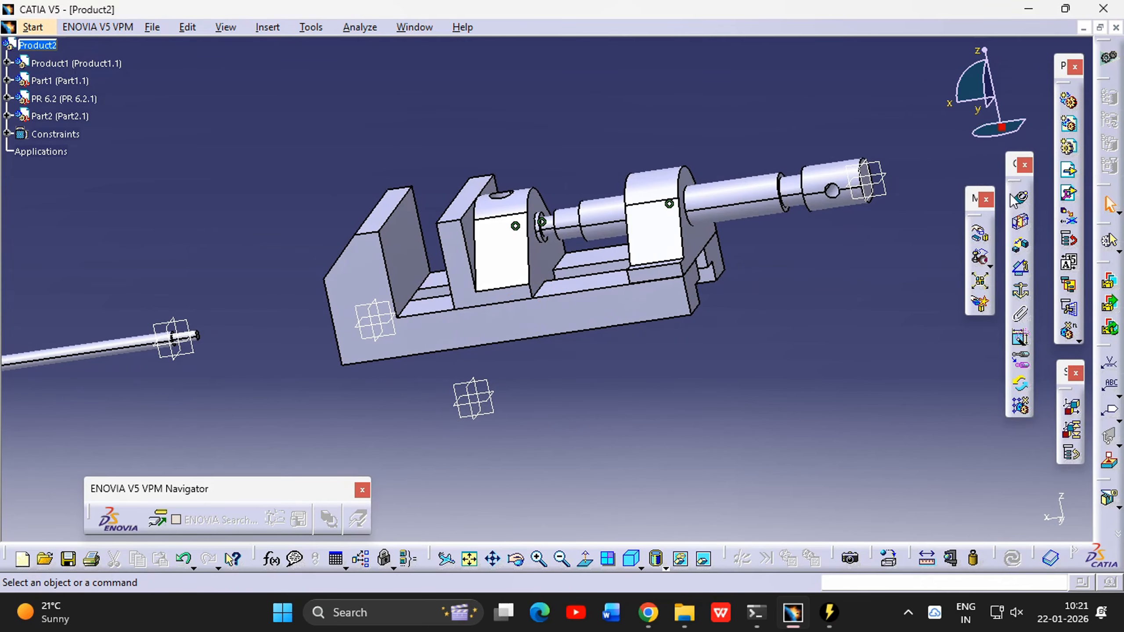
- Slide the handle bar along its own axis to beside the screw and rotate it about Z until it lies crosswise to the screw
middle_drag(165, 391, 198, 389)
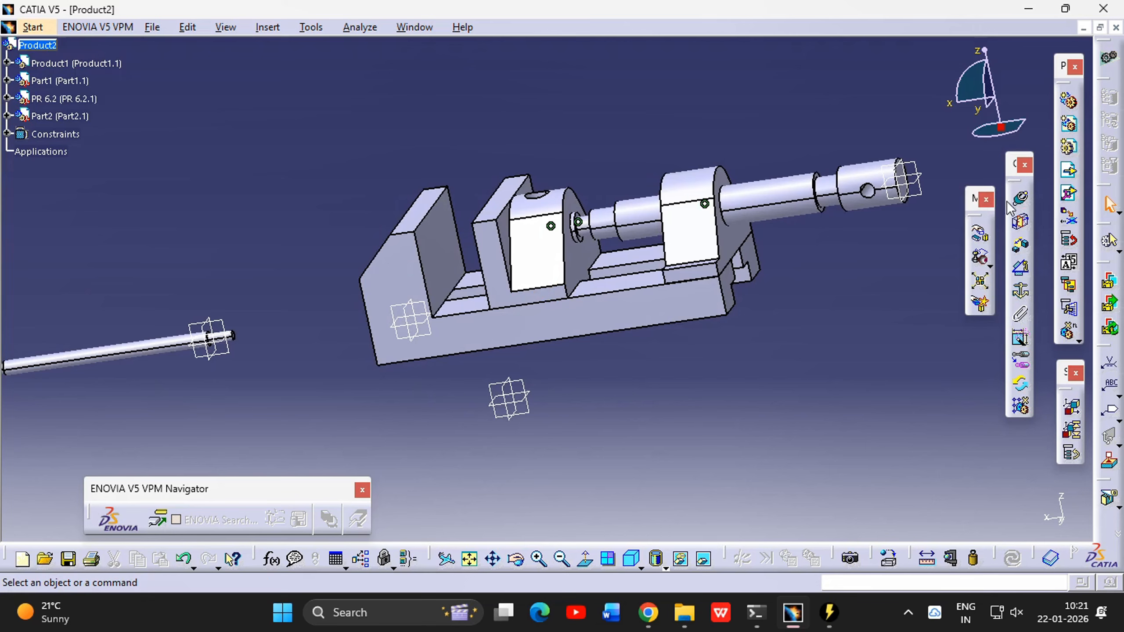
click(978, 238)
click(152, 353)
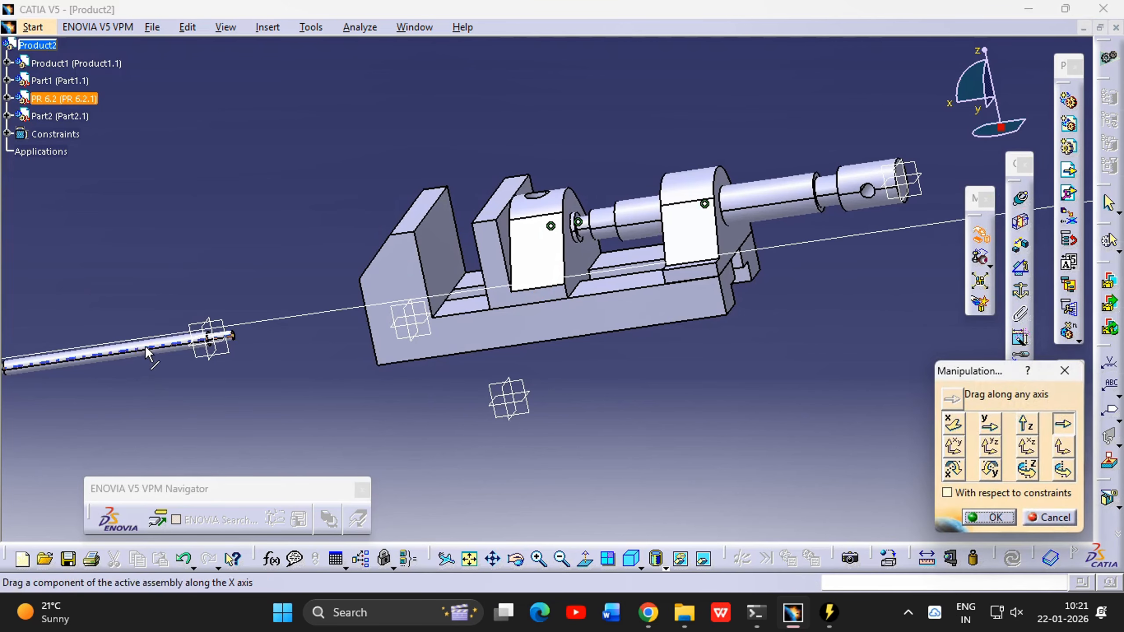
drag(151, 352, 863, 286)
middle_drag(833, 307, 430, 353)
click(1028, 471)
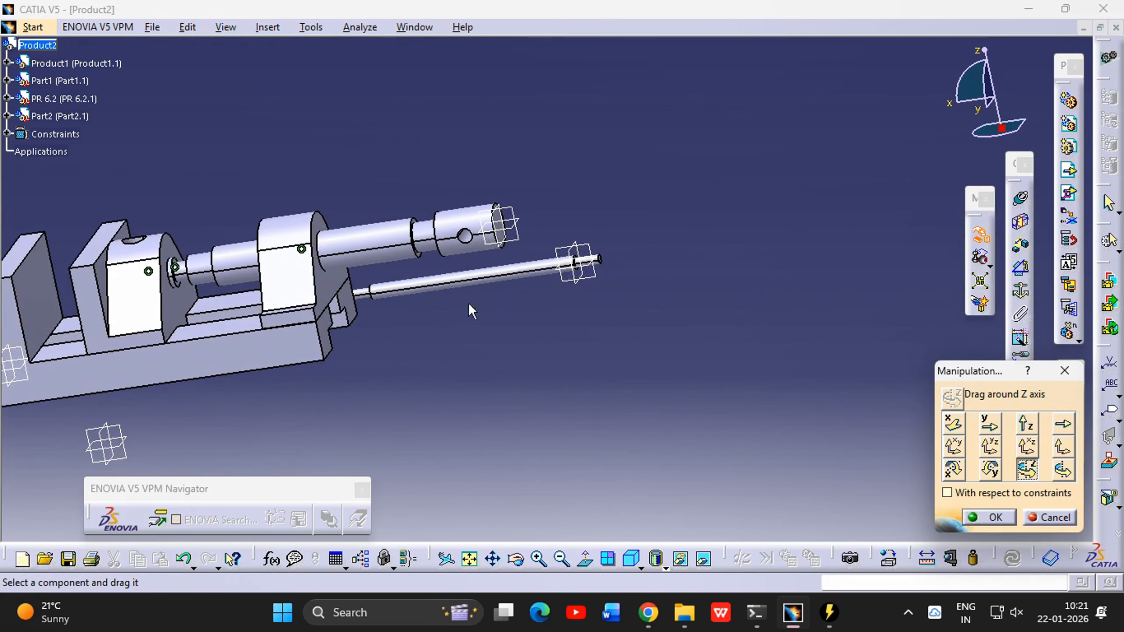
drag(484, 286, 186, 114)
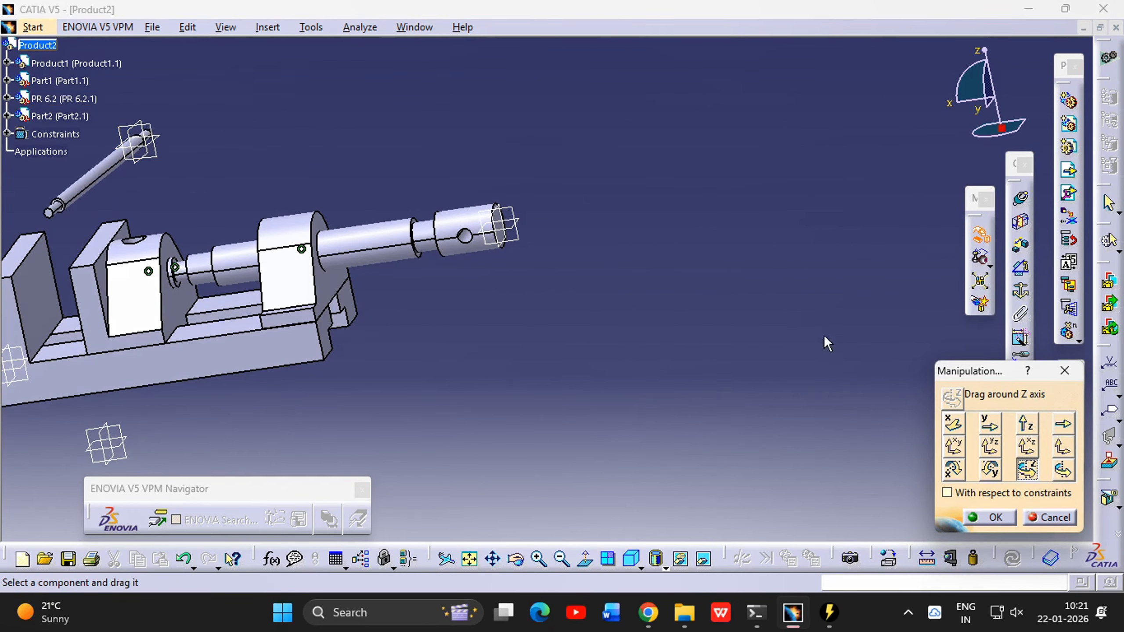
- Shift the handle bar slightly along Y and move it along X to beyond the free end of the screw head
click(977, 425)
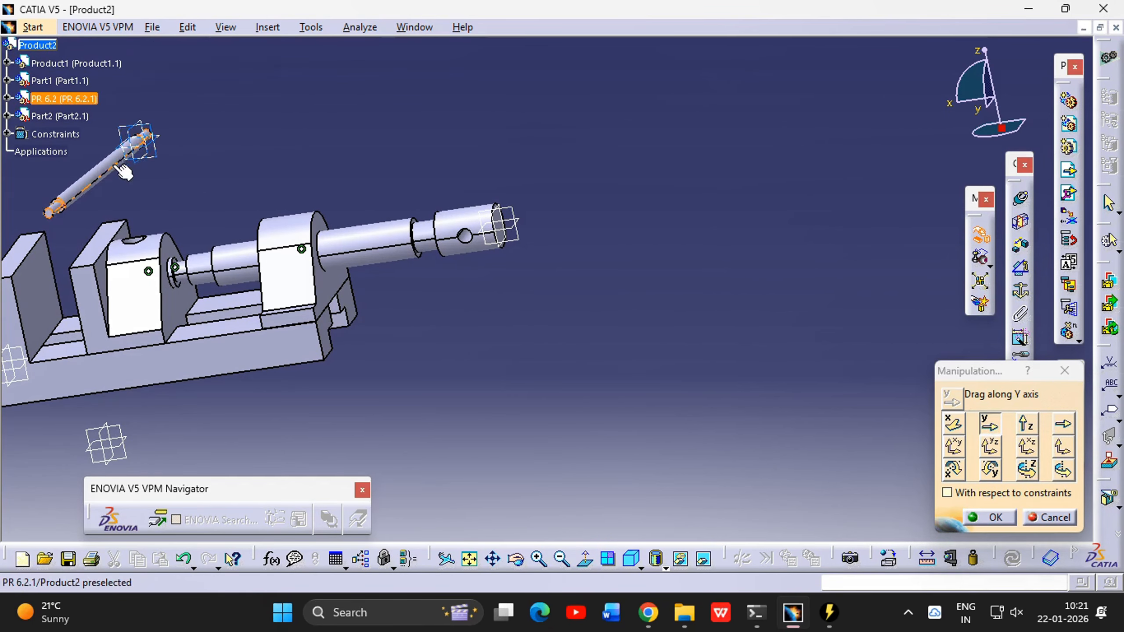
drag(102, 164, 182, 215)
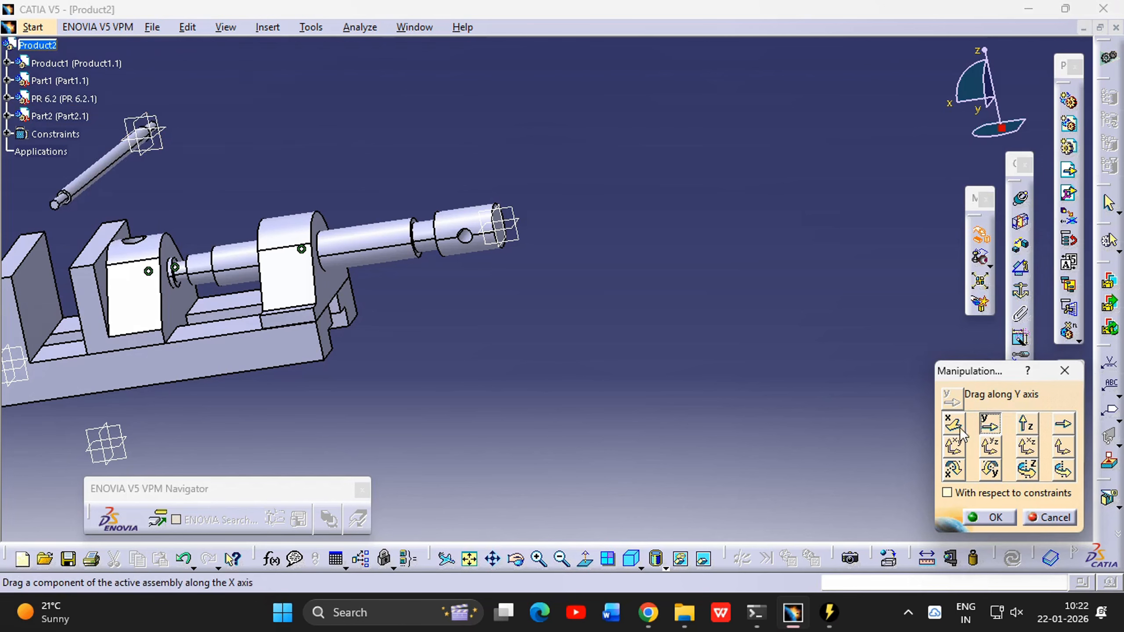
click(953, 423)
drag(120, 154, 610, 268)
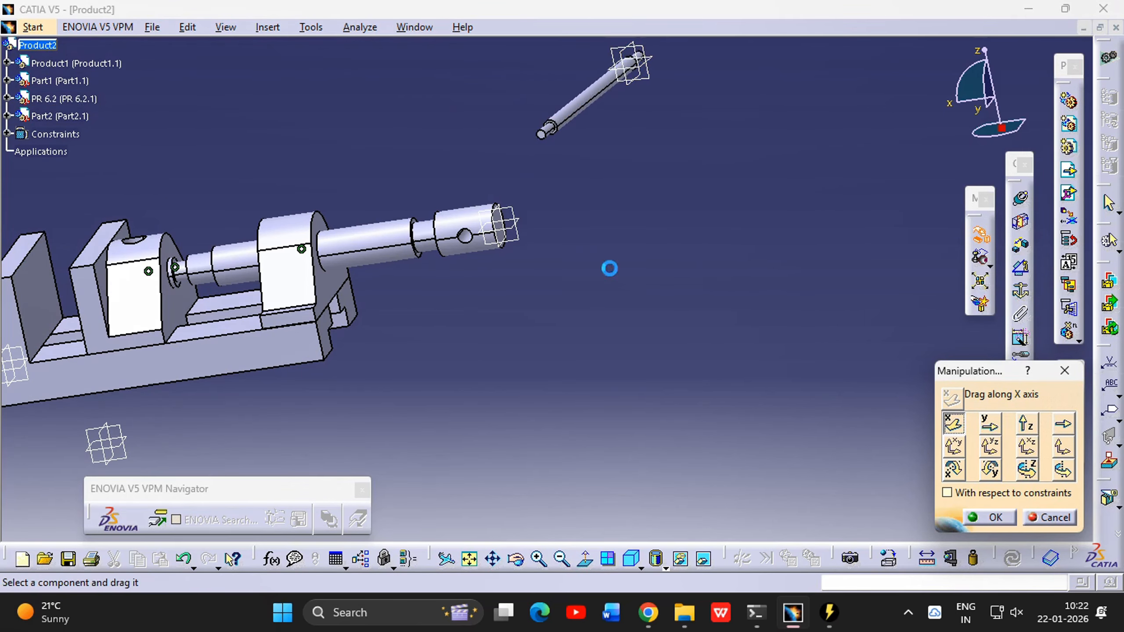
click(527, 561)
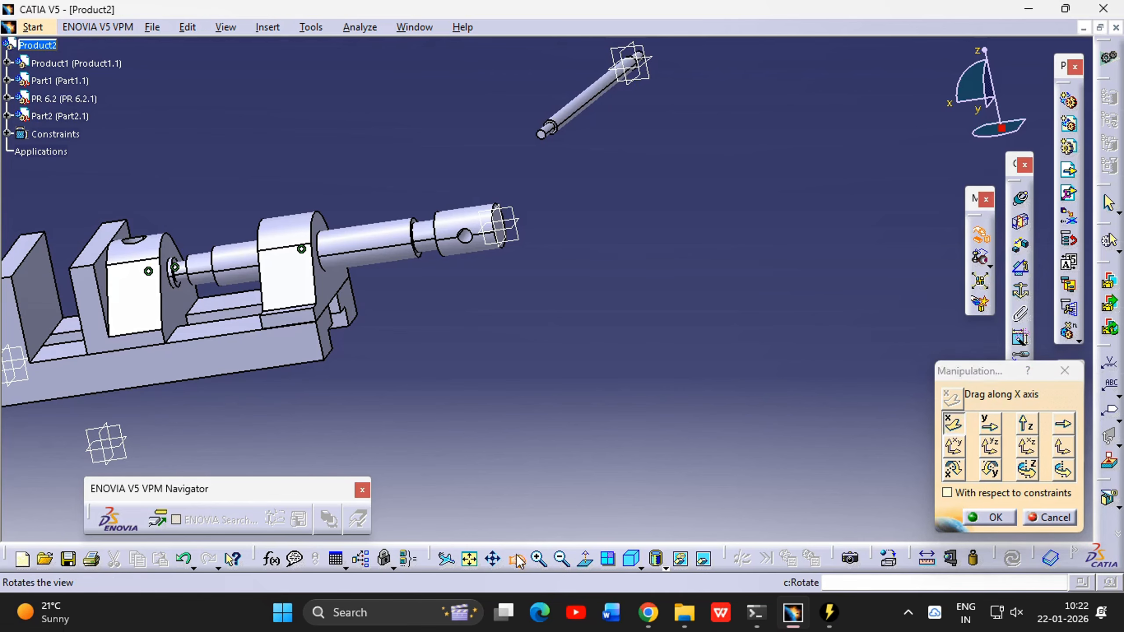
drag(521, 382, 451, 371)
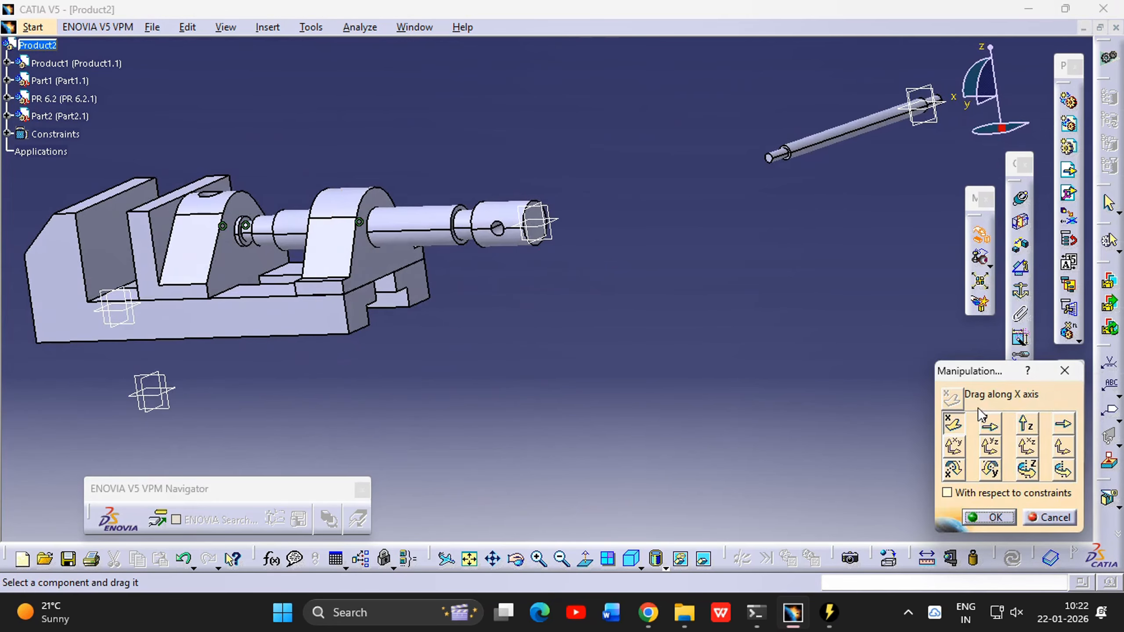
drag(821, 126, 630, 240)
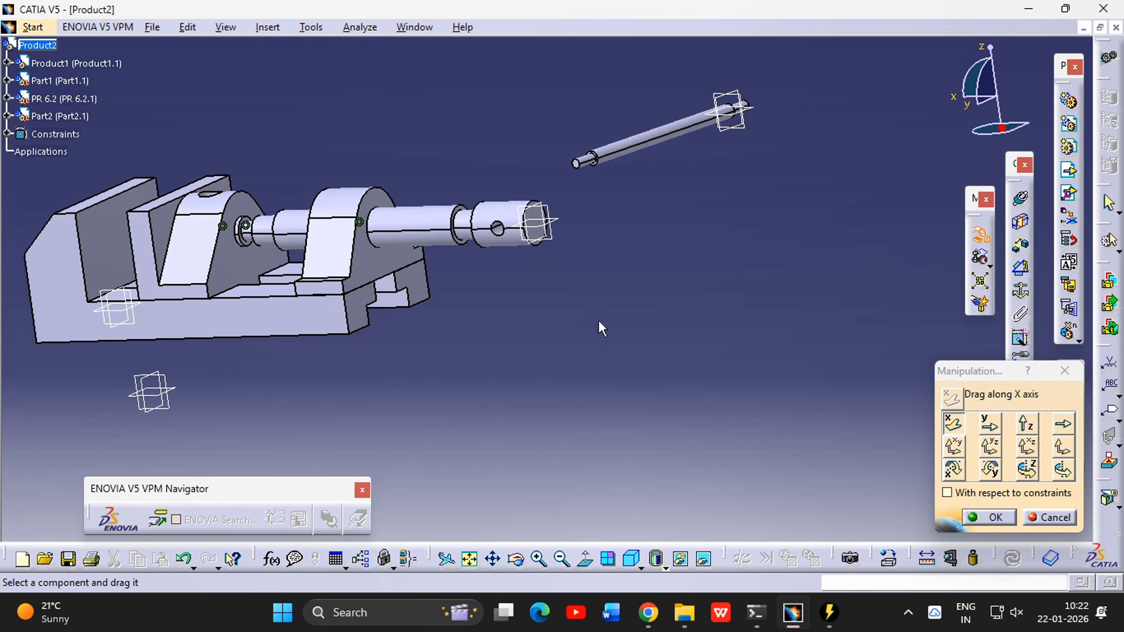
- Move the handle bar back along X towards the screw head and raise it along Z to about the screw's height
click(526, 561)
drag(582, 375, 476, 346)
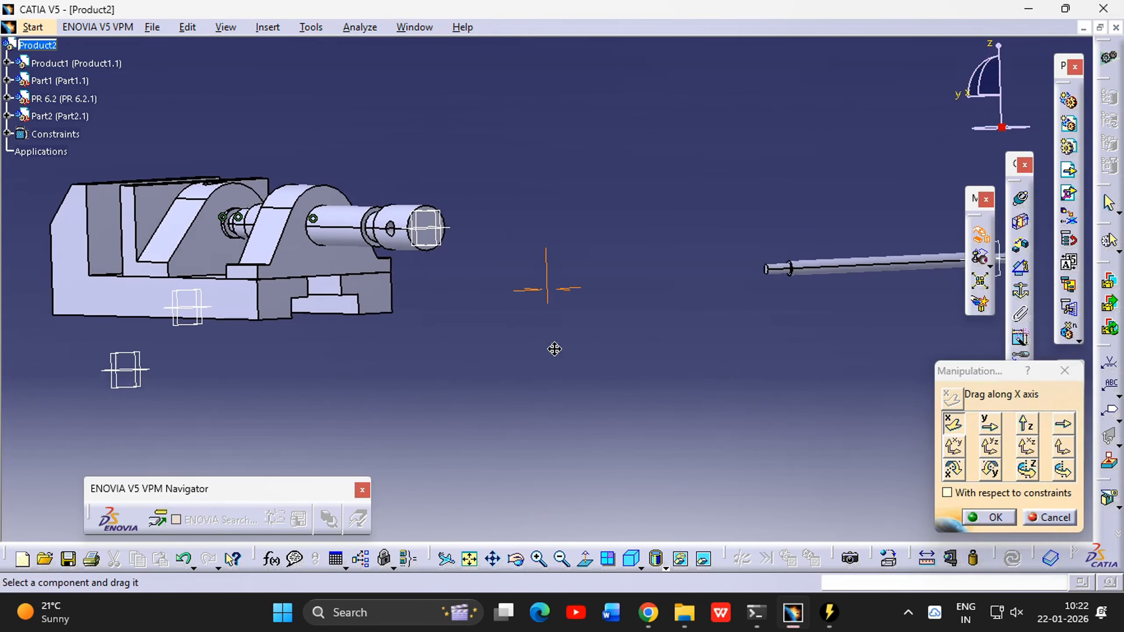
middle_drag(554, 349, 521, 344)
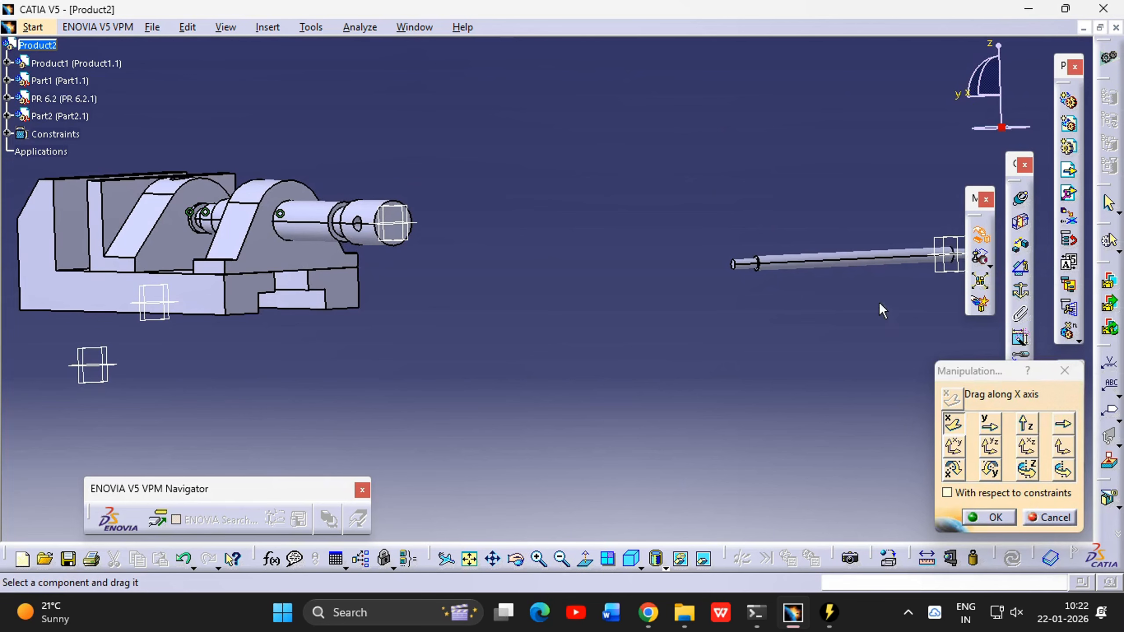
drag(841, 259, 579, 217)
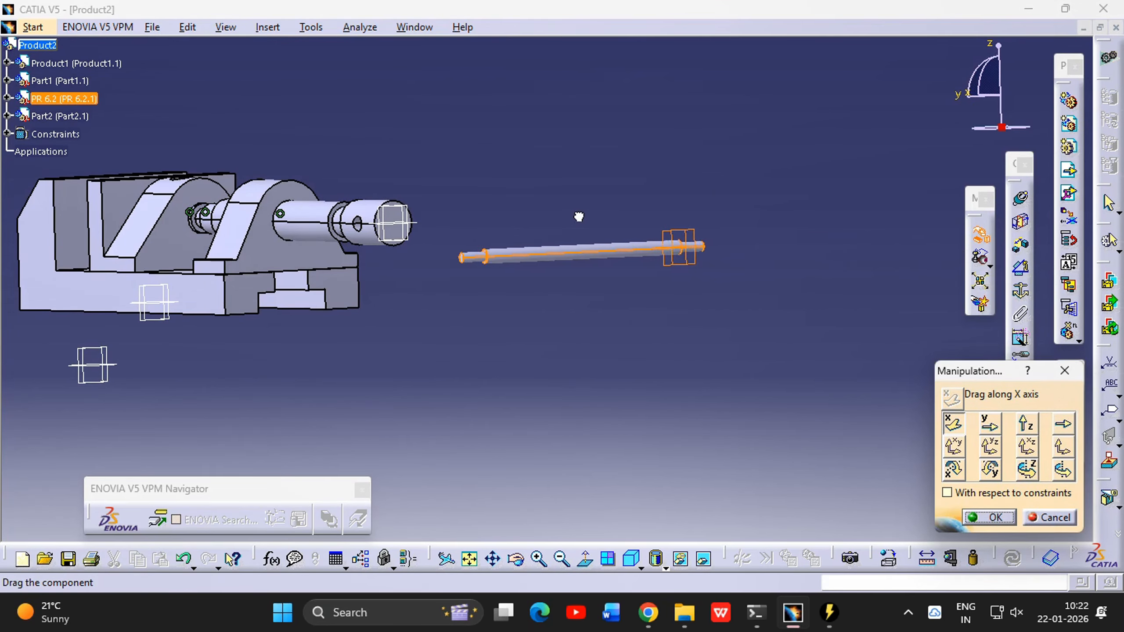
click(1026, 424)
drag(501, 255, 459, 214)
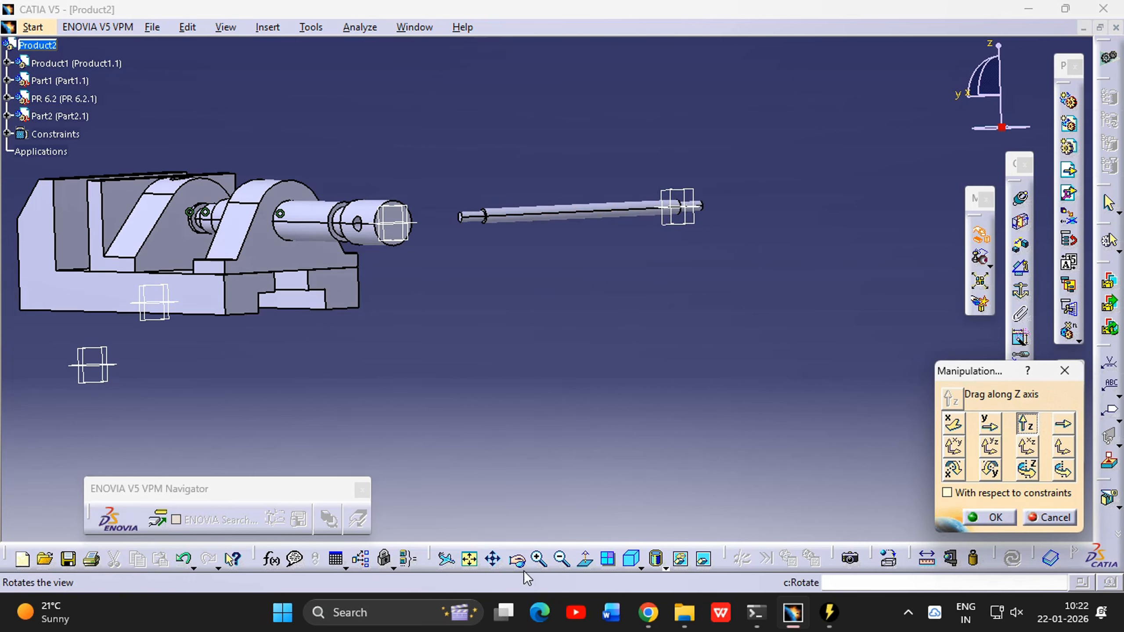
- Move the handle bar along Y until its stepped end is close to the side of the screw head
click(517, 559)
drag(514, 369, 436, 357)
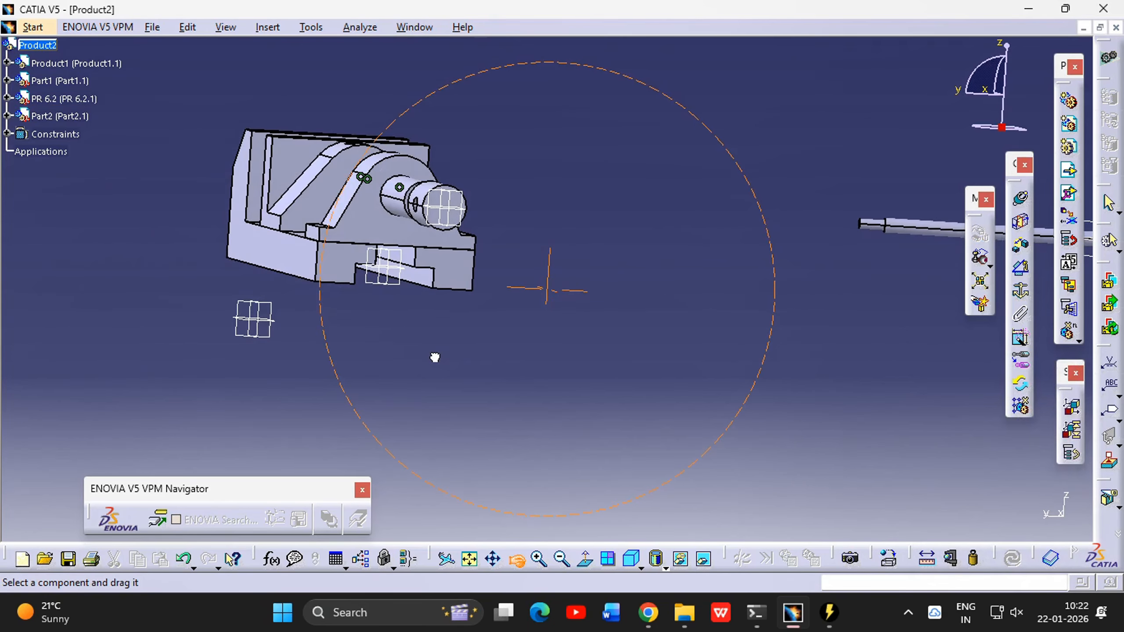
middle_drag(597, 358, 499, 358)
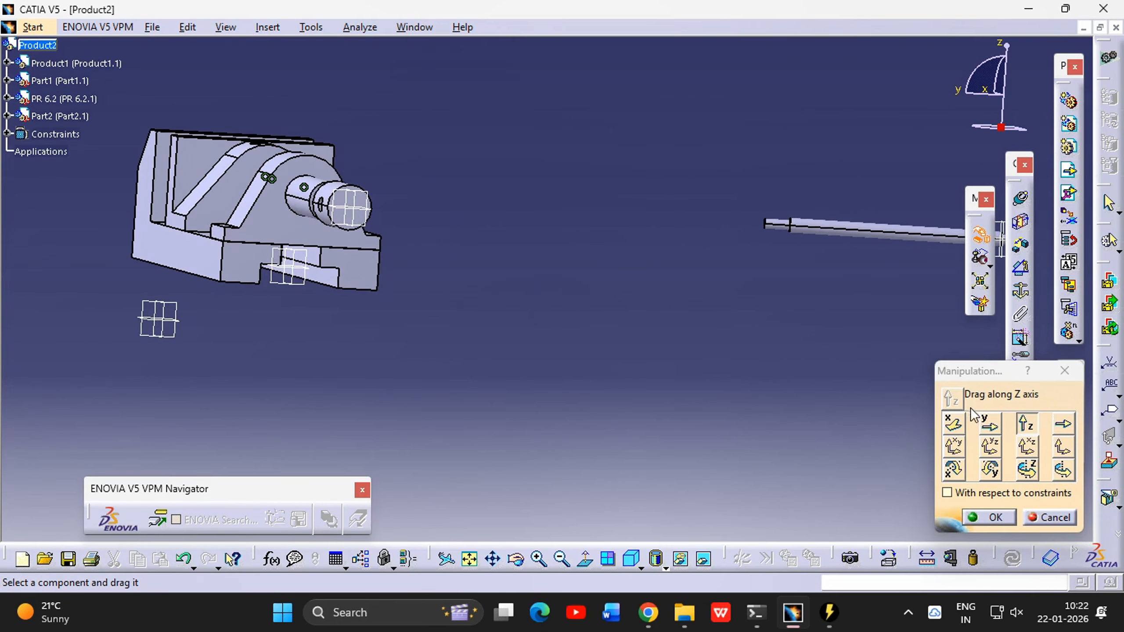
click(997, 426)
drag(883, 239, 511, 231)
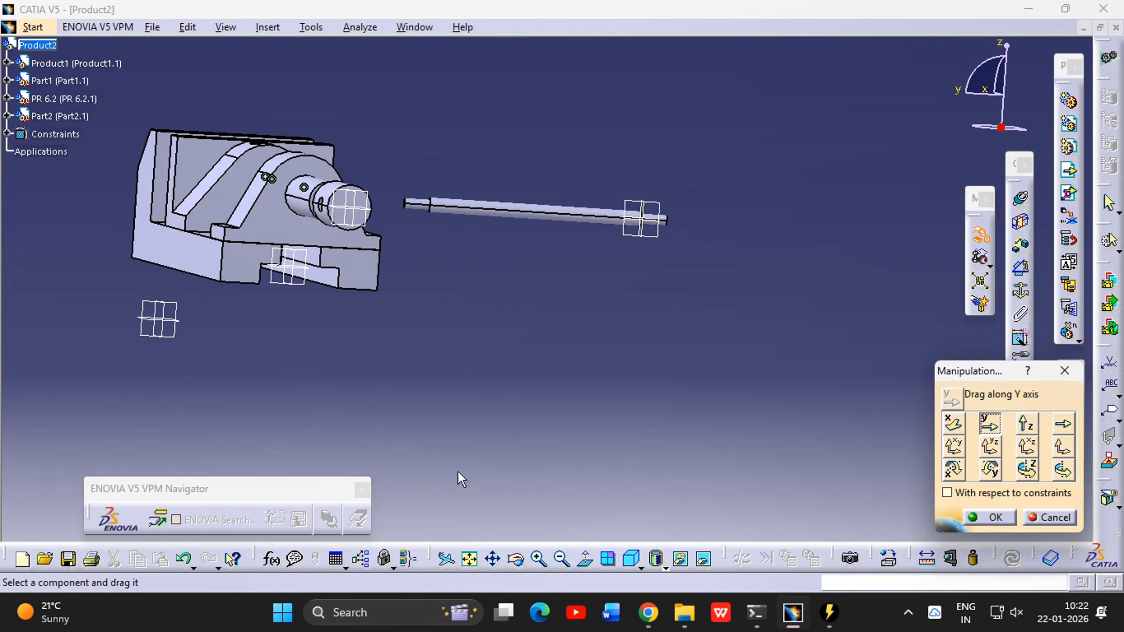
- Reposition the handle bar along X, Z and Y to bring its tip closer to the vise's screw
click(516, 560)
drag(492, 406, 398, 381)
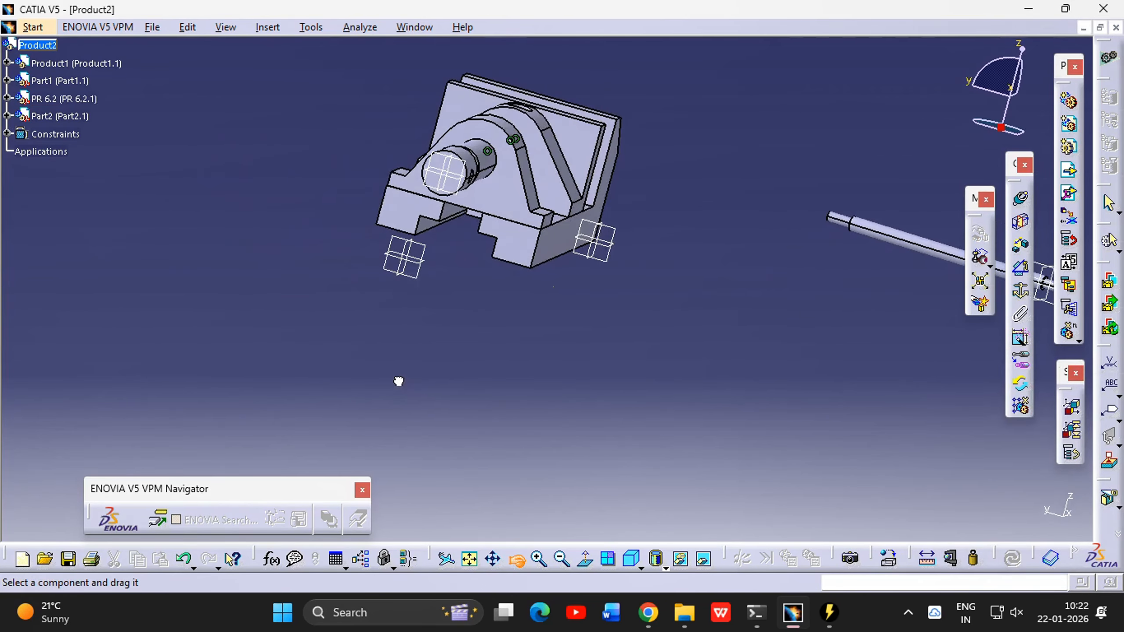
click(954, 424)
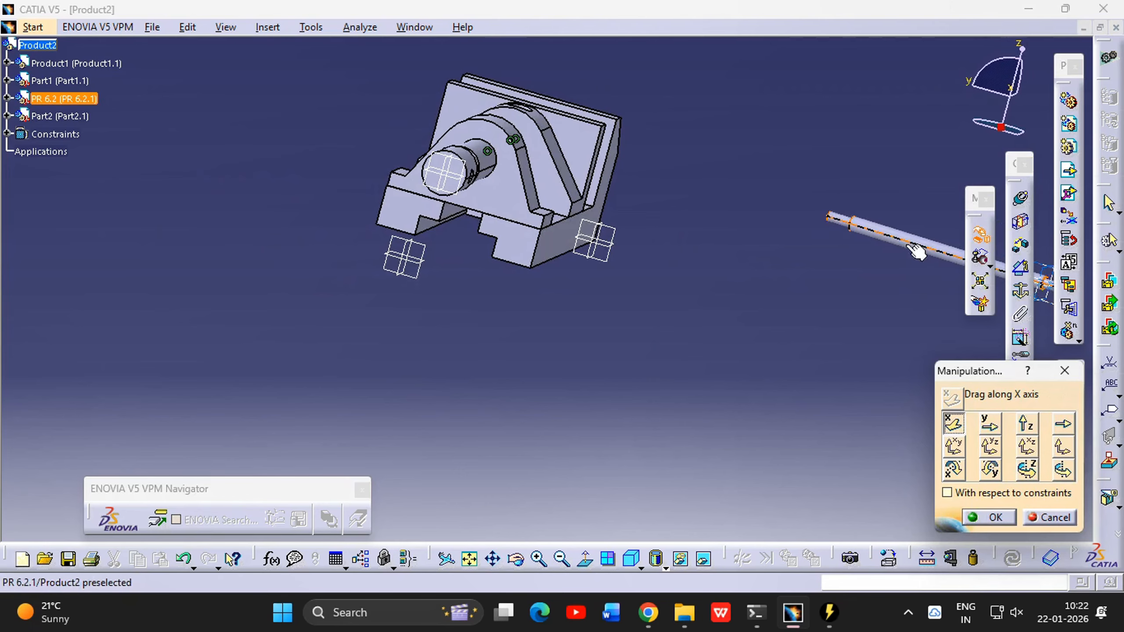
drag(916, 247, 661, 239)
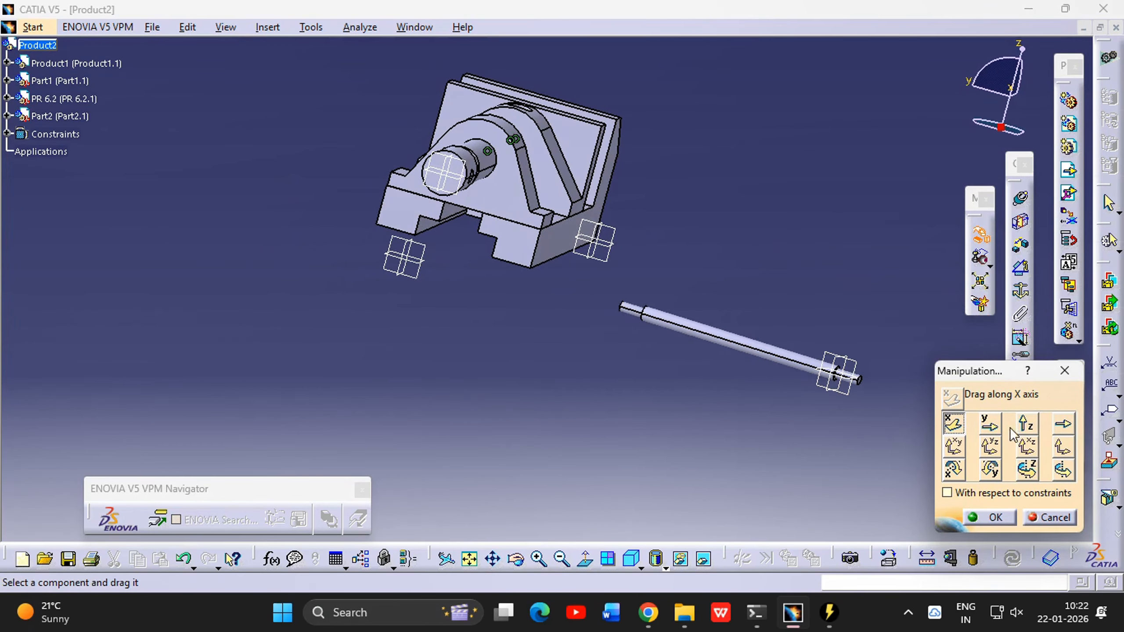
drag(766, 352, 730, 246)
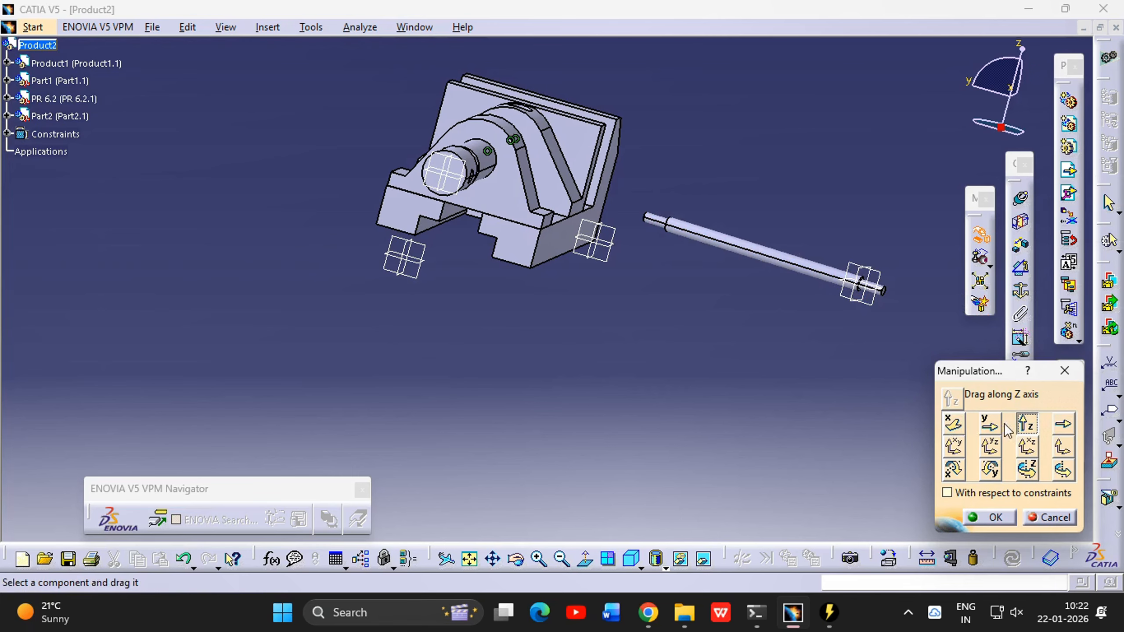
click(990, 425)
drag(752, 252, 632, 256)
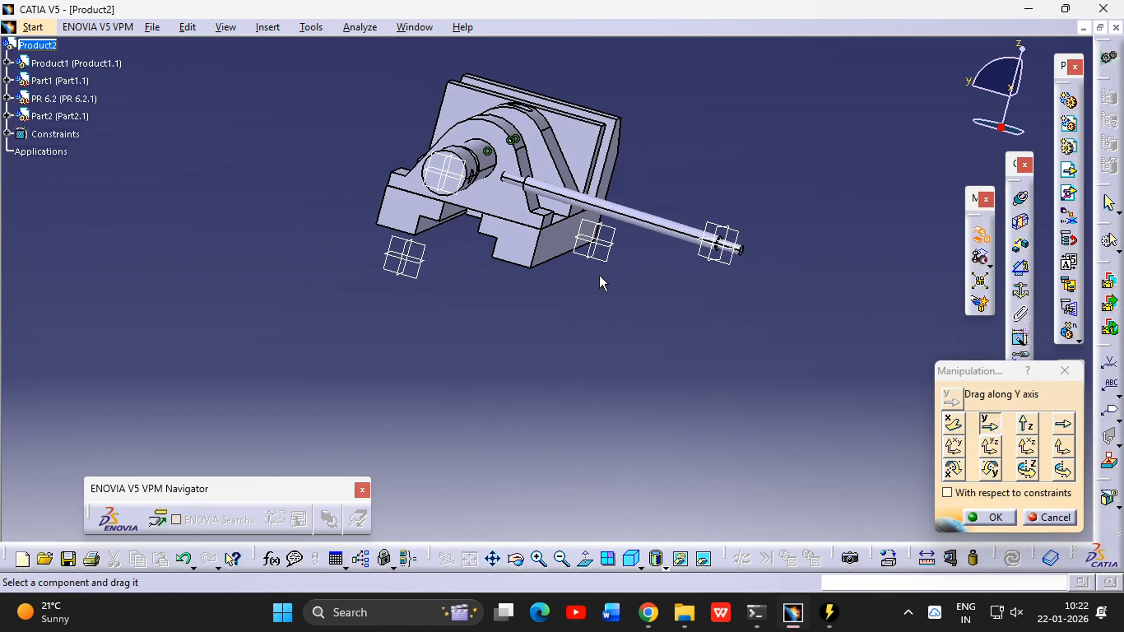
- Fine-position the handle bar along Y, X and Z so its tip sits just beside the cross hole in the screw head
click(518, 560)
drag(516, 394, 466, 341)
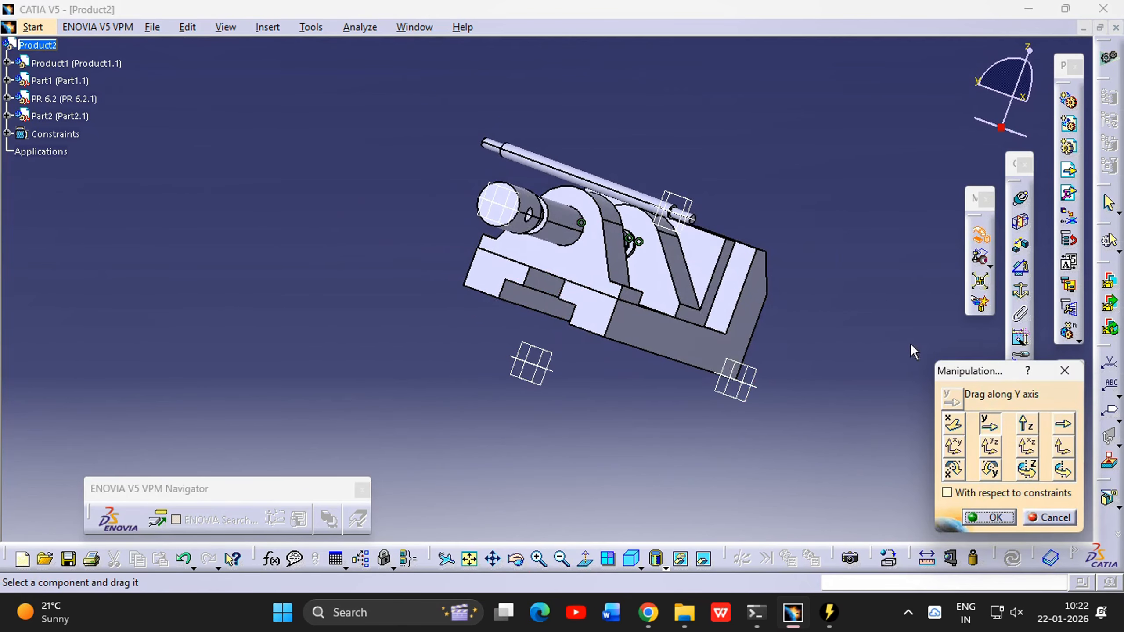
click(989, 426)
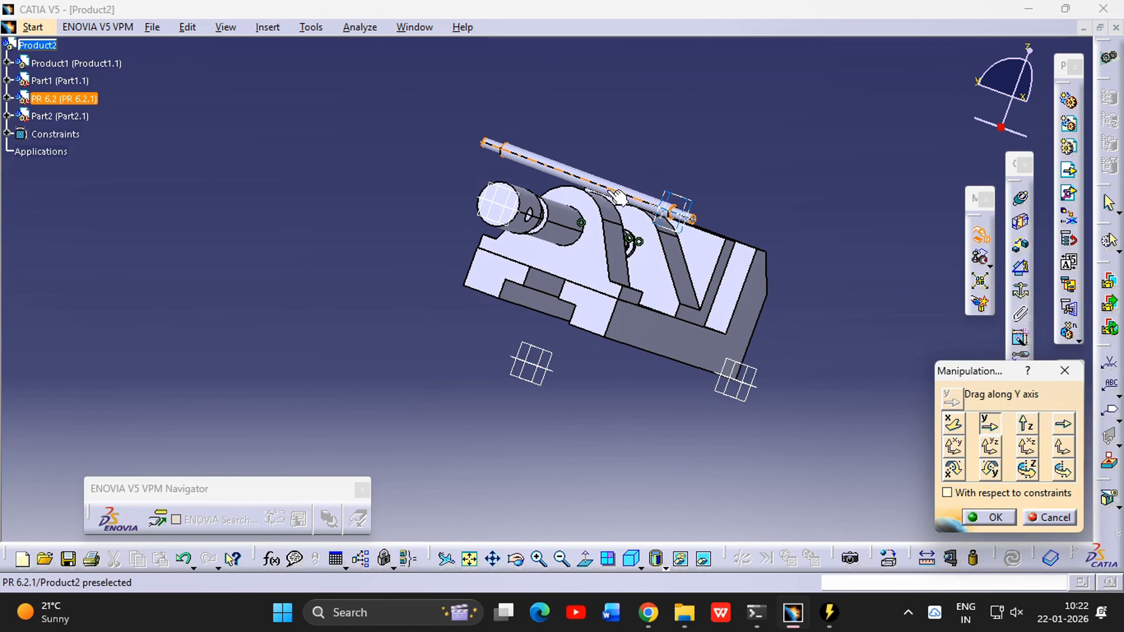
drag(604, 189, 623, 217)
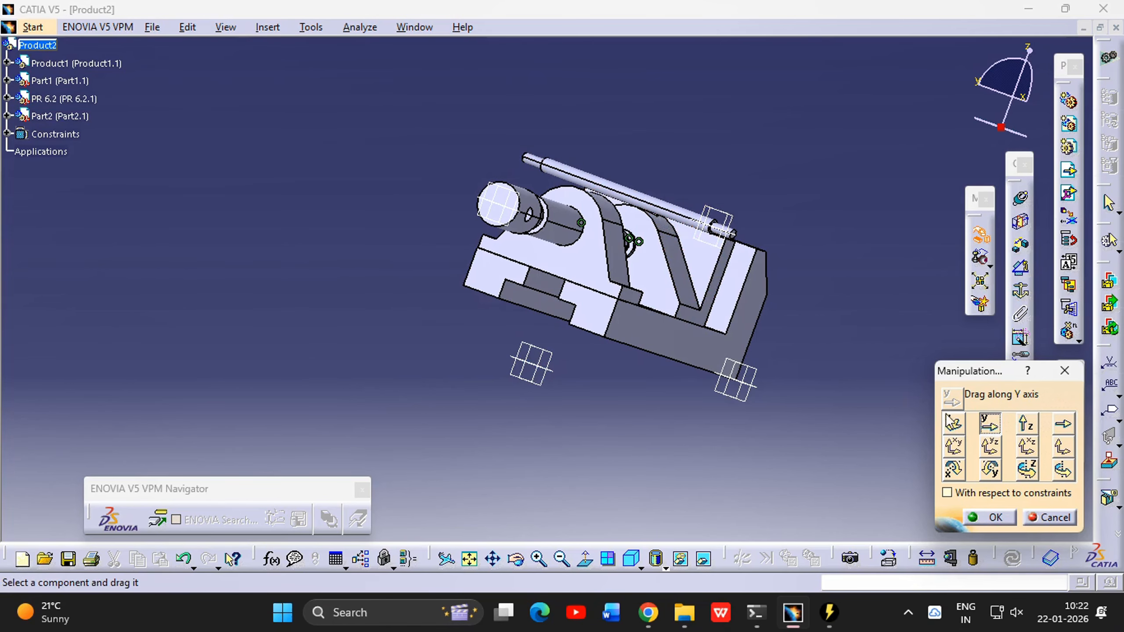
click(953, 424)
drag(570, 175, 586, 238)
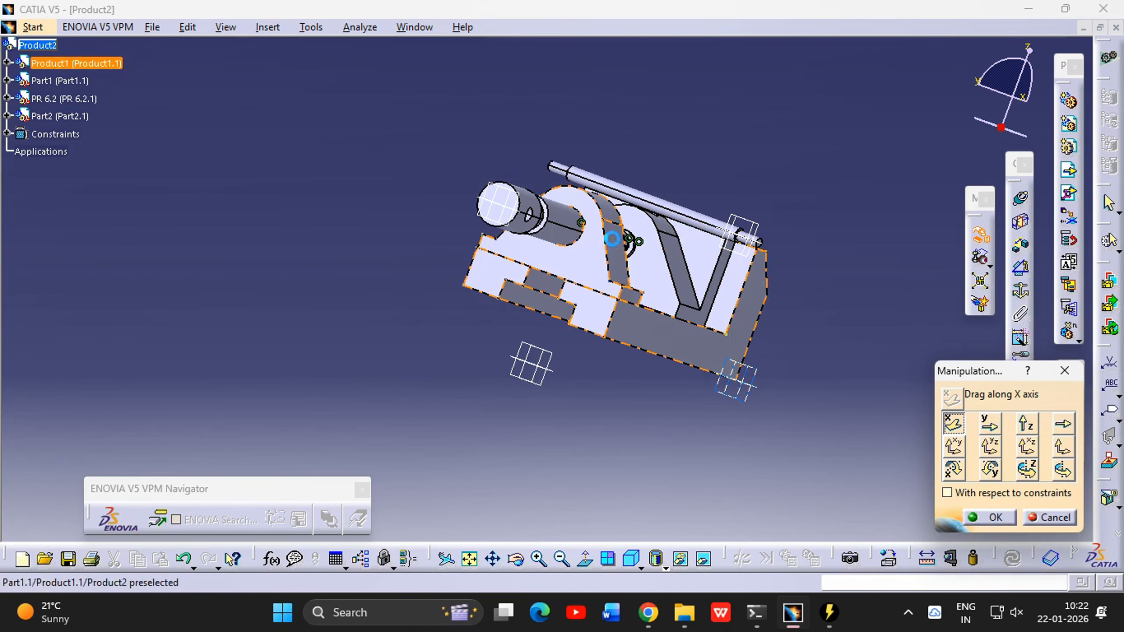
click(1014, 424)
drag(628, 195, 668, 284)
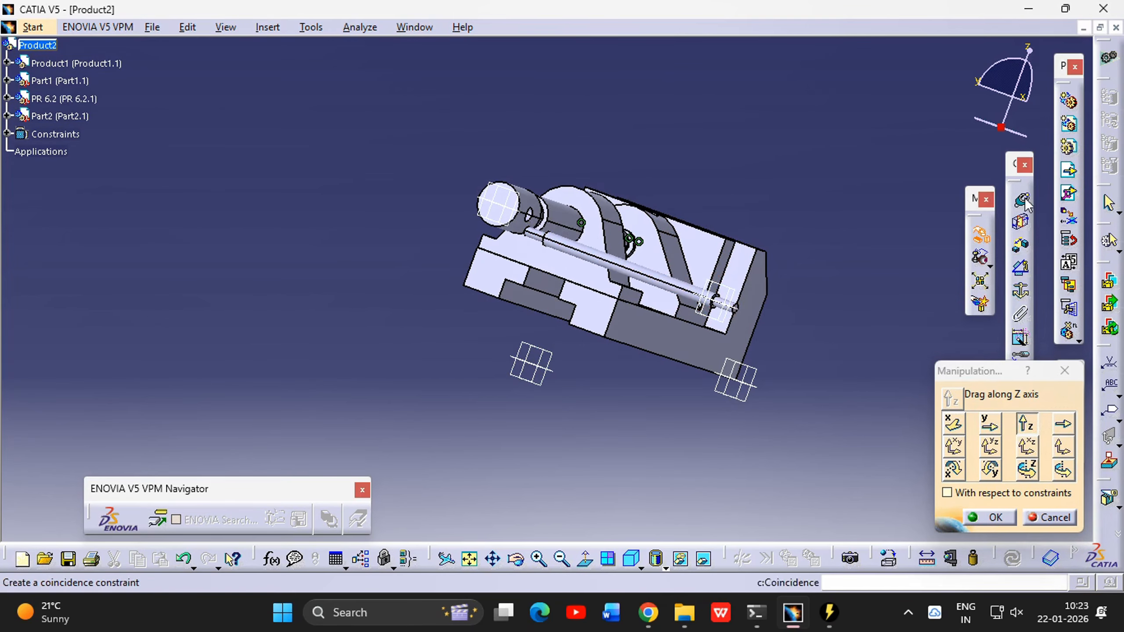
- Try to constrain the handle bar's end axis coincident with the screw's longitudinal axis, update the assembly, and undo the update and constraint
click(539, 560)
click(539, 561)
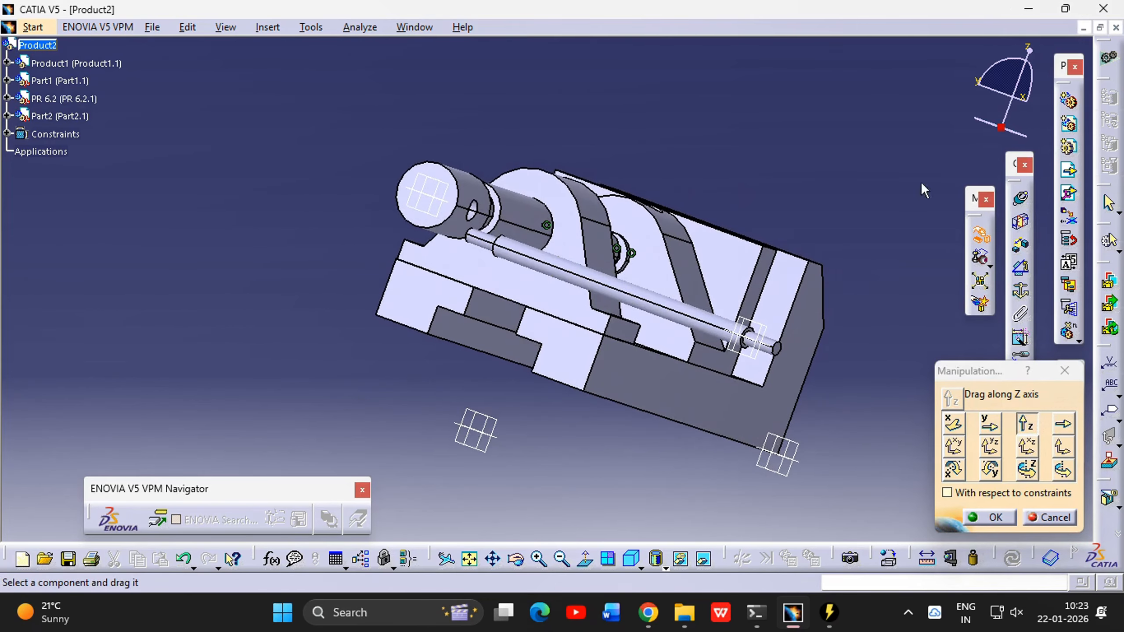
click(1028, 196)
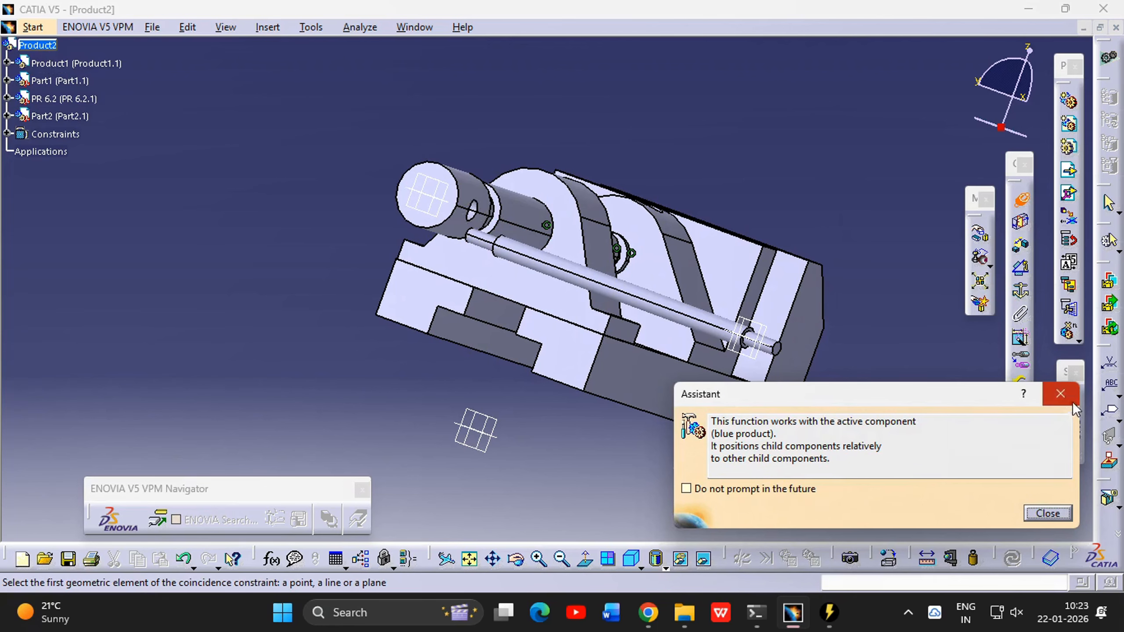
click(1061, 394)
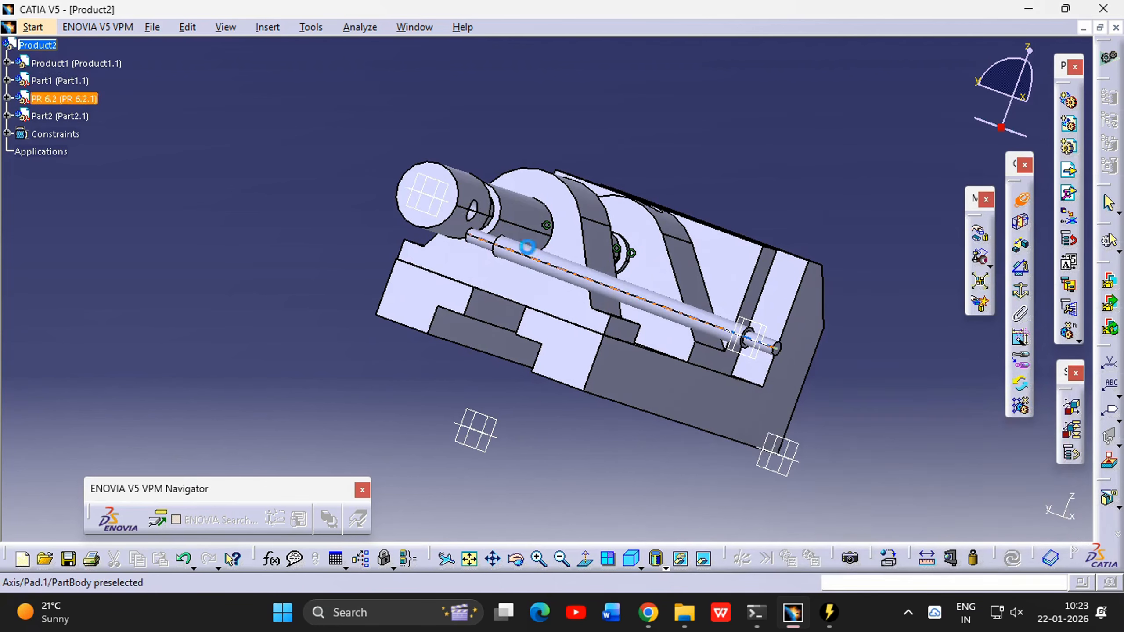
click(474, 204)
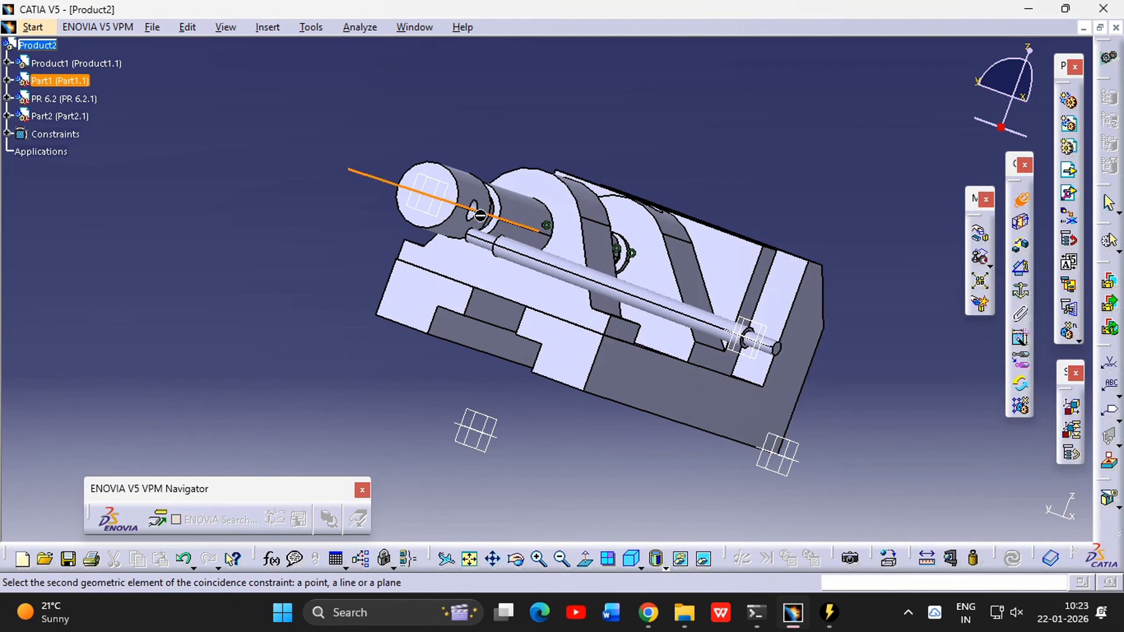
click(500, 248)
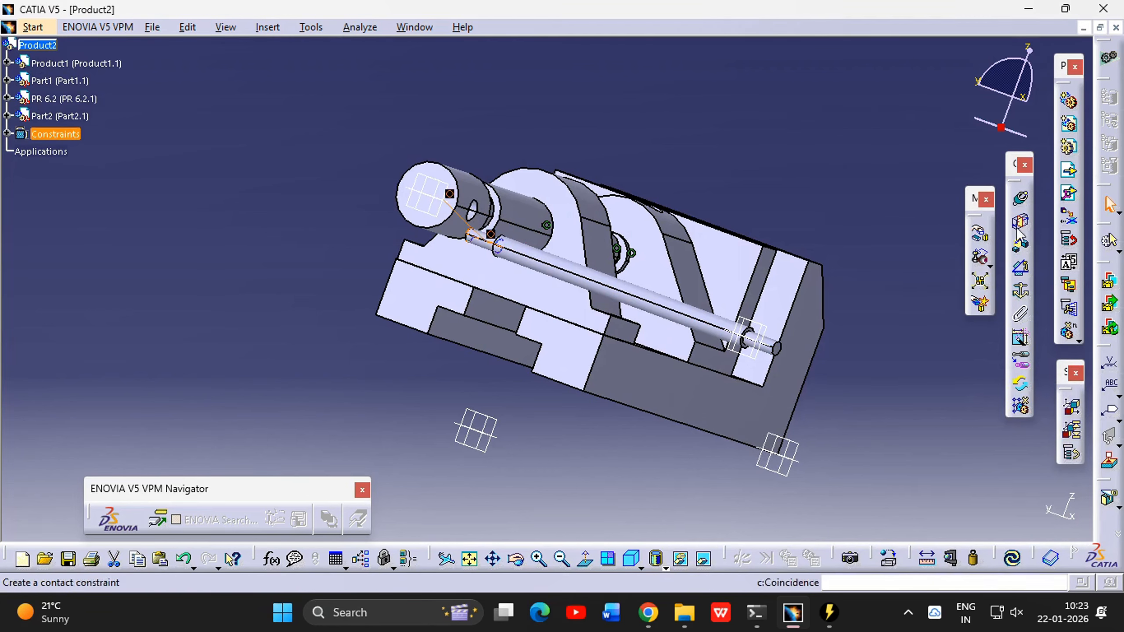
click(1009, 559)
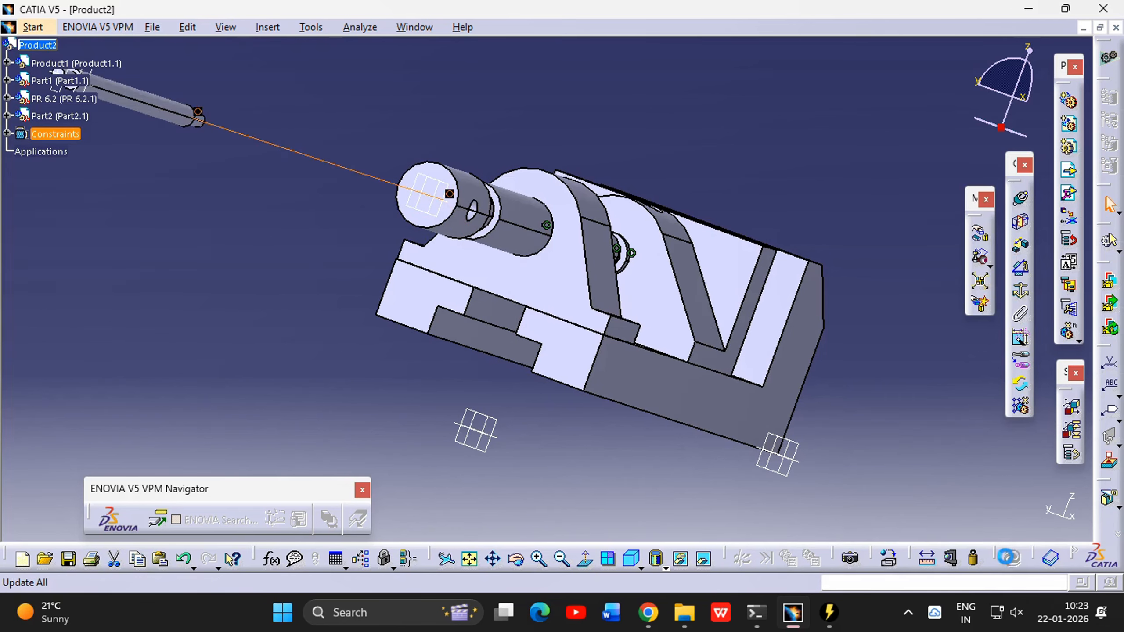
middle_drag(278, 263, 252, 294)
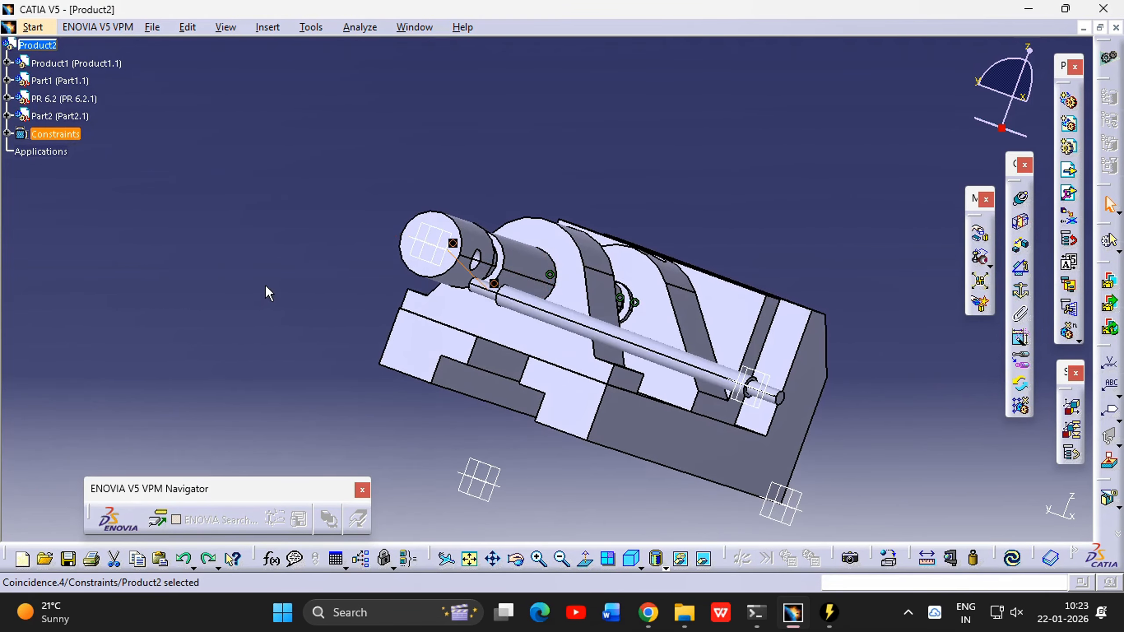
click(271, 283)
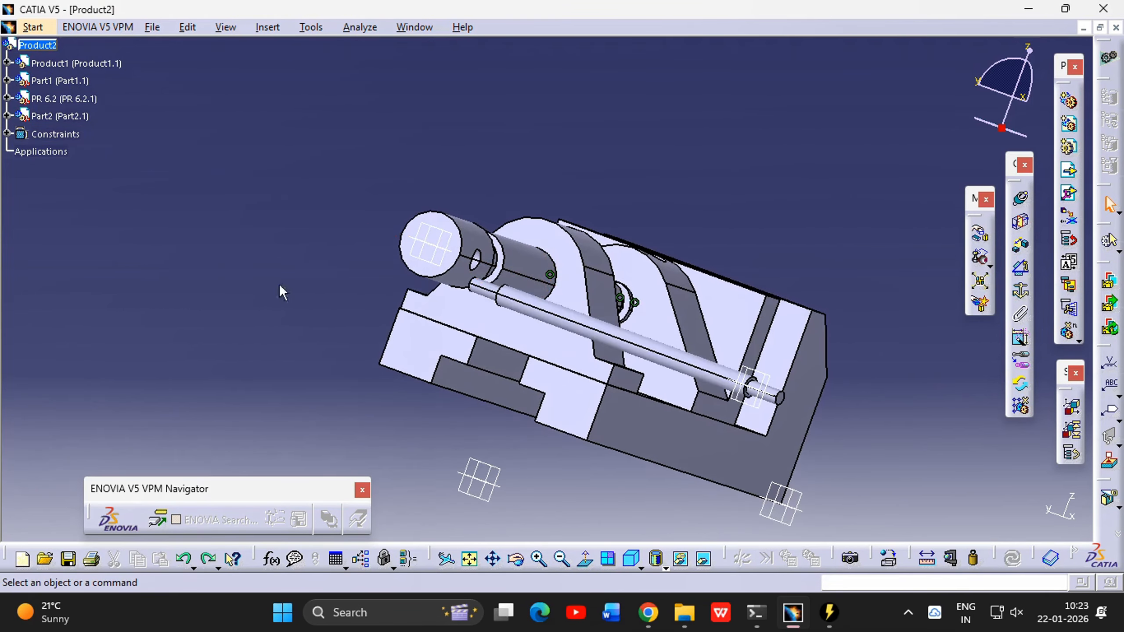
- Try again to make the handle bar's axis coincident with the screw head's axis, update the assembly, and undo both operations
click(1020, 197)
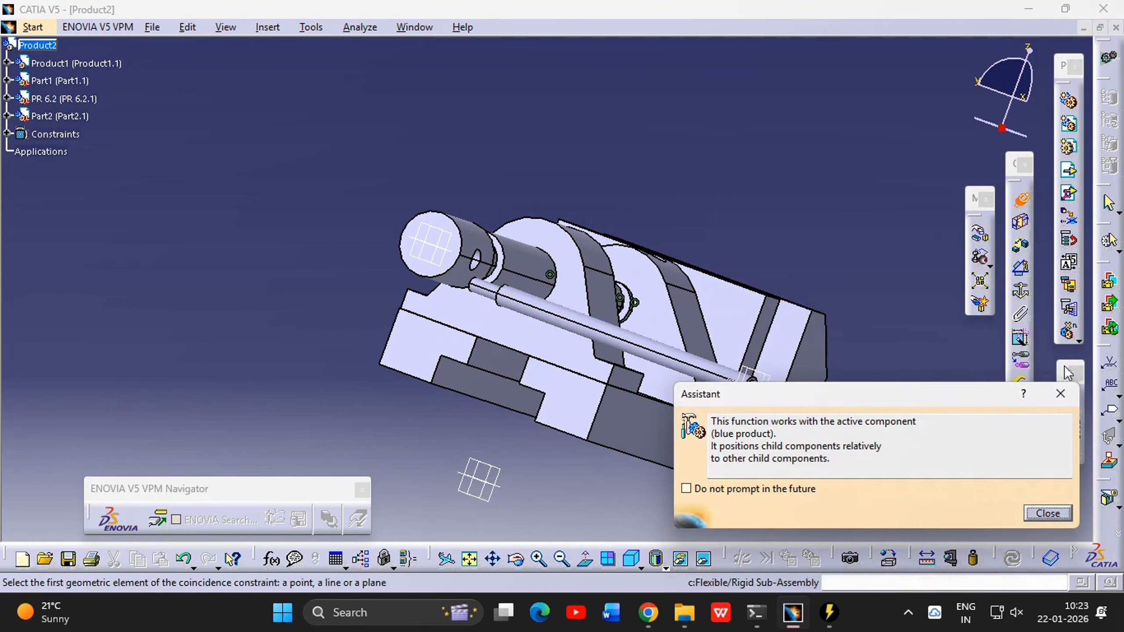
click(1062, 404)
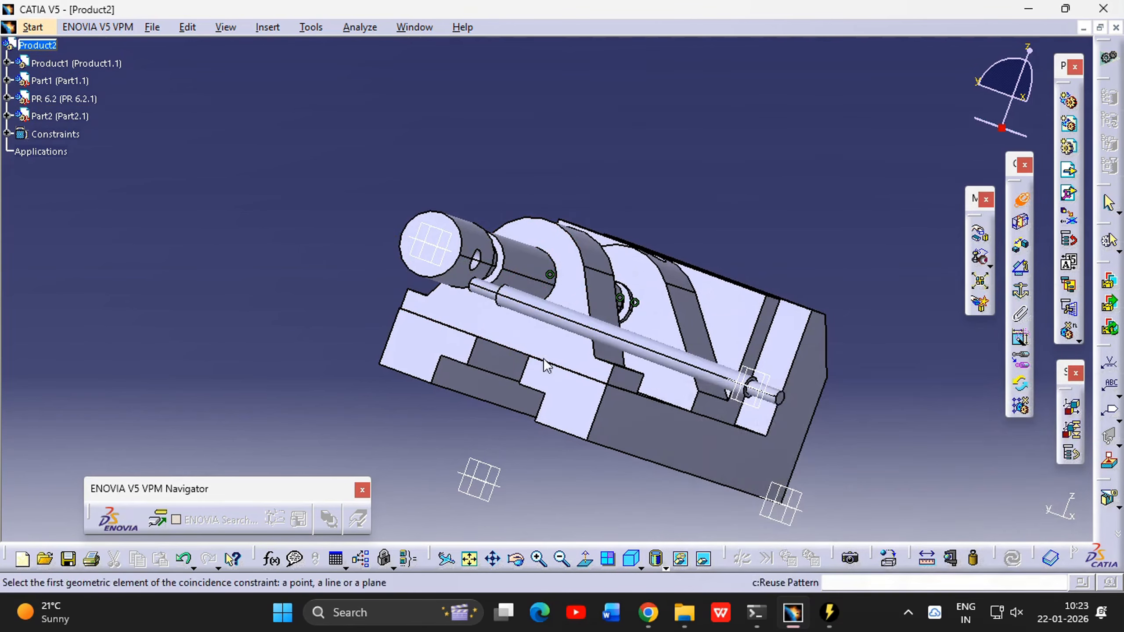
click(490, 294)
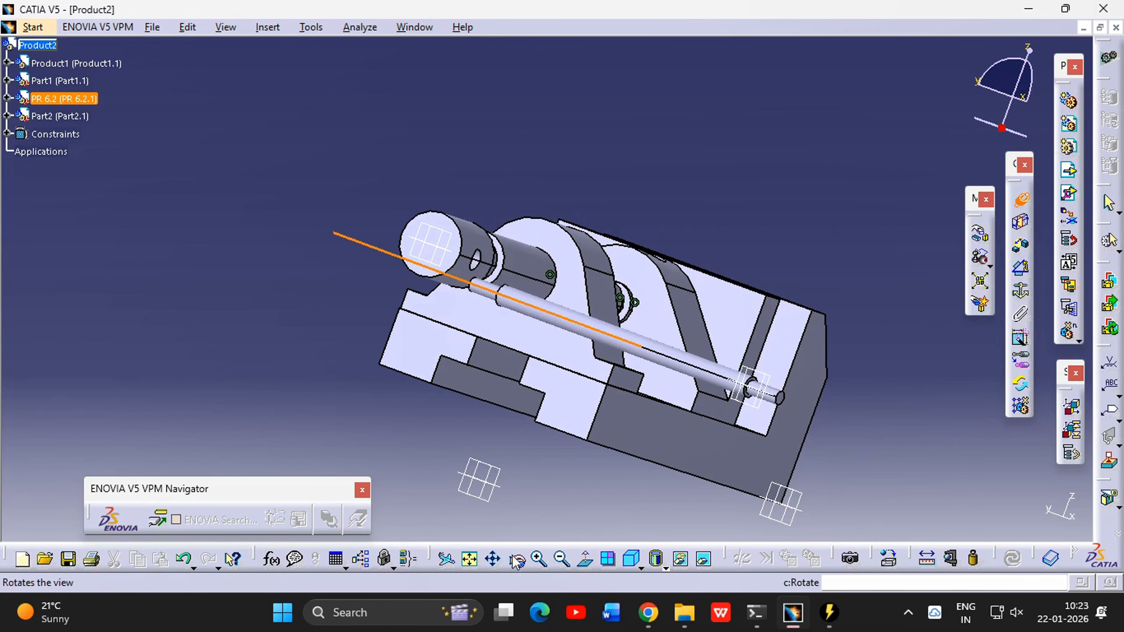
click(492, 559)
drag(481, 429, 533, 442)
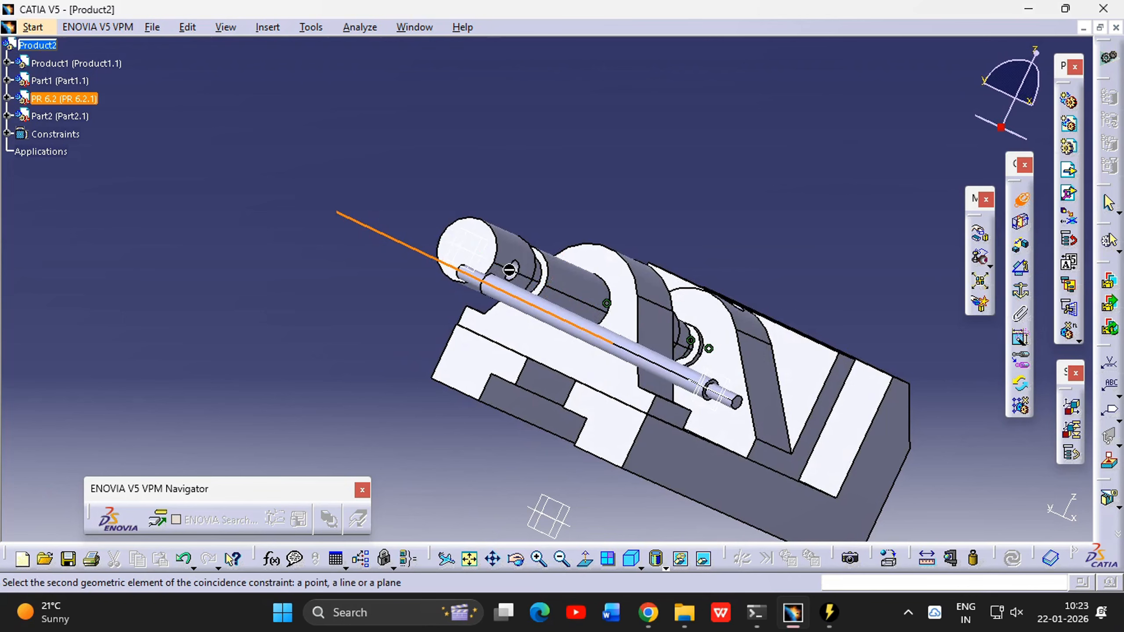
click(510, 269)
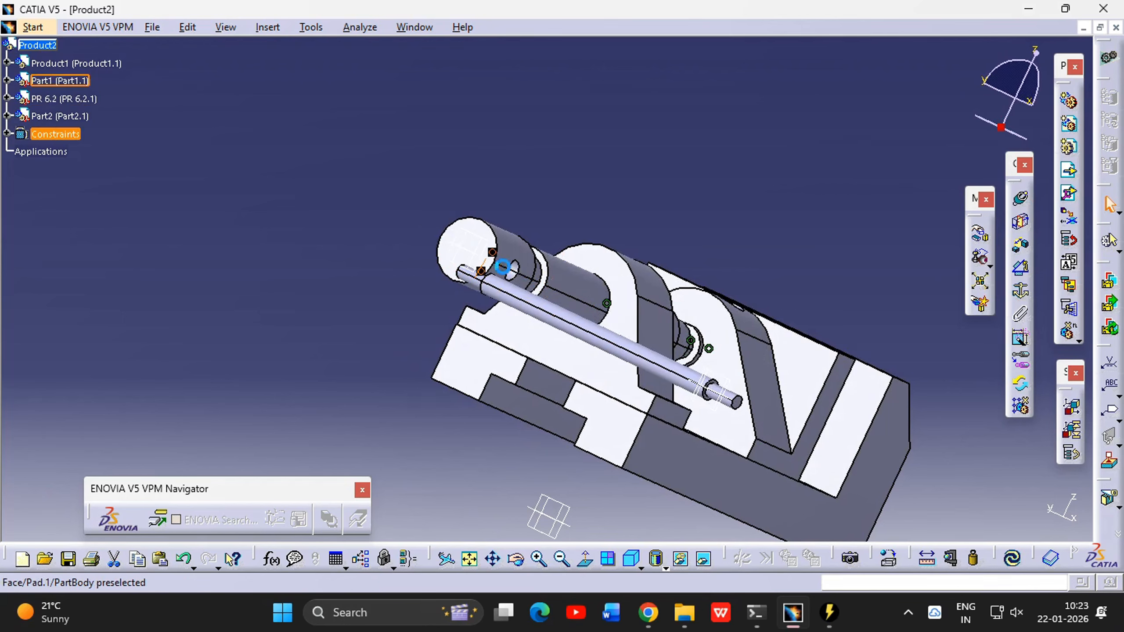
click(1011, 559)
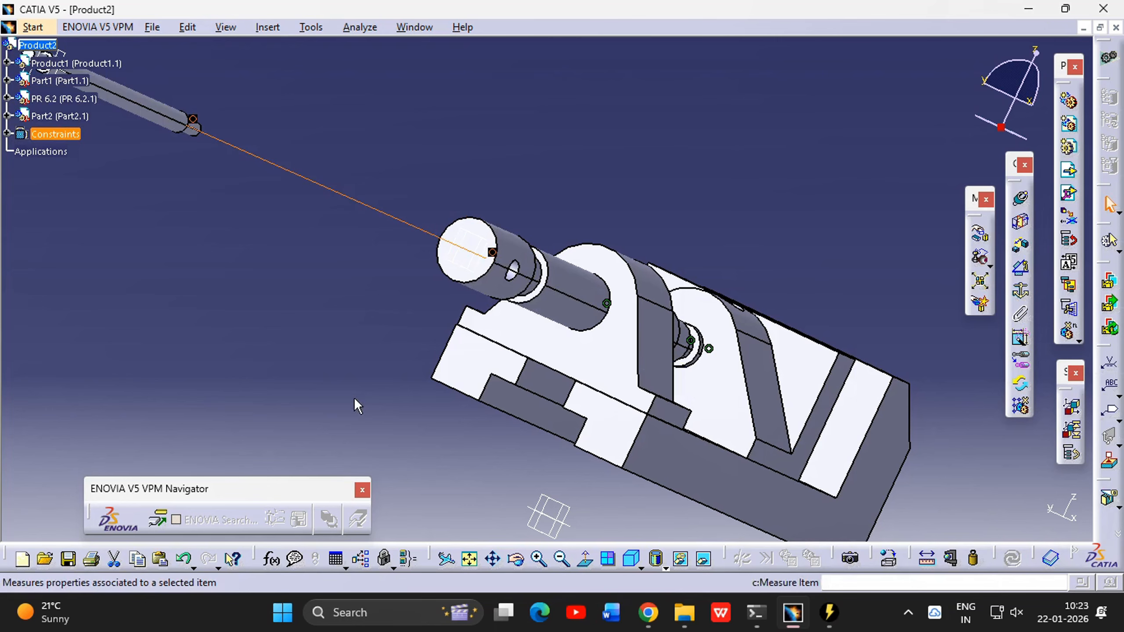
key(ctrl+z)
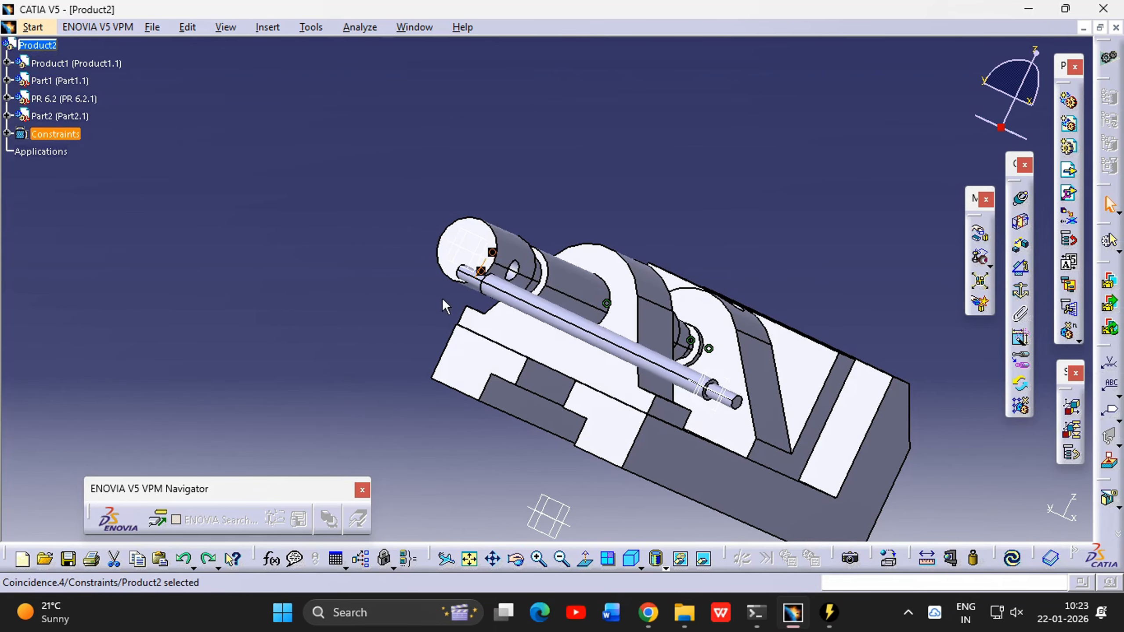
click(439, 300)
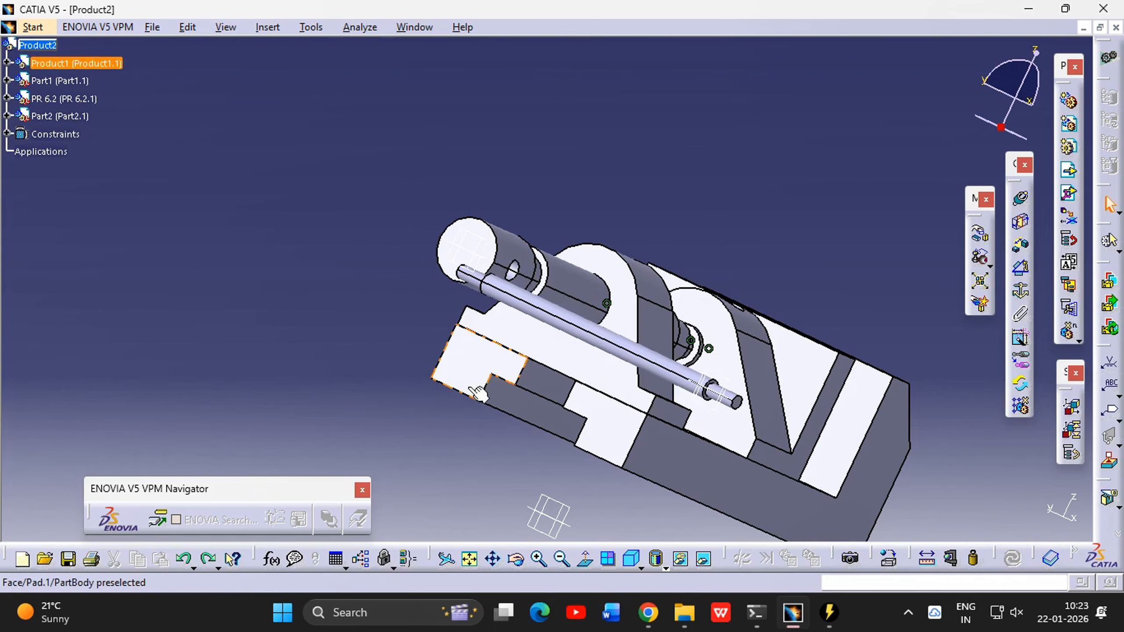
- Move the handle bar along Y until its stepped tip lies just behind the cross hole in the screw head
click(980, 236)
click(990, 424)
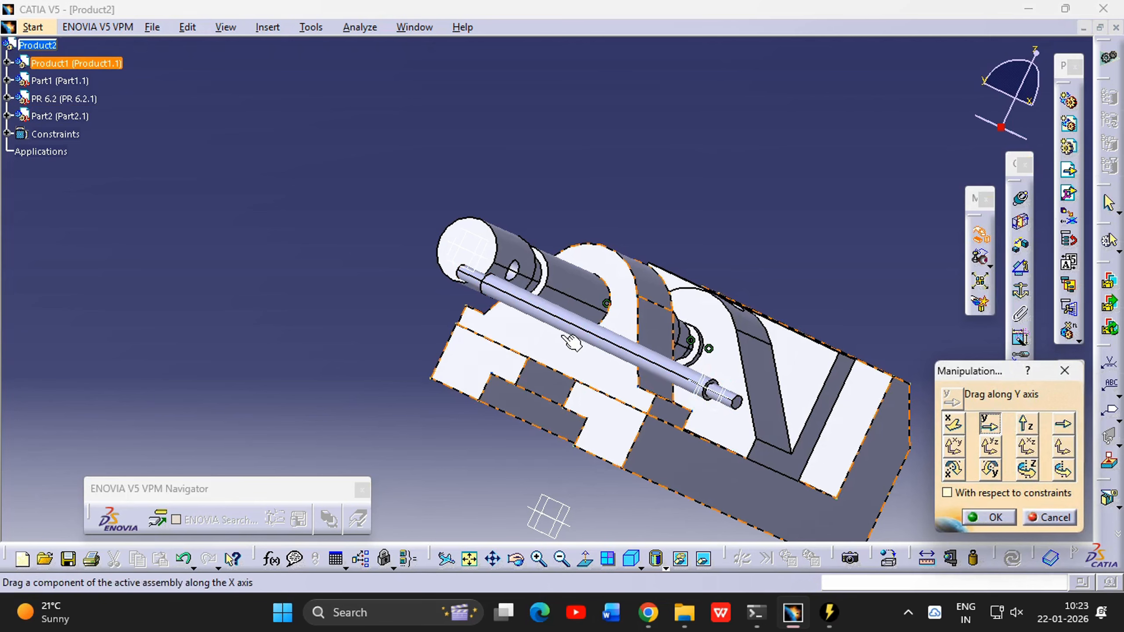
drag(569, 325, 661, 350)
click(1026, 424)
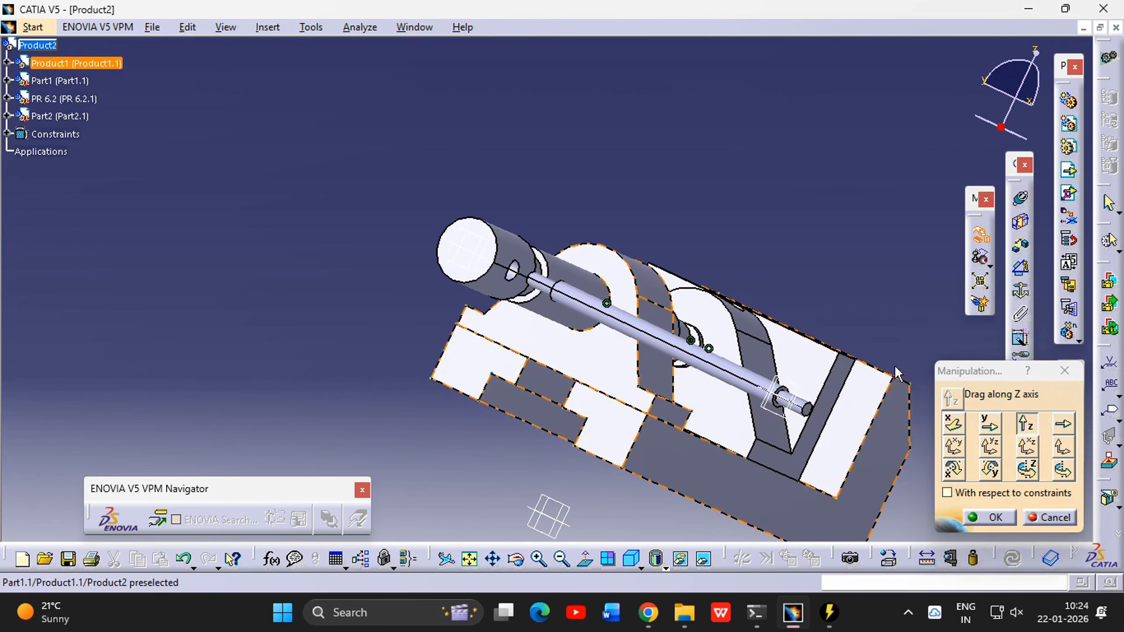
click(1065, 370)
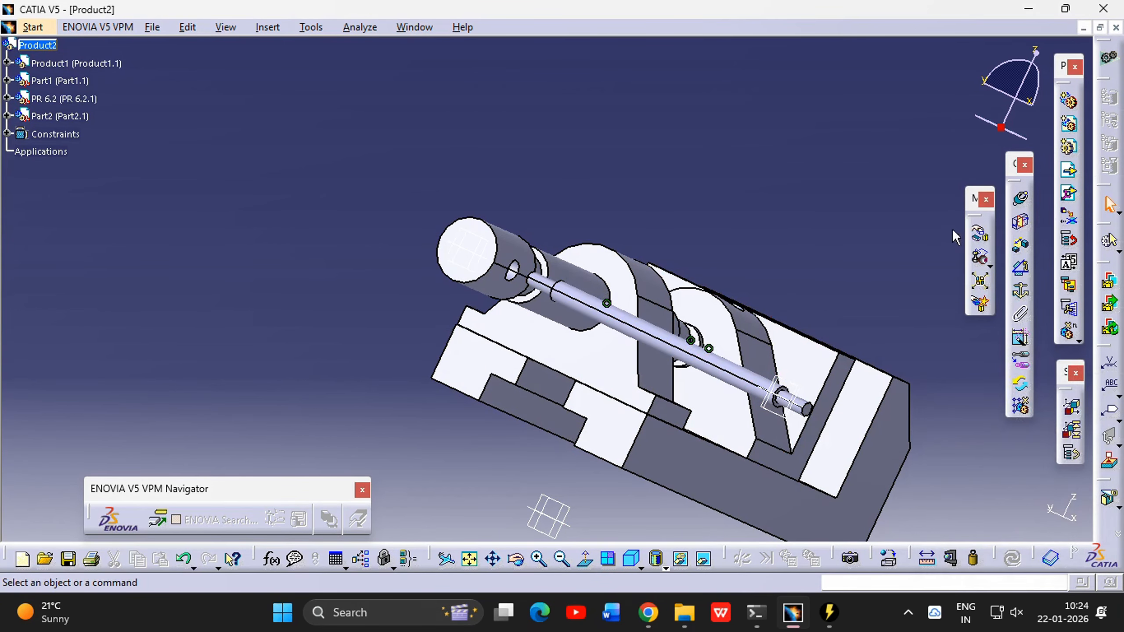
- Try a coincidence constraint from the screw's longitudinal axis to the handle bar's stepped end, update the assembly, and undo both operations
click(1019, 204)
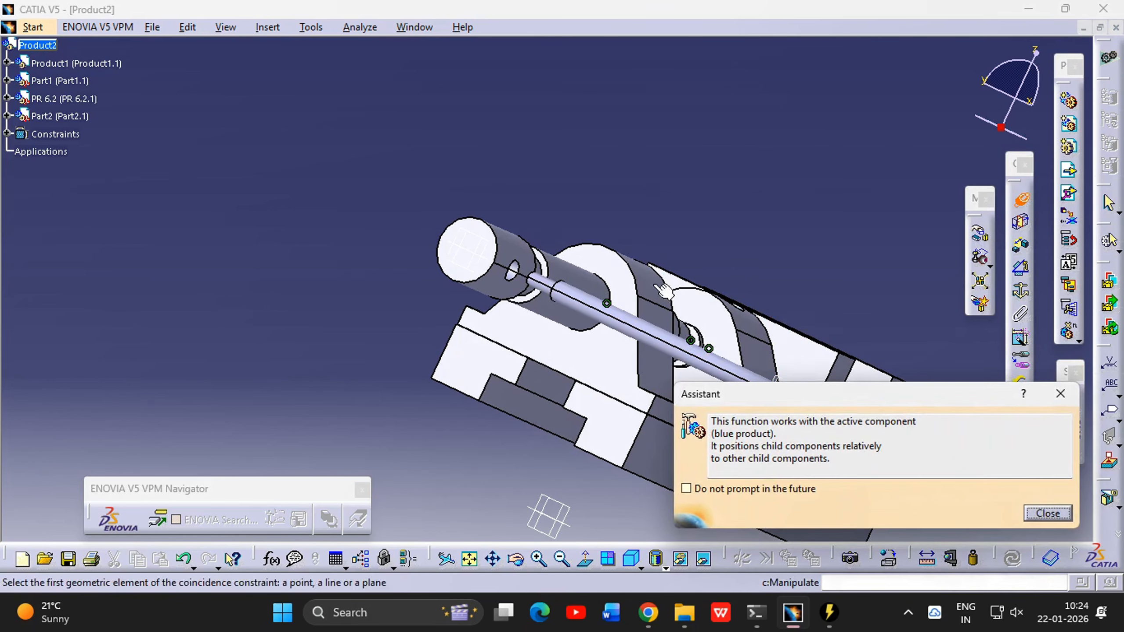
click(1059, 394)
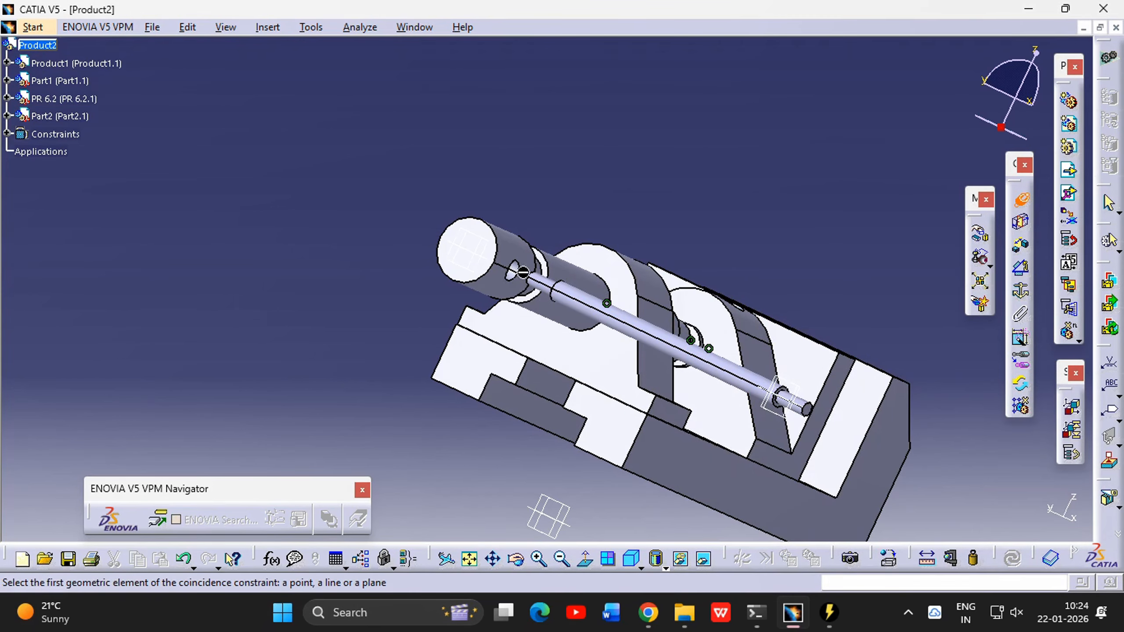
click(511, 284)
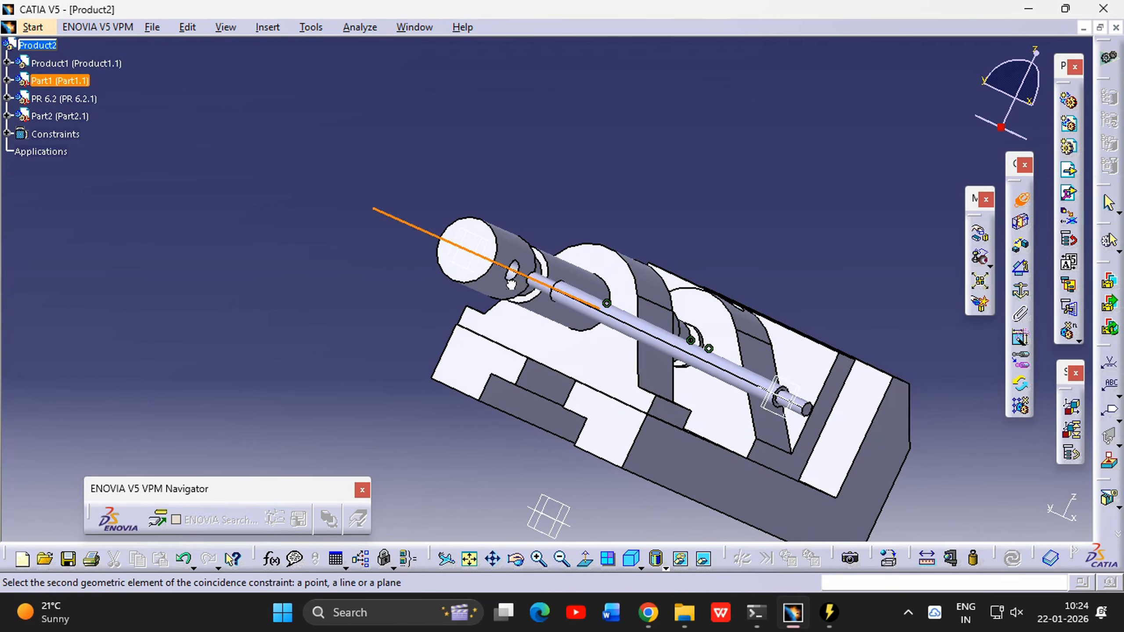
click(549, 289)
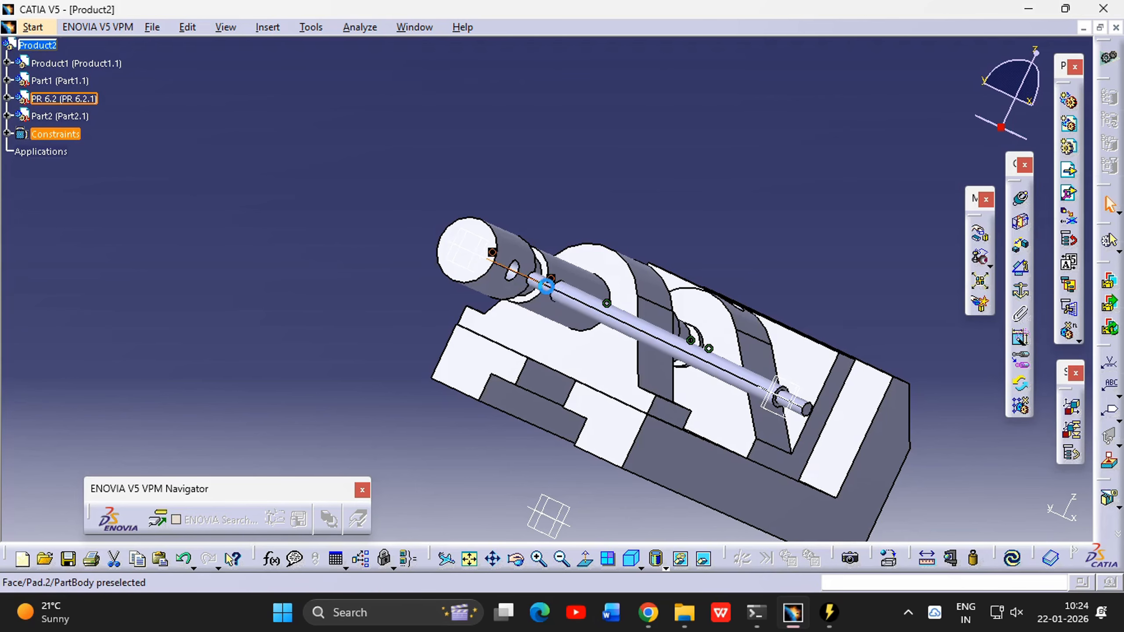
click(1012, 559)
middle_drag(328, 339, 408, 461)
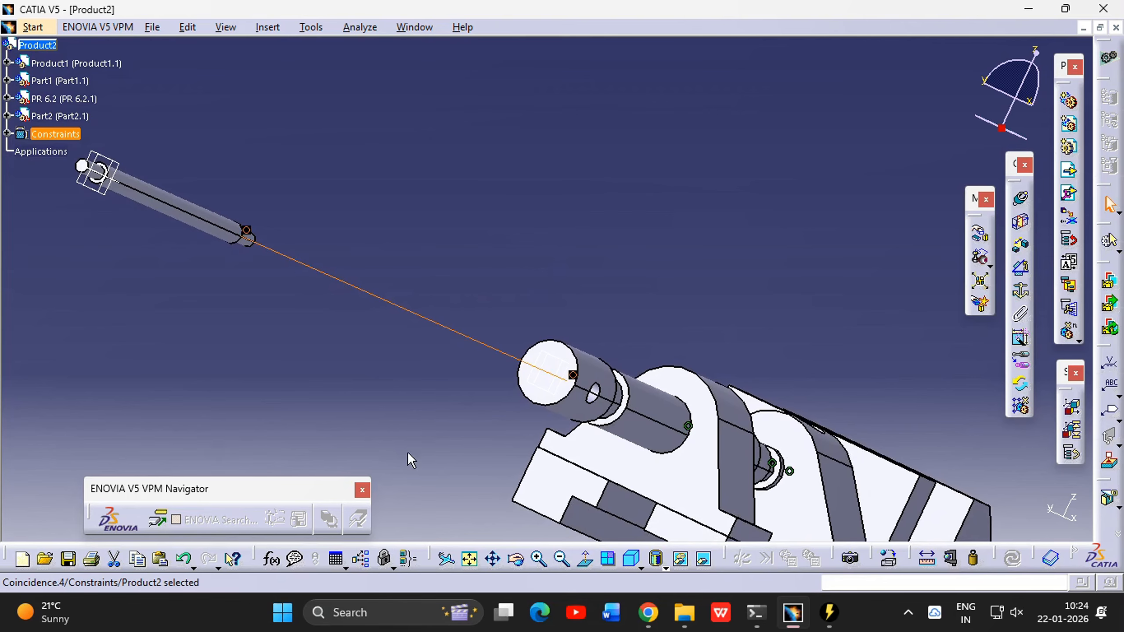
key(ctrl+z)
key(ctrl+z)
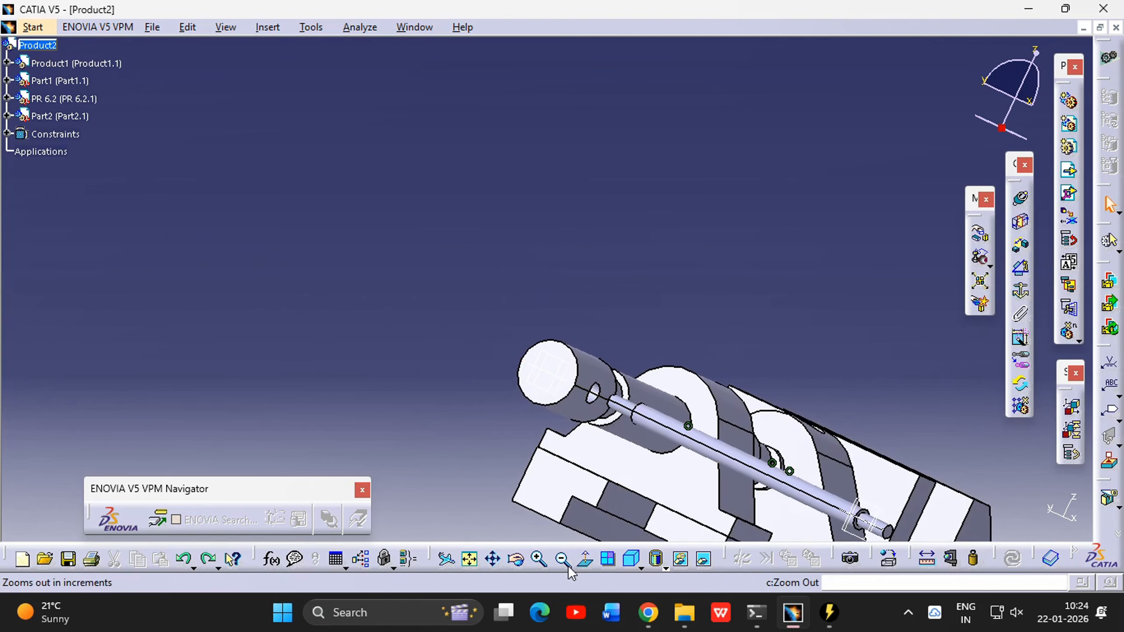
- Move the handle bar along Y until its stepped tip sits just below the screw head, close to the cross hole
click(537, 559)
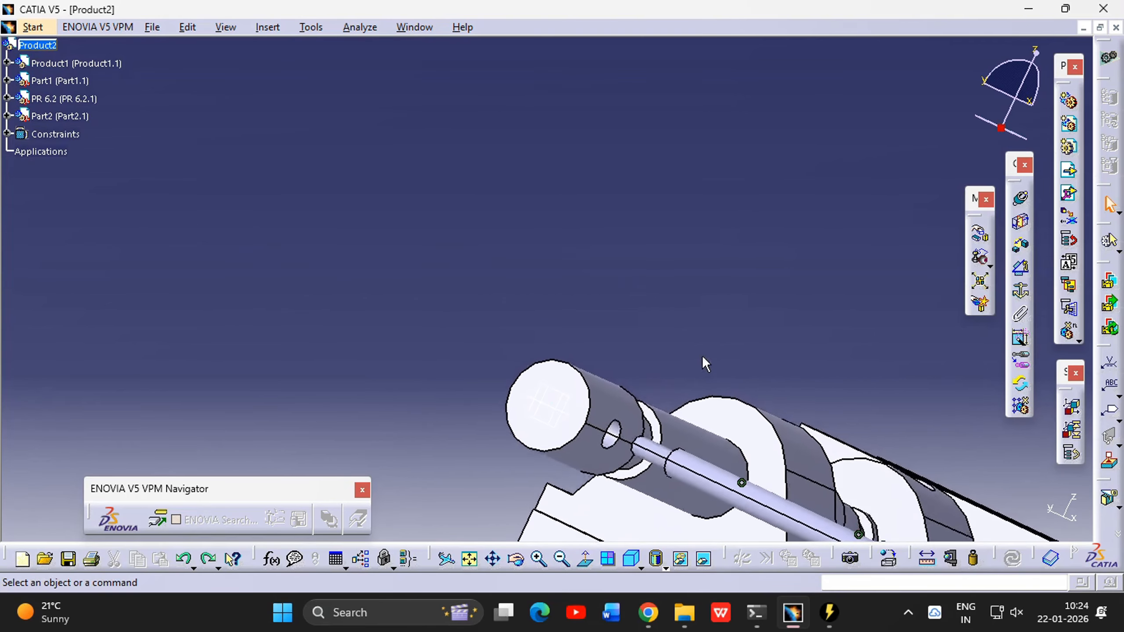
middle_drag(703, 355, 457, 185)
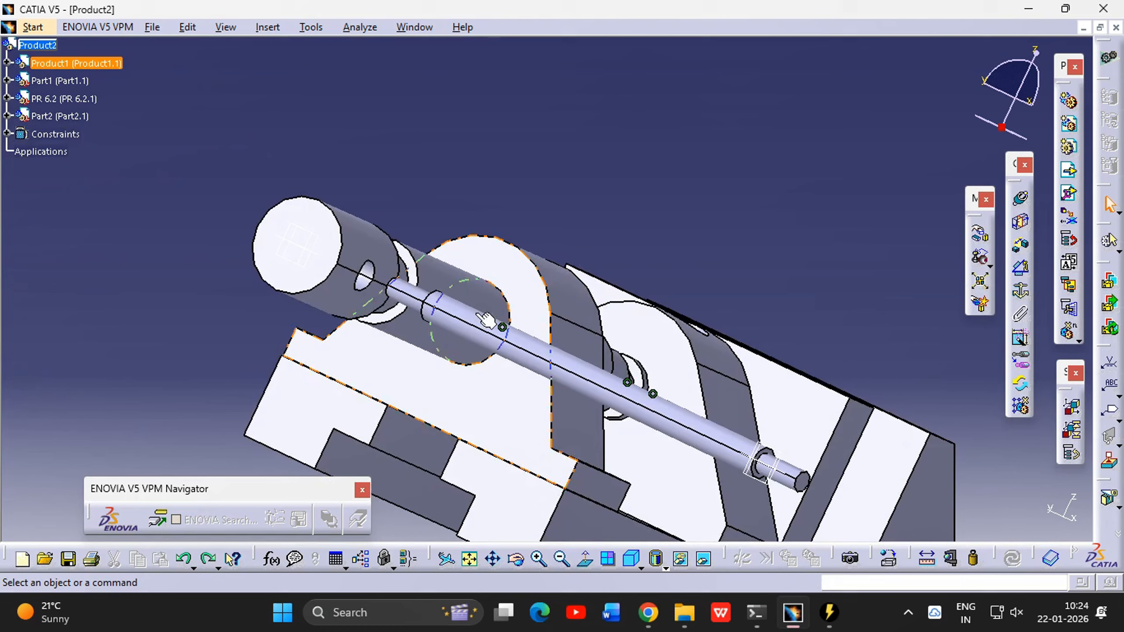
click(516, 560)
drag(244, 358, 182, 345)
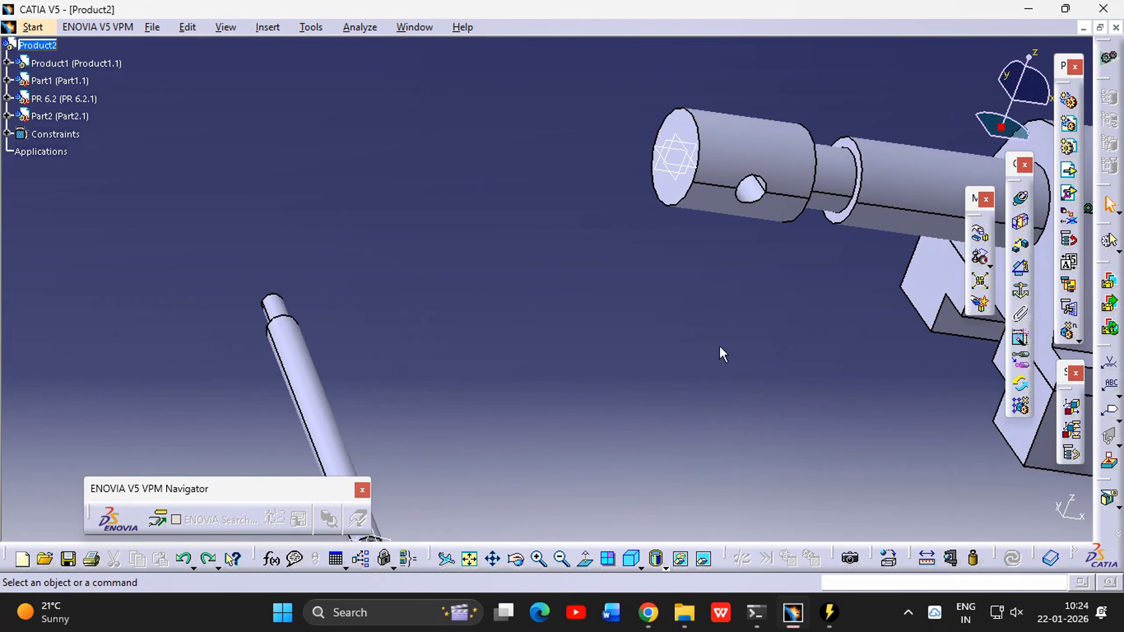
click(972, 233)
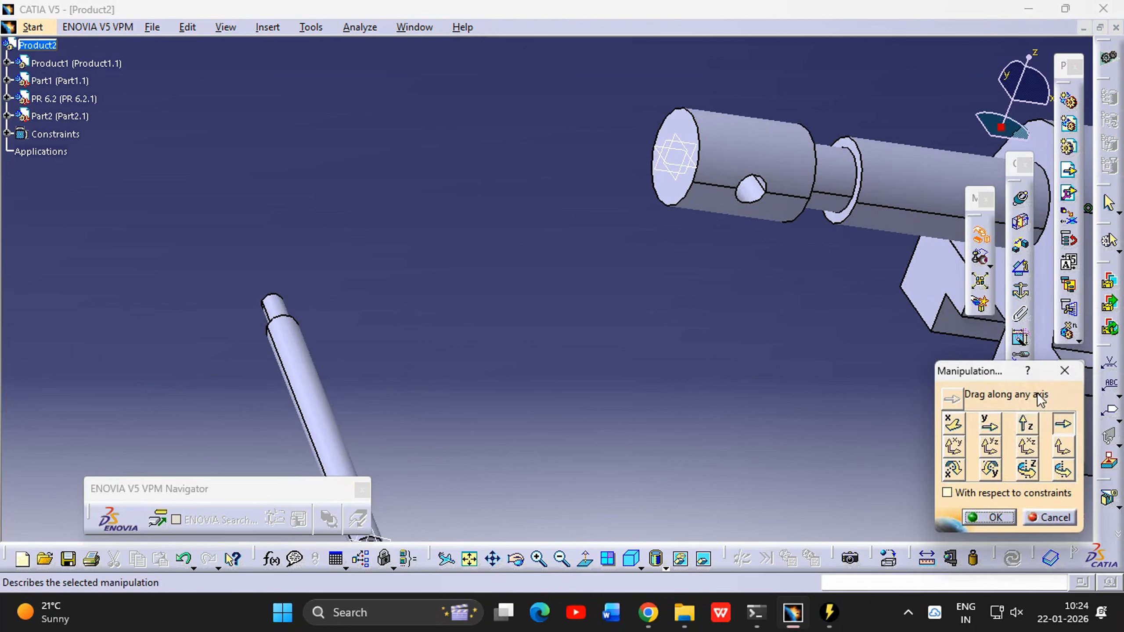
click(994, 429)
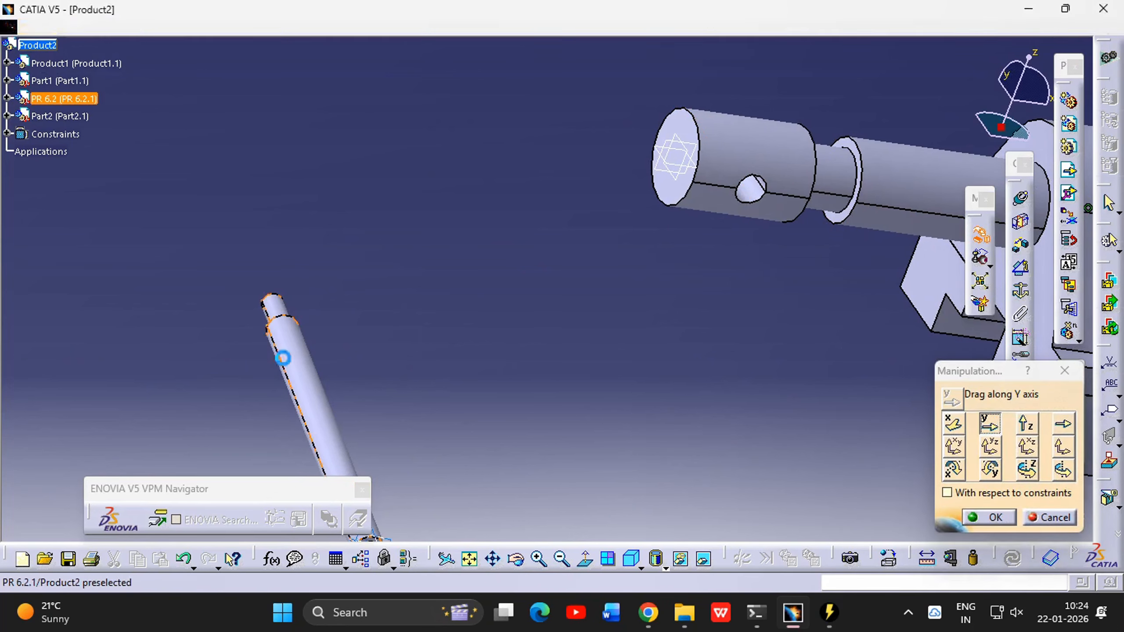
drag(284, 360, 398, 331)
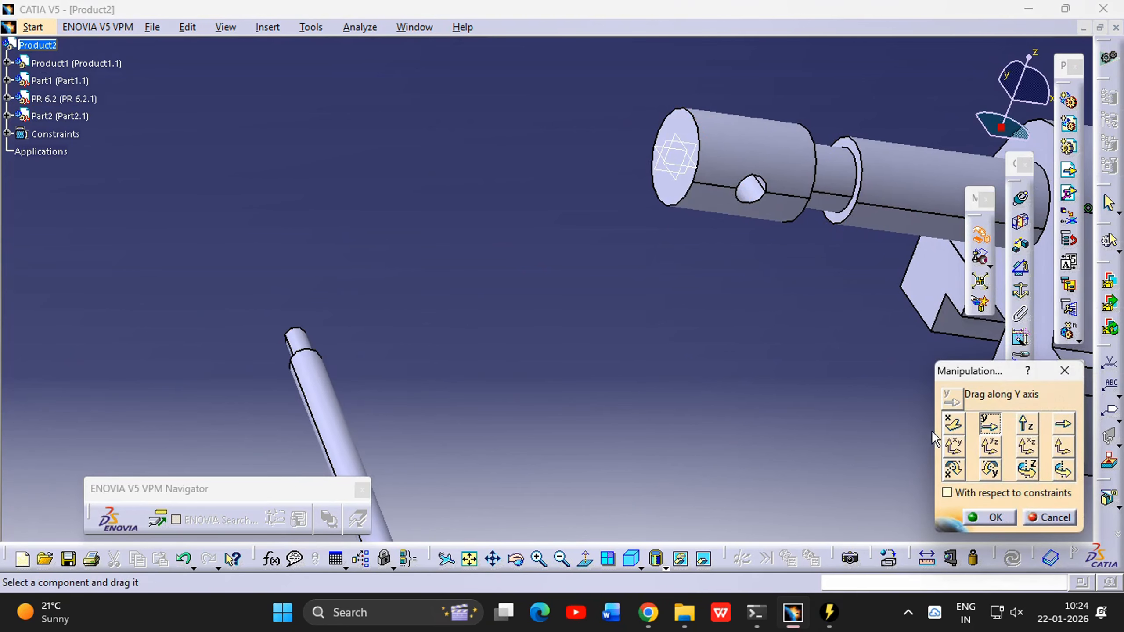
drag(354, 393, 757, 296)
click(1037, 434)
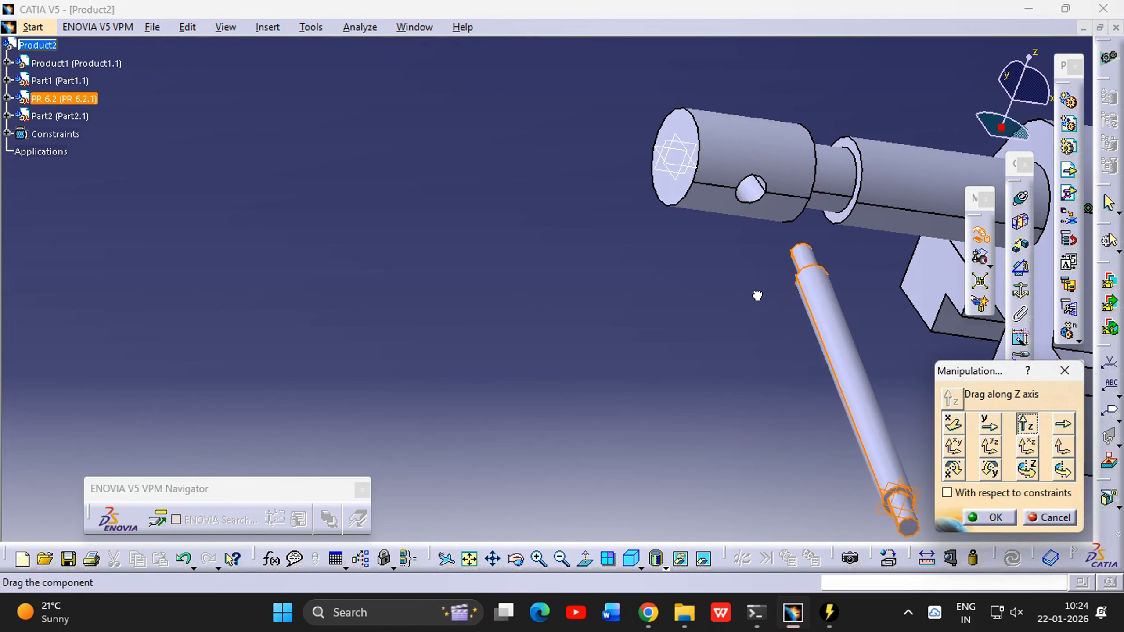
click(989, 423)
drag(821, 357, 772, 366)
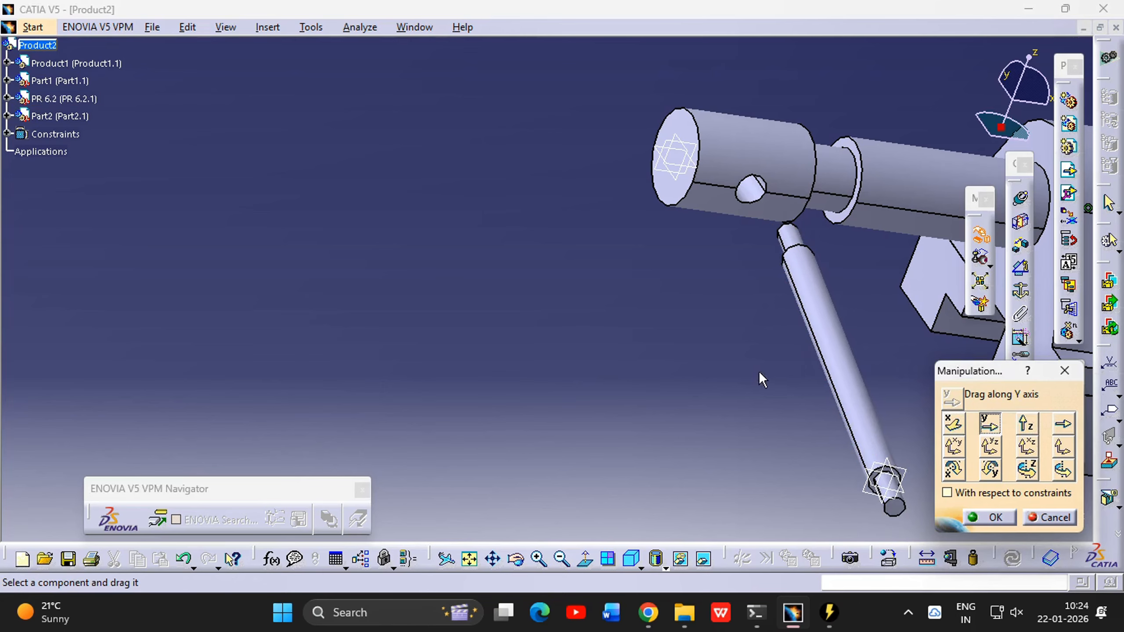
click(760, 373)
click(1065, 370)
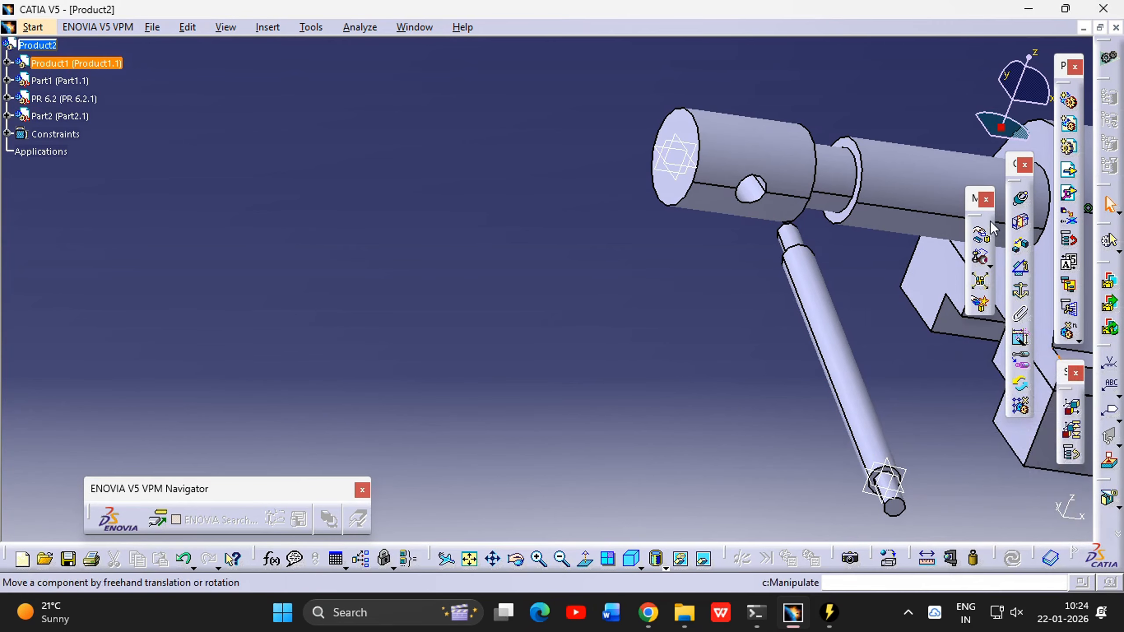
- Constrain the axis of the screw head's cross hole coincident with the handle bar's axis and update the assembly
click(1020, 198)
click(1061, 393)
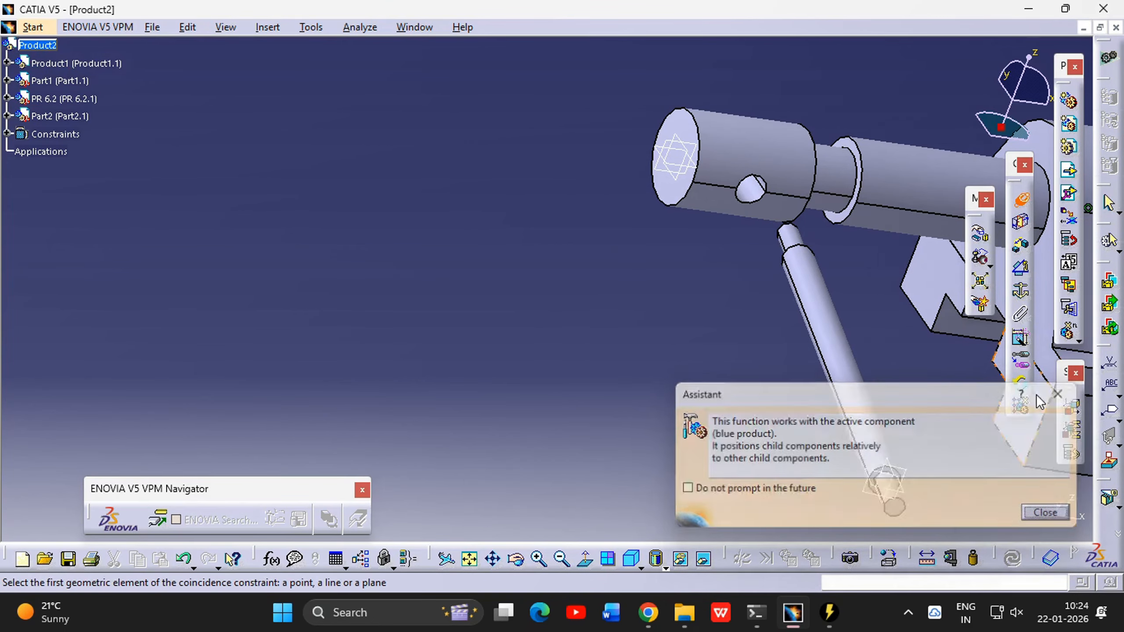
click(757, 196)
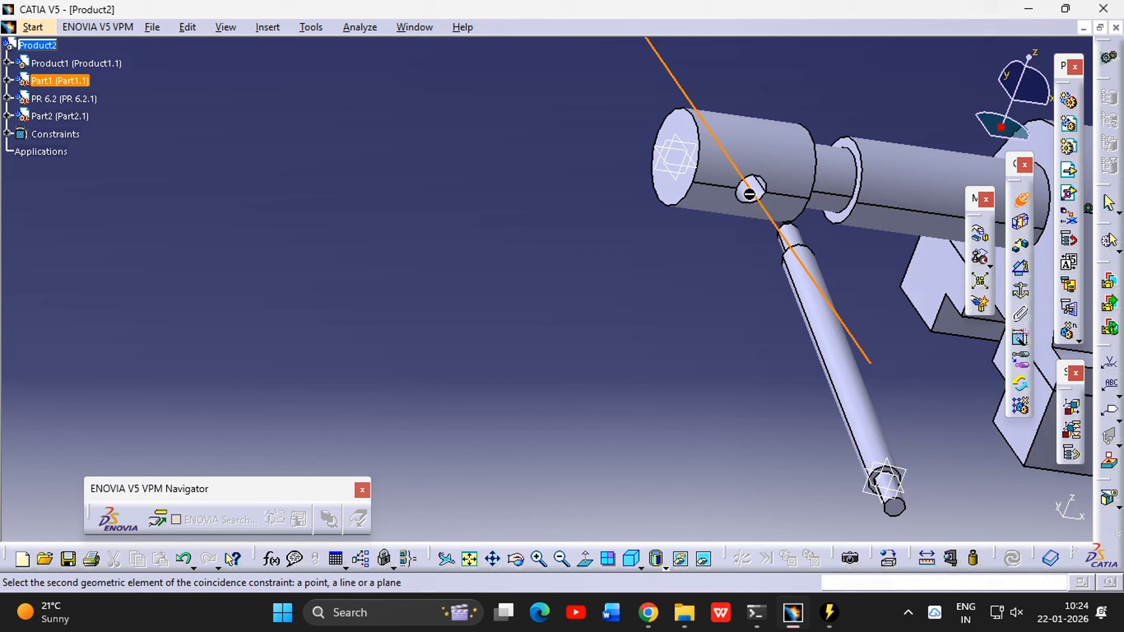
click(805, 244)
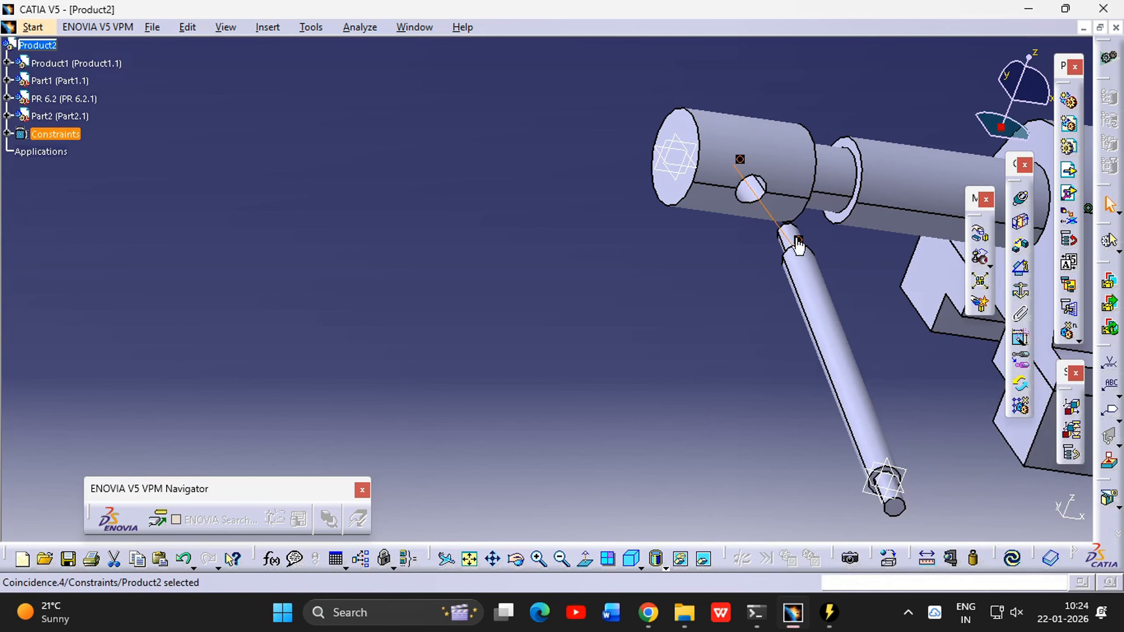
click(1012, 557)
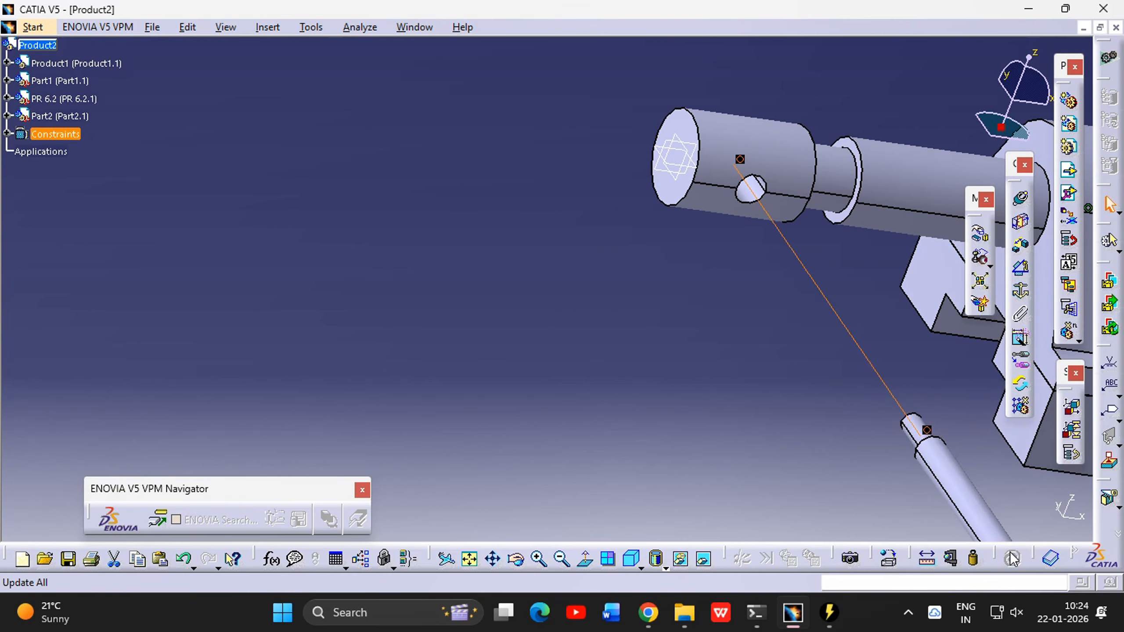
- Slide the handle bar along its own axis through the screw head's cross hole until it protrudes on both sides
click(969, 234)
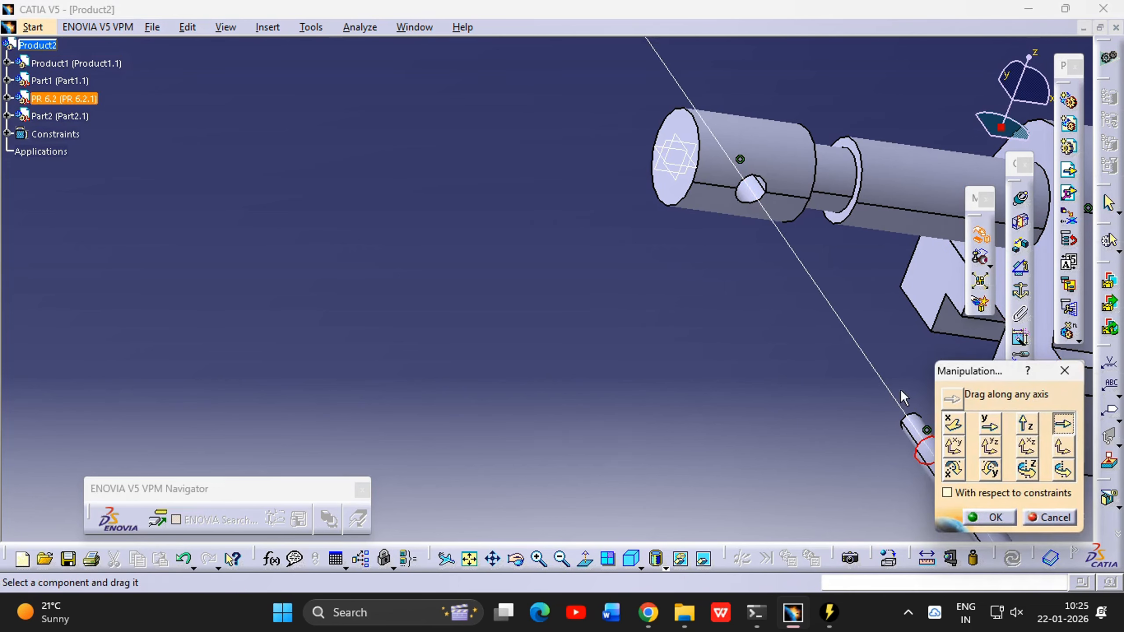
click(1075, 371)
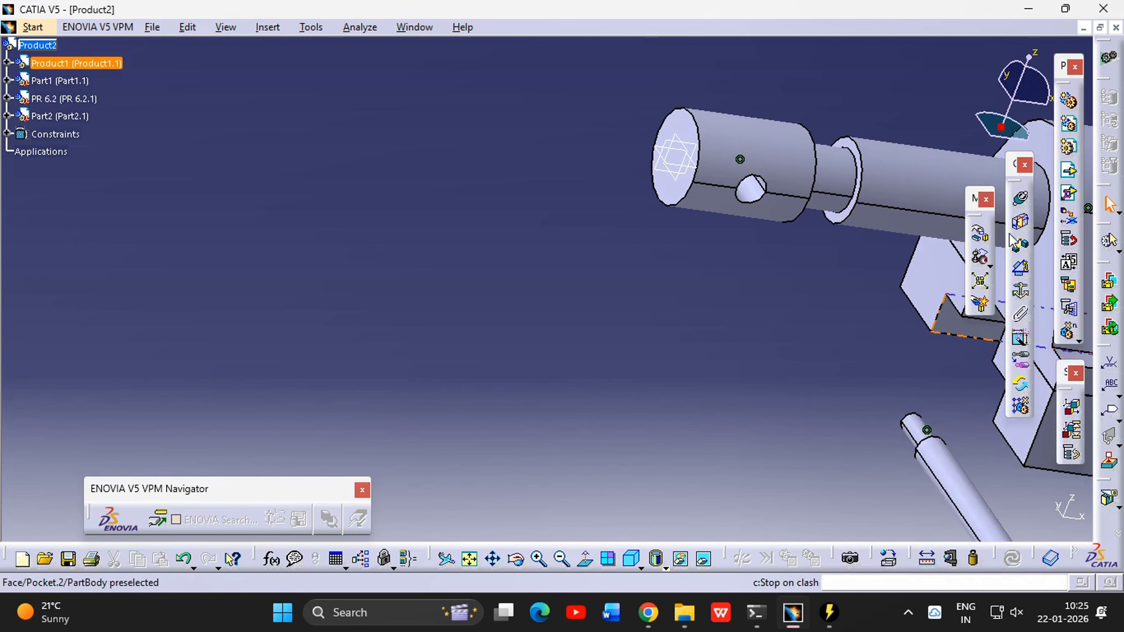
click(980, 234)
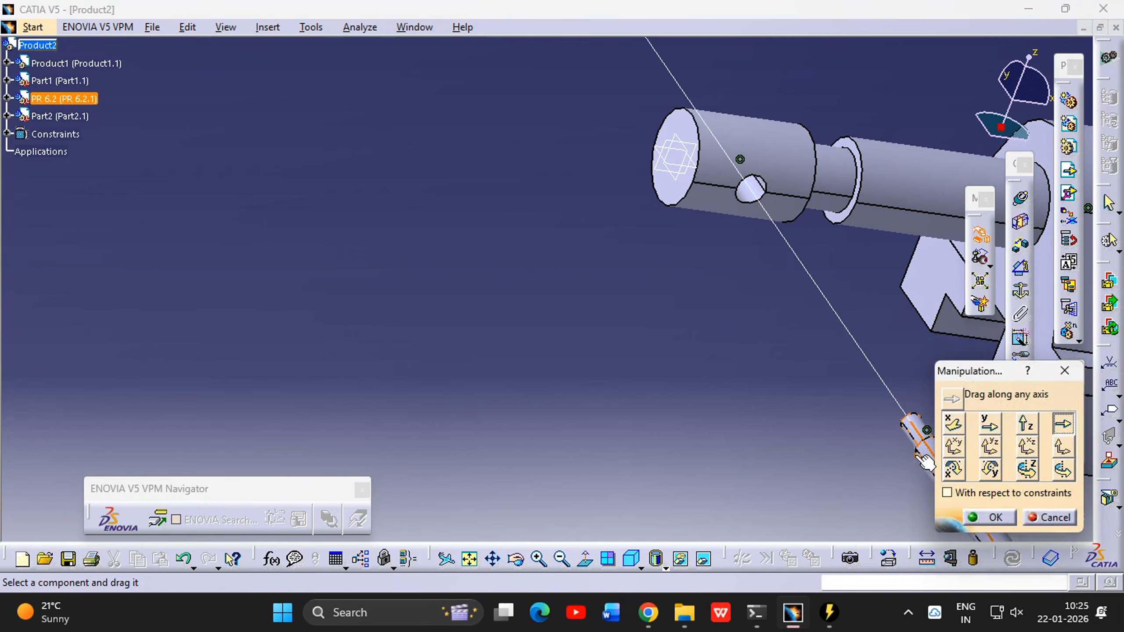
drag(924, 463, 731, 130)
drag(811, 279, 763, 204)
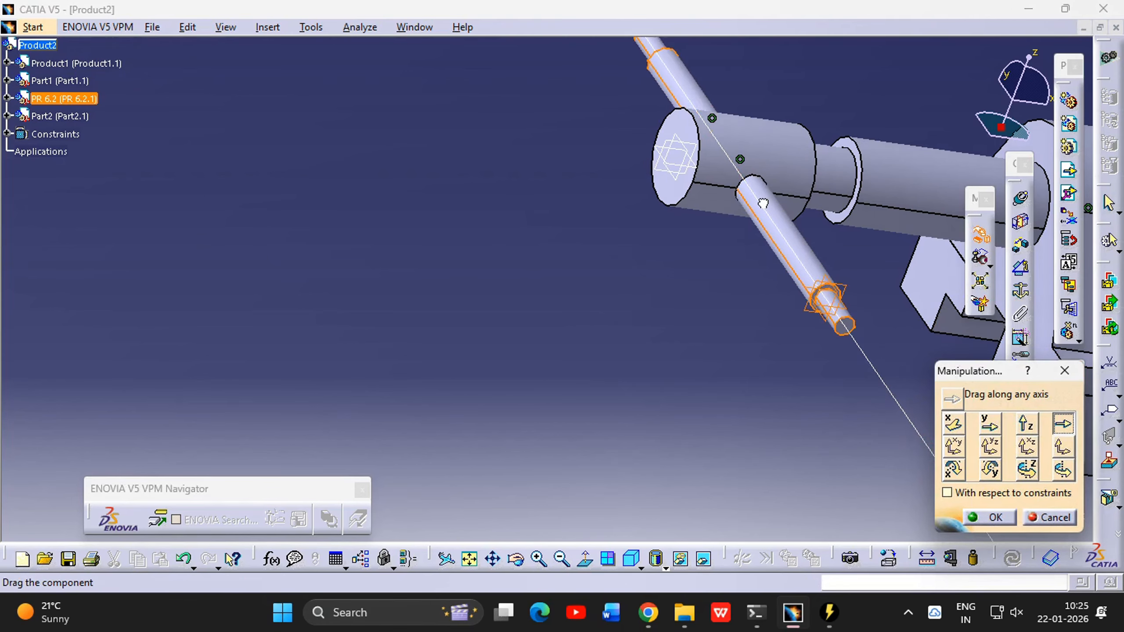
click(560, 559)
click(558, 558)
click(557, 558)
click(558, 558)
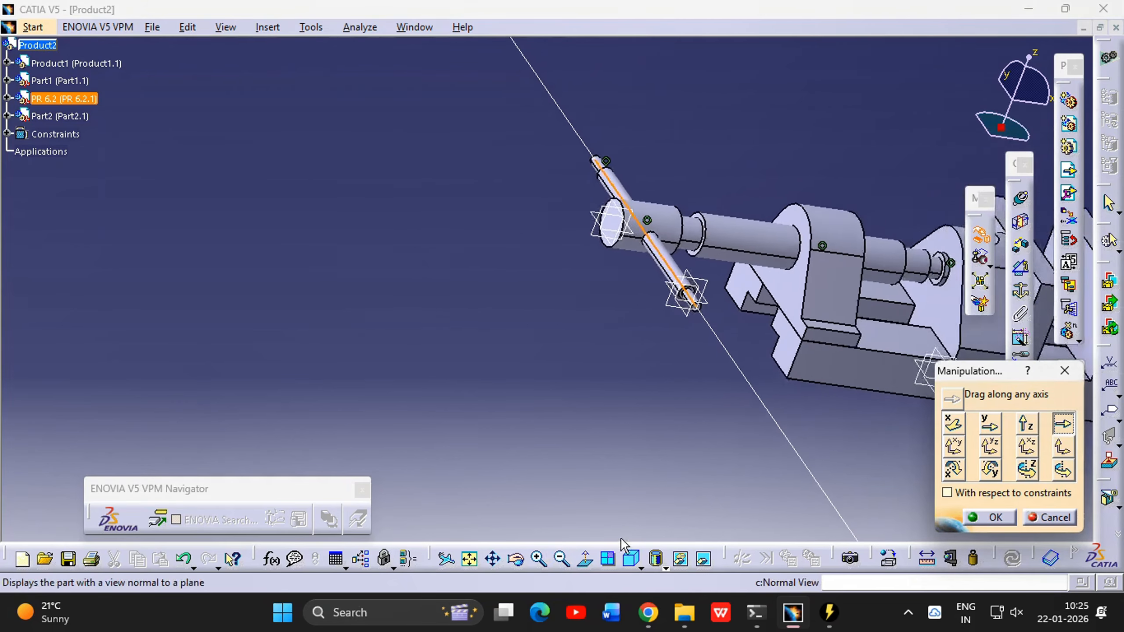
- End the handle bar's manipulation and bring the whole vise assembly into a closer view
middle_drag(701, 434, 436, 399)
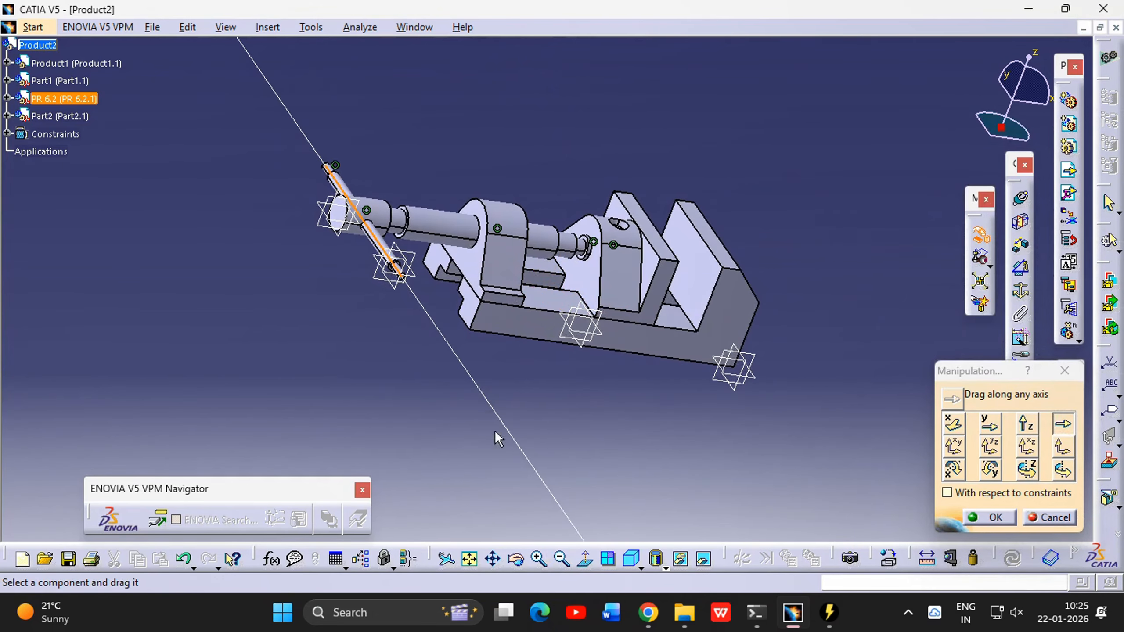
click(1065, 372)
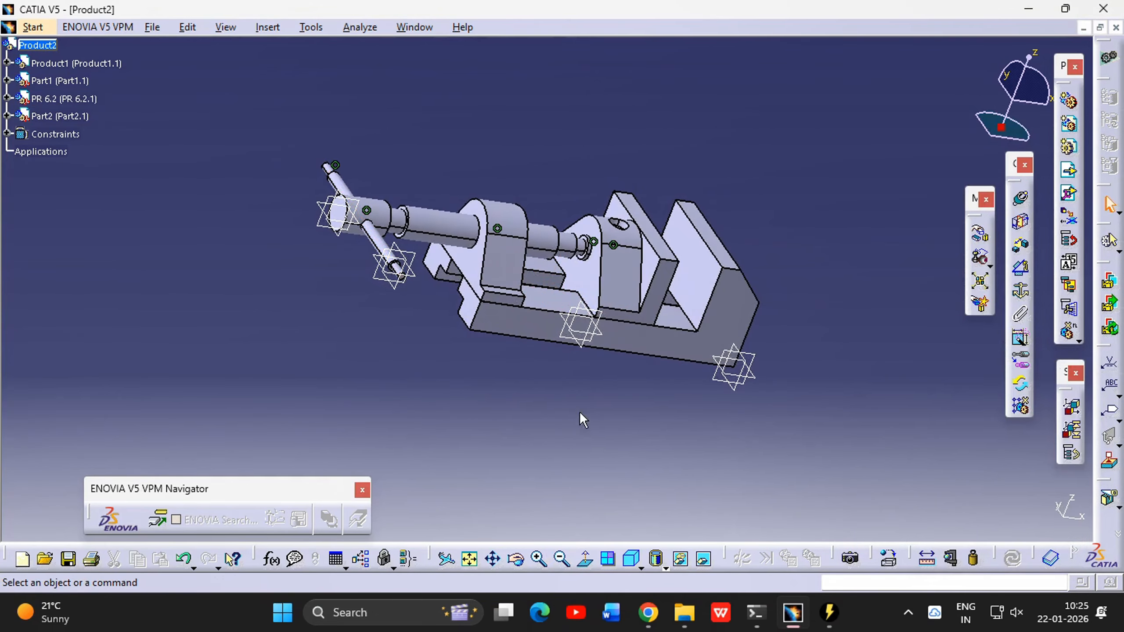
drag(502, 387, 519, 451)
middle_drag(638, 356, 596, 411)
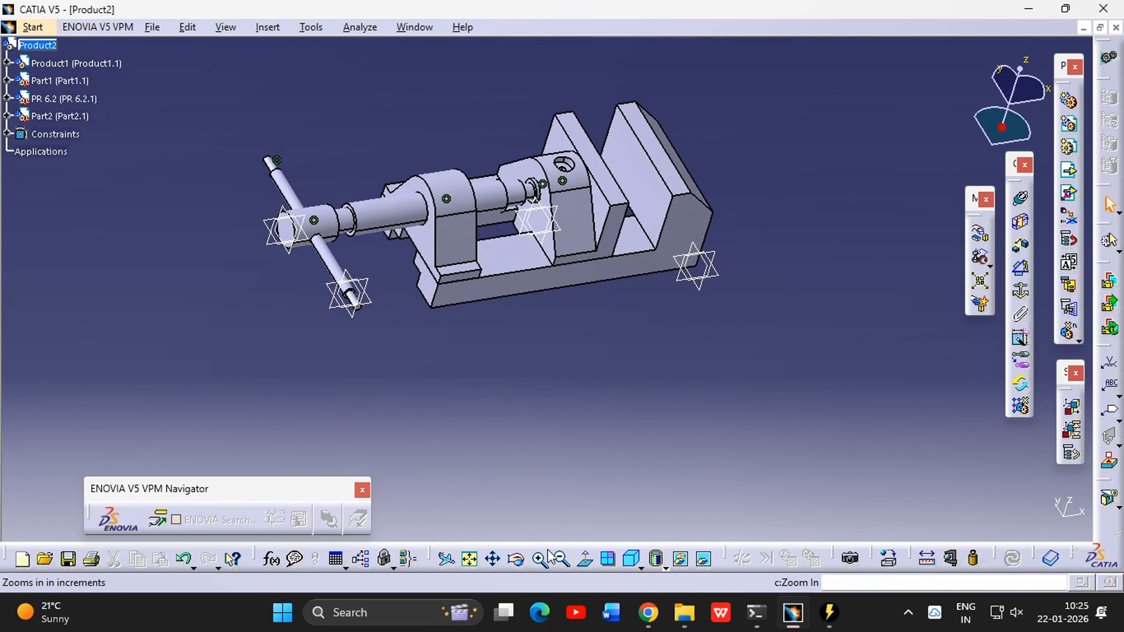
click(540, 561)
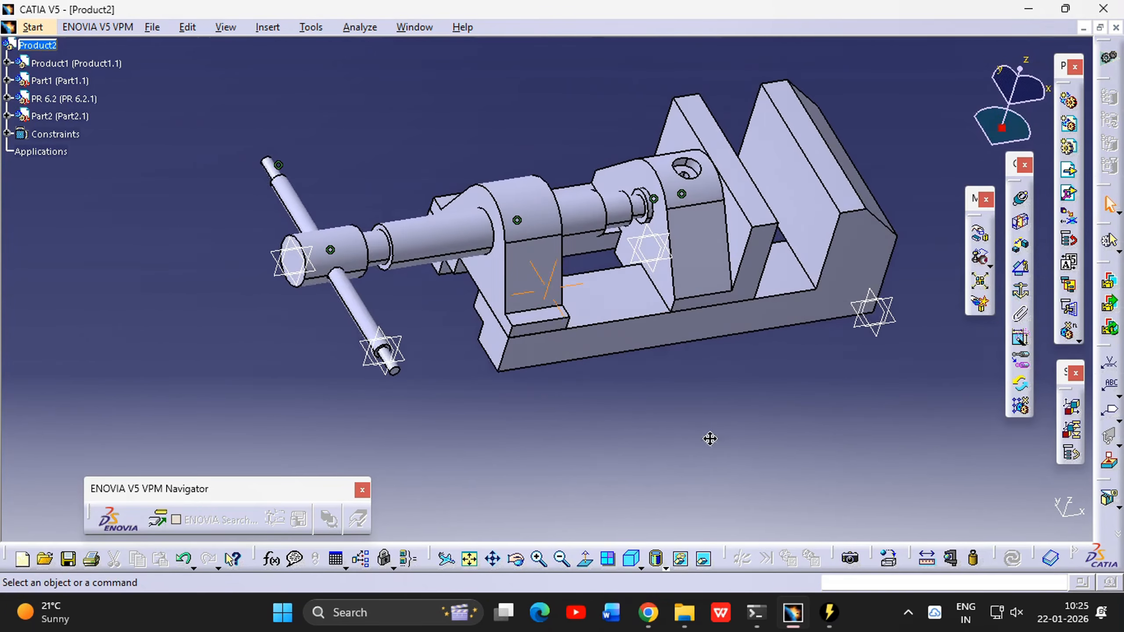
- Compare the vise in Shading with Edges, Shading with Edges without Smooth Edges and plain Shading, ending with Shading with Edges
click(666, 568)
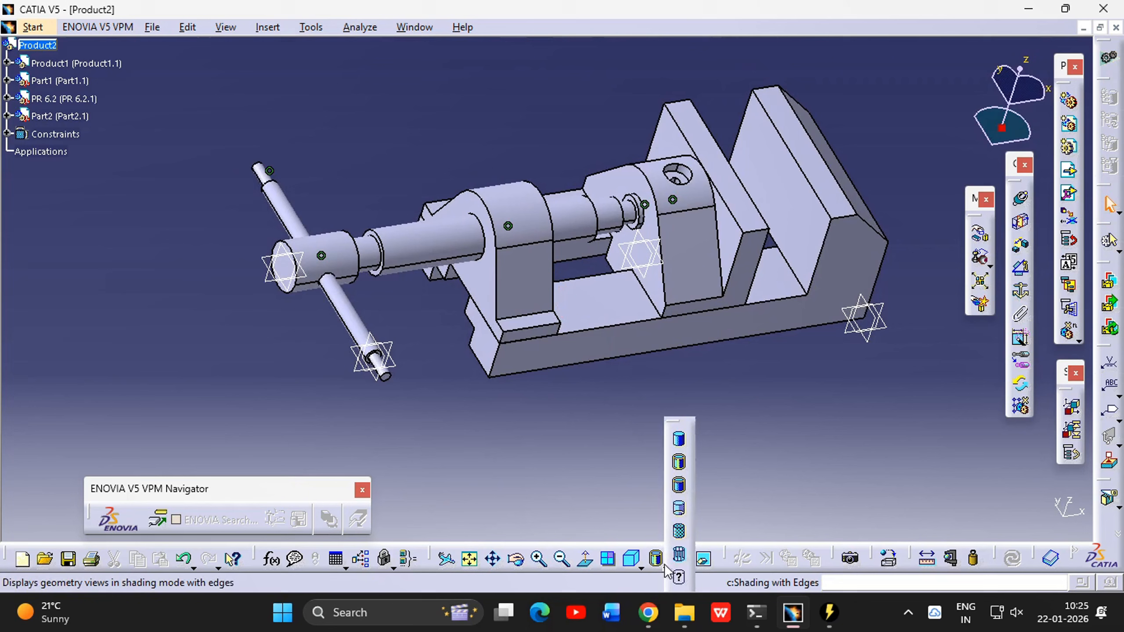
click(682, 461)
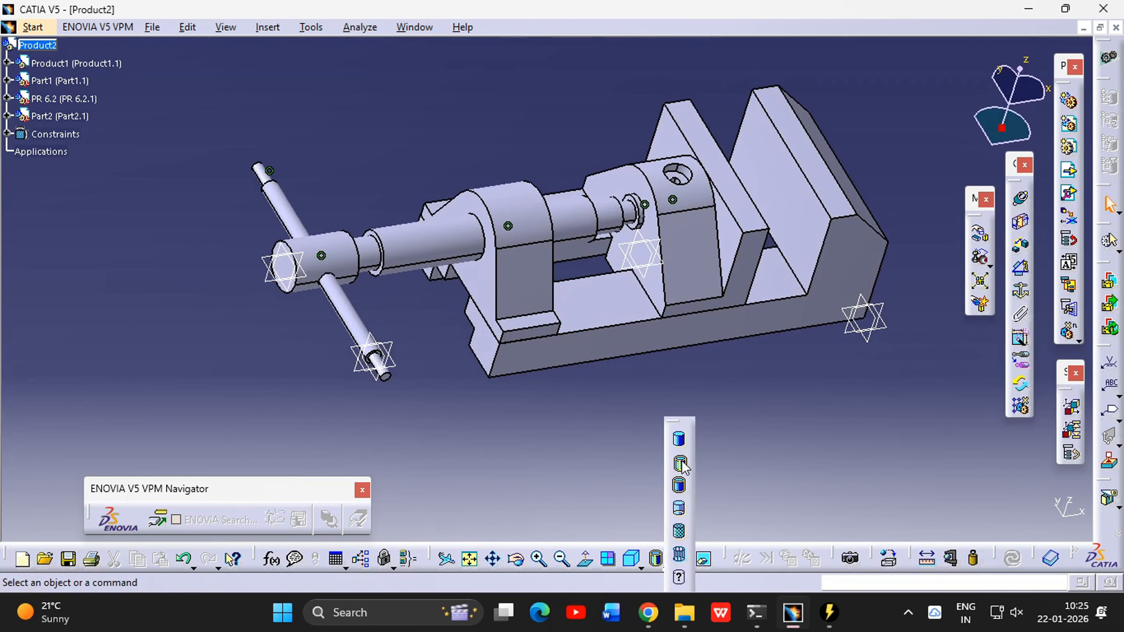
click(665, 569)
click(680, 490)
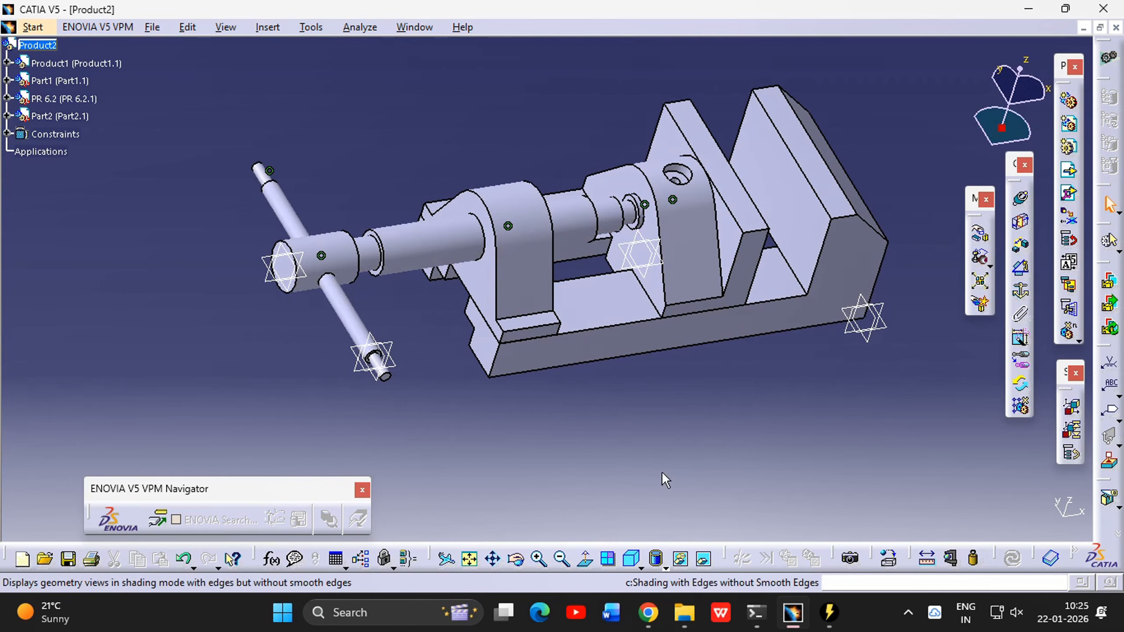
click(666, 569)
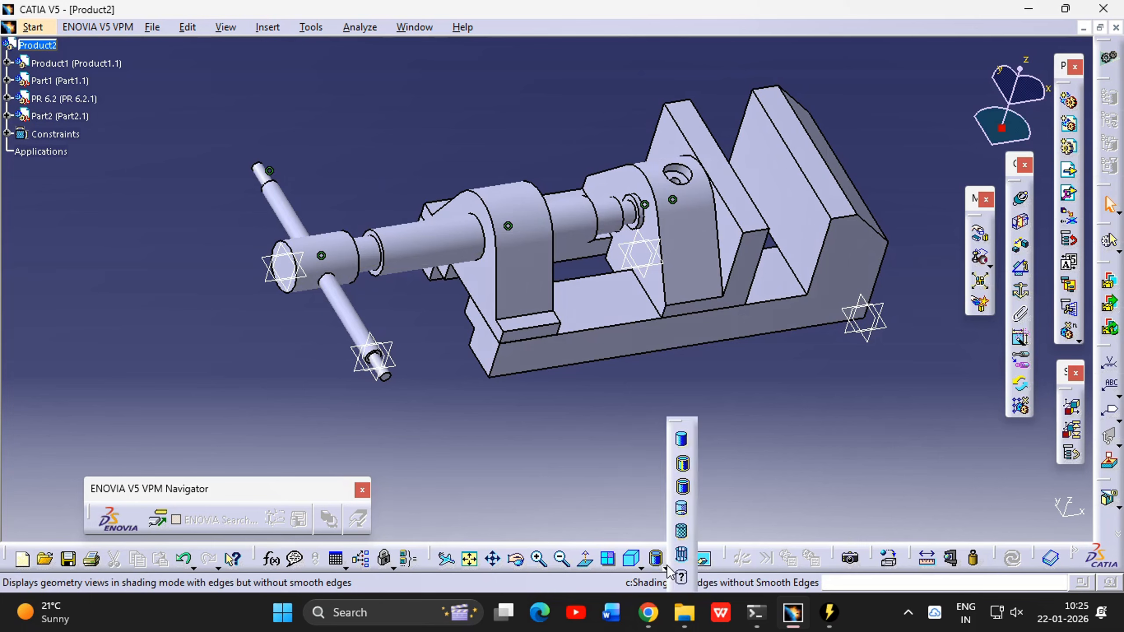
click(683, 443)
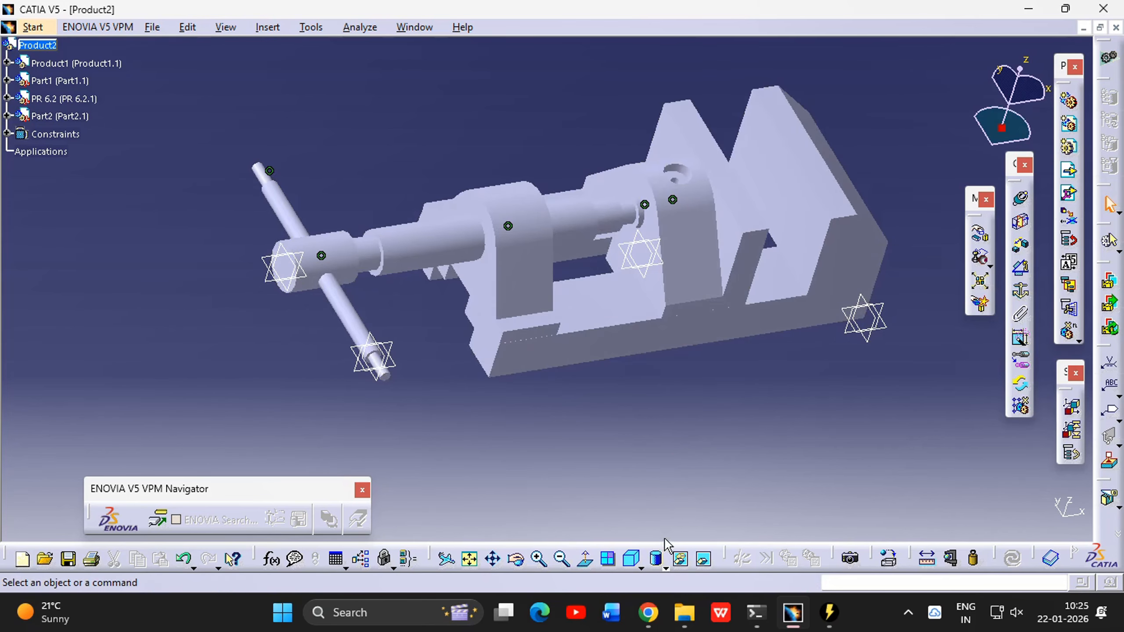
click(664, 567)
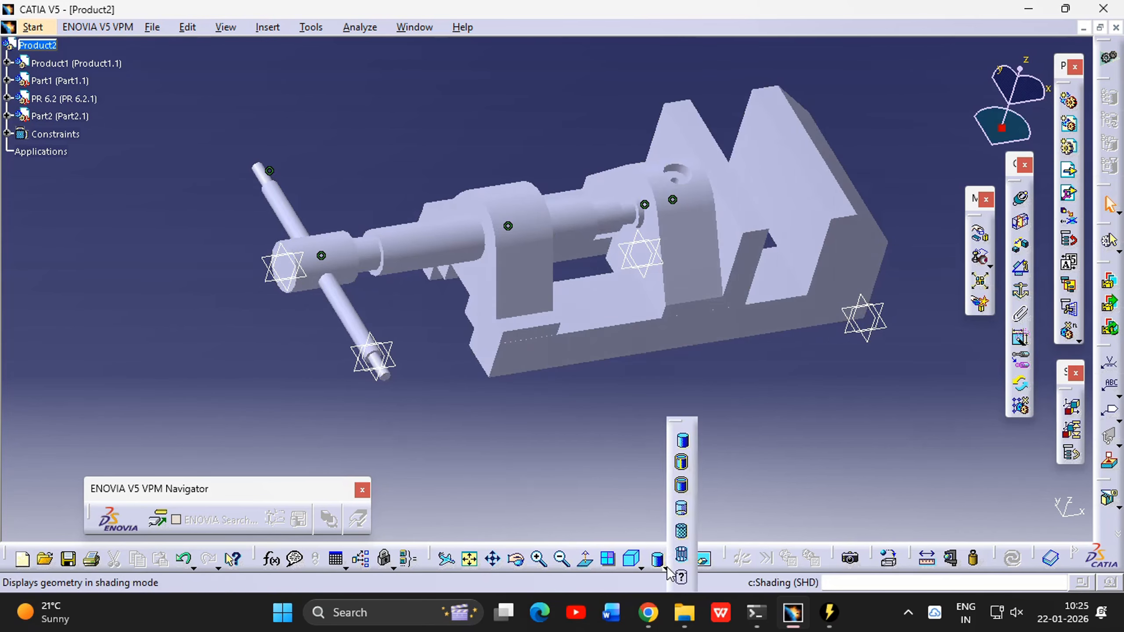
click(682, 463)
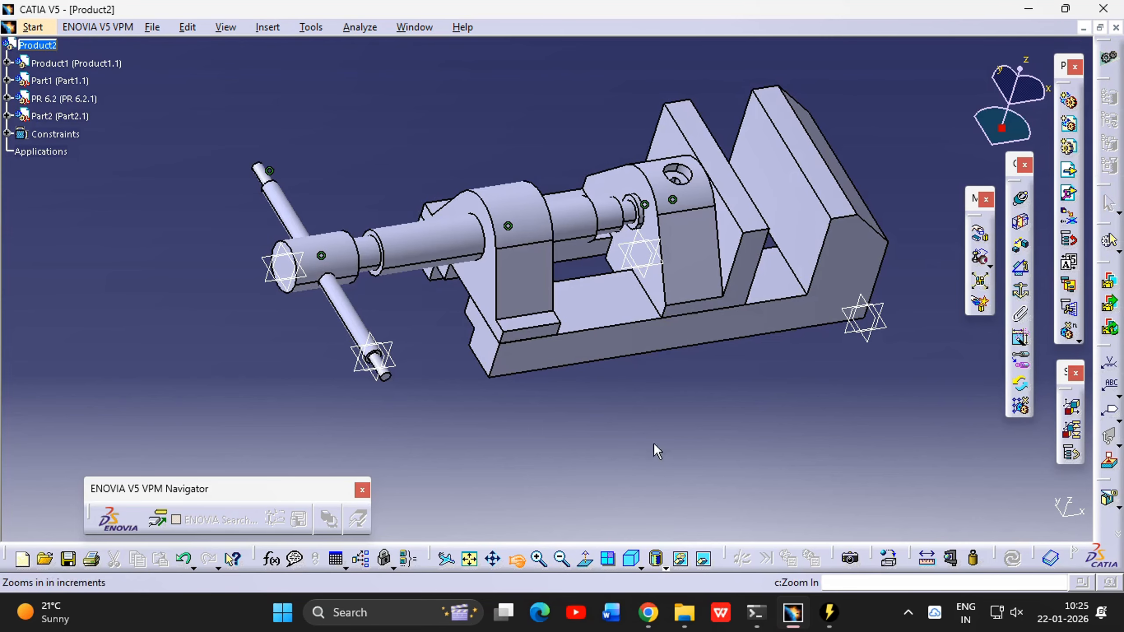
middle_drag(653, 442, 330, 293)
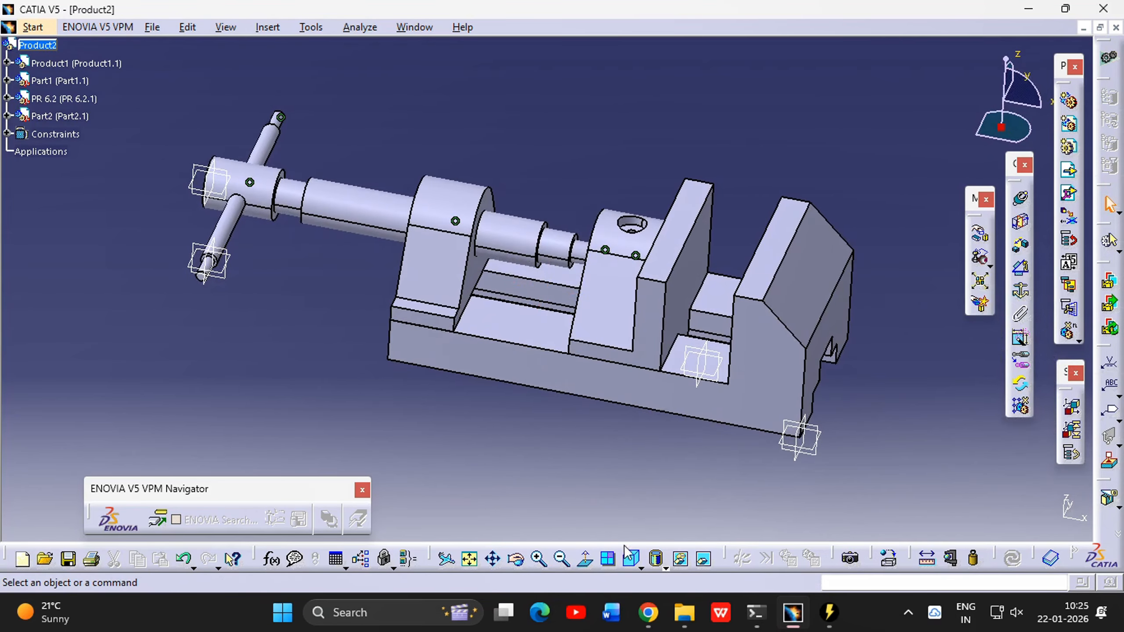